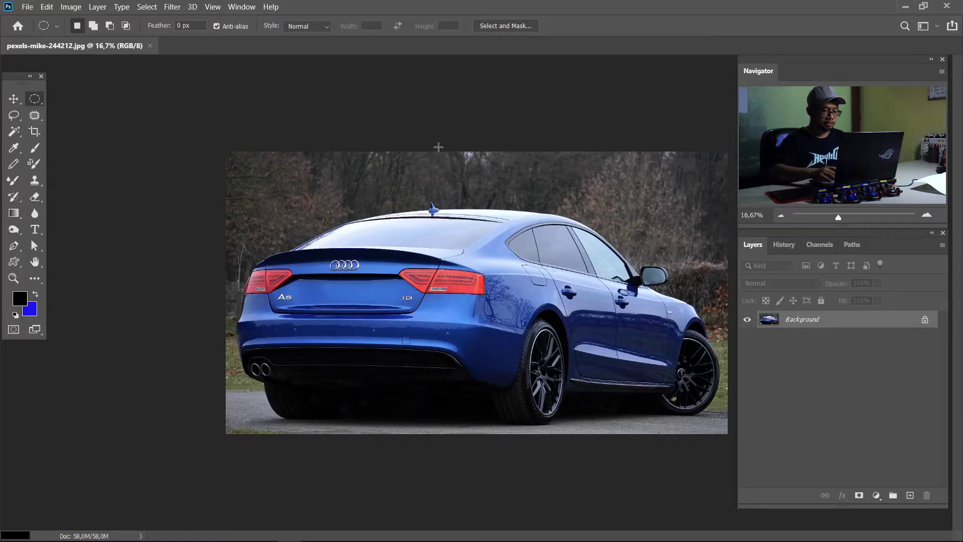
# - Switch to full-screen view with menu bar and pan toward the car's side
pyautogui.hotkey('ctrl', '+')
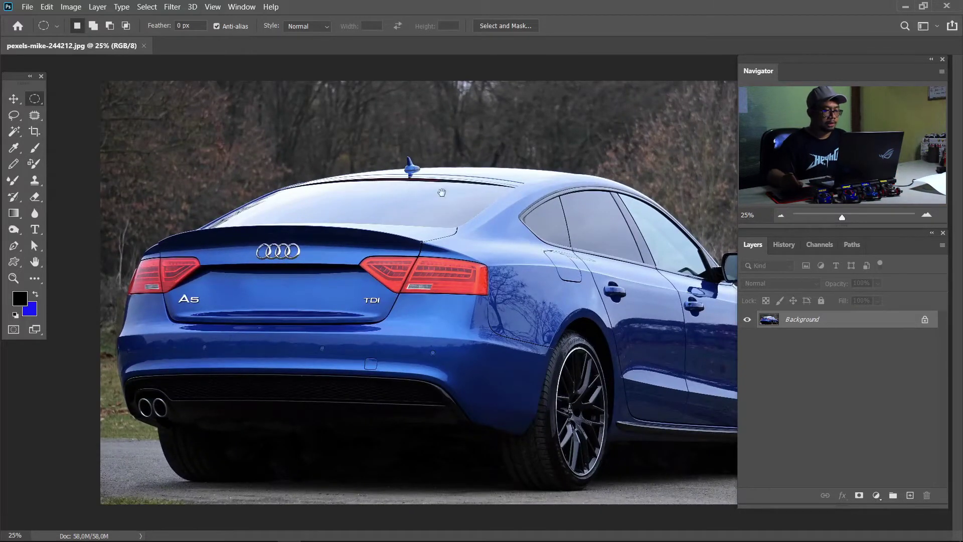
pyautogui.press('f')
pyautogui.moveTo(582, 273); pyautogui.dragTo(443, 197)
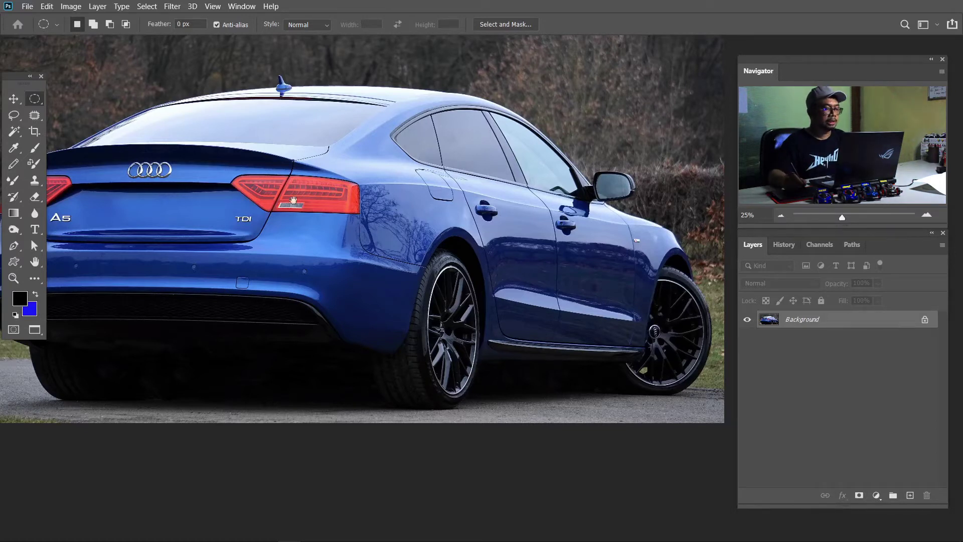
pyautogui.moveTo(293, 201); pyautogui.dragTo(347, 201)
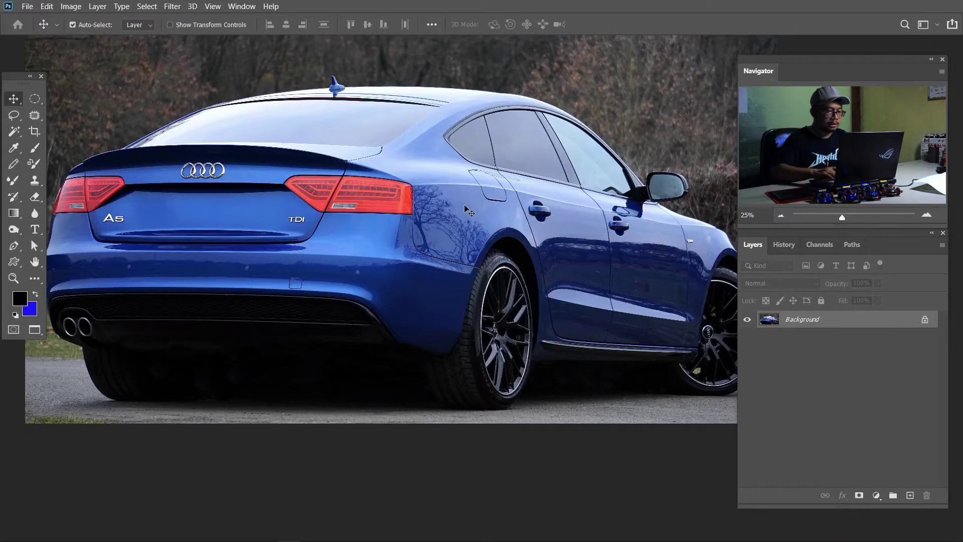
# - Zoom in step by step onto the rear fender and door panels
pyautogui.press('v')
pyautogui.hotkey('ctrl', '+')
pyautogui.moveTo(479, 168); pyautogui.dragTo(349, 174)
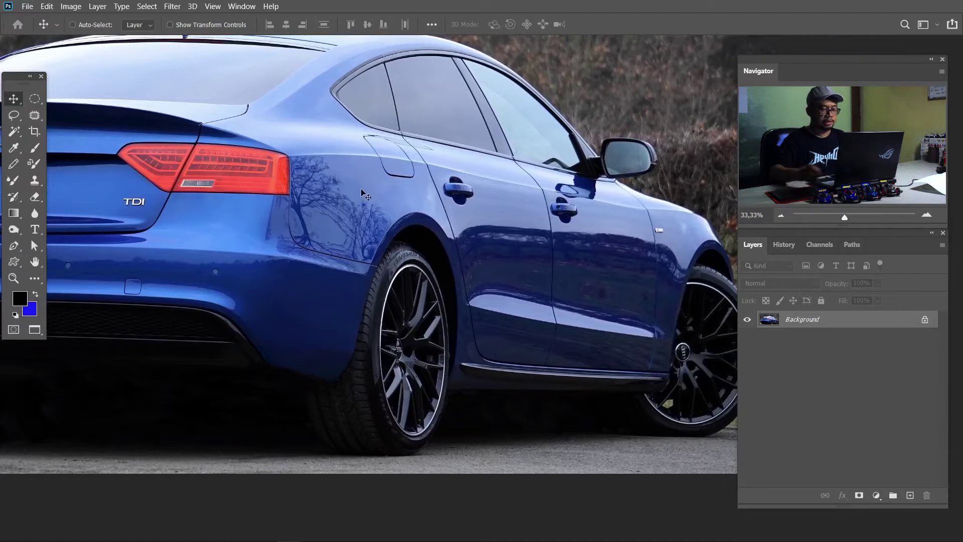
pyautogui.hotkey('ctrl', '+')
pyautogui.hotkey('ctrl', '+')
pyautogui.moveTo(370, 198); pyautogui.dragTo(440, 294)
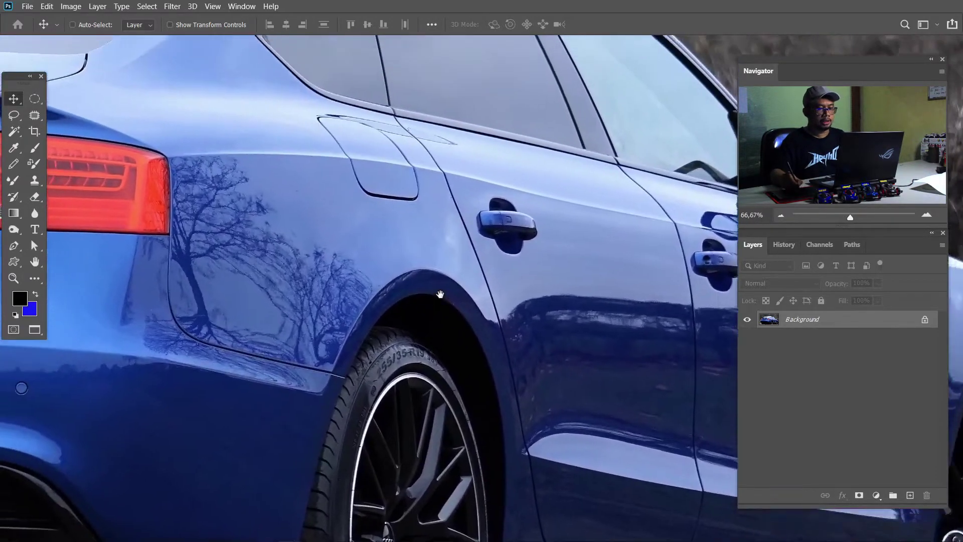
# - Start a Pen path with anchors on the body crease near the door handle
pyautogui.press('p')
pyautogui.hotkey('ctrl', '+')
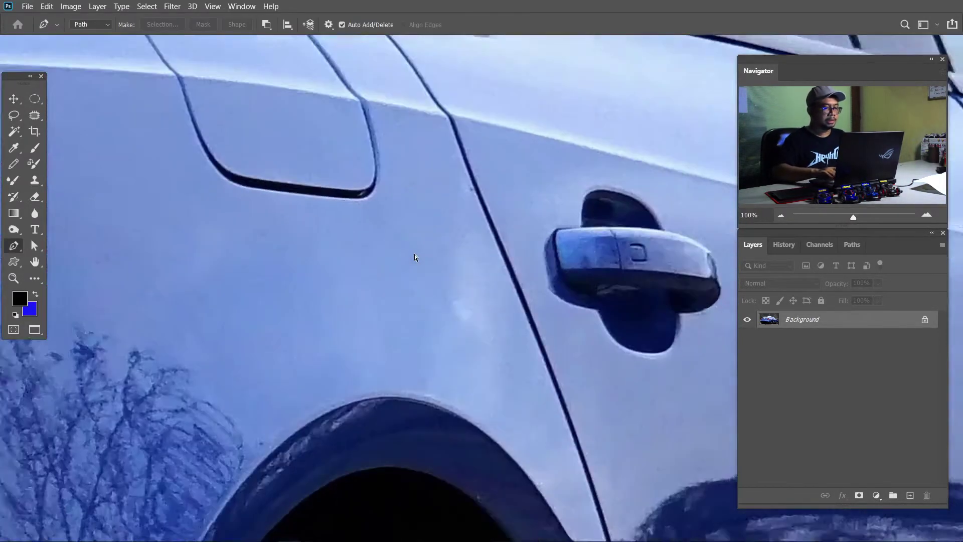
pyautogui.hotkey('ctrl', '+')
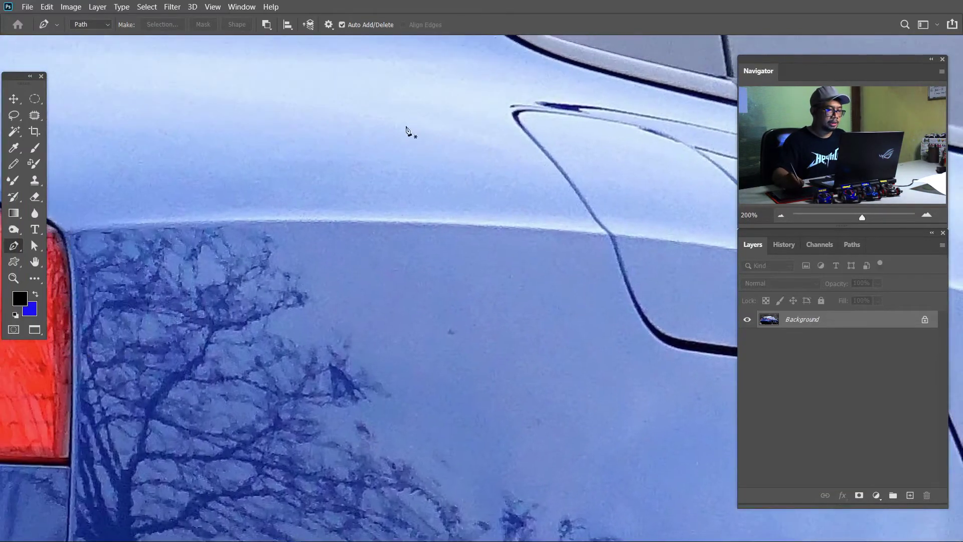
pyautogui.click(69, 238)
pyautogui.moveTo(398, 249)
pyautogui.mouseDown()
pyautogui.moveTo(327, 230)
pyautogui.moveTo(606, 236)
pyautogui.mouseUp()
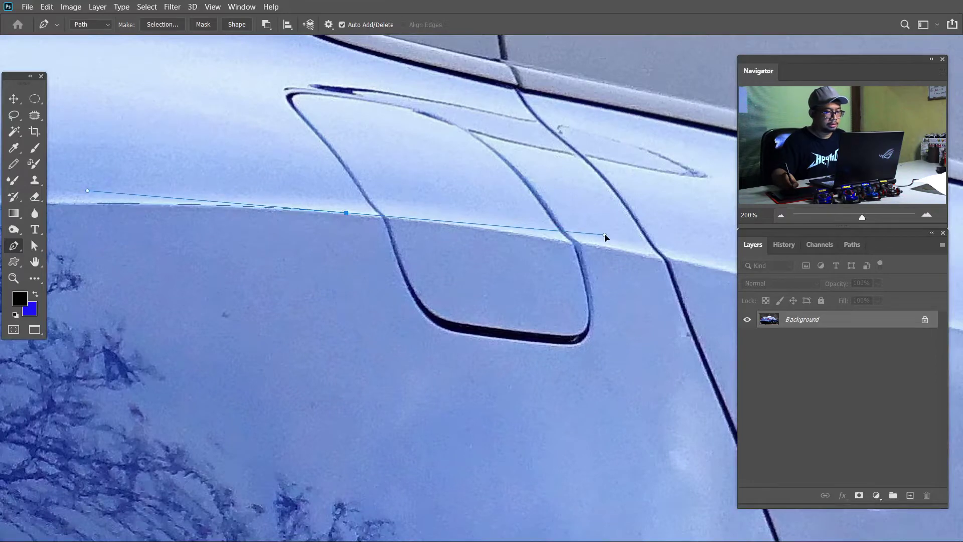
pyautogui.moveTo(619, 247)
pyautogui.mouseDown()
pyautogui.moveTo(349, 216)
pyautogui.moveTo(380, 227)
pyautogui.mouseUp()
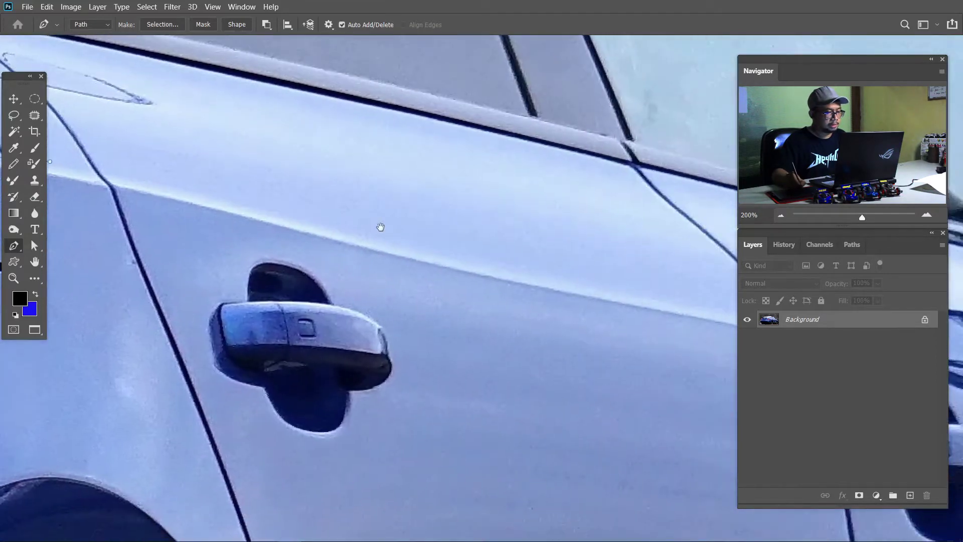
pyautogui.moveTo(436, 265); pyautogui.dragTo(581, 298)
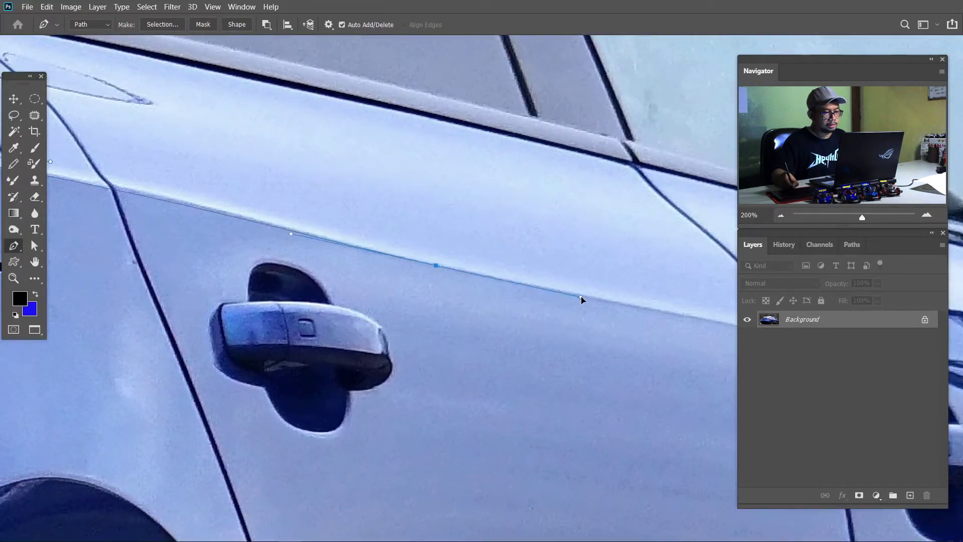
# - Extend the path along the door line to the front fender seam
pyautogui.click(117, 189)
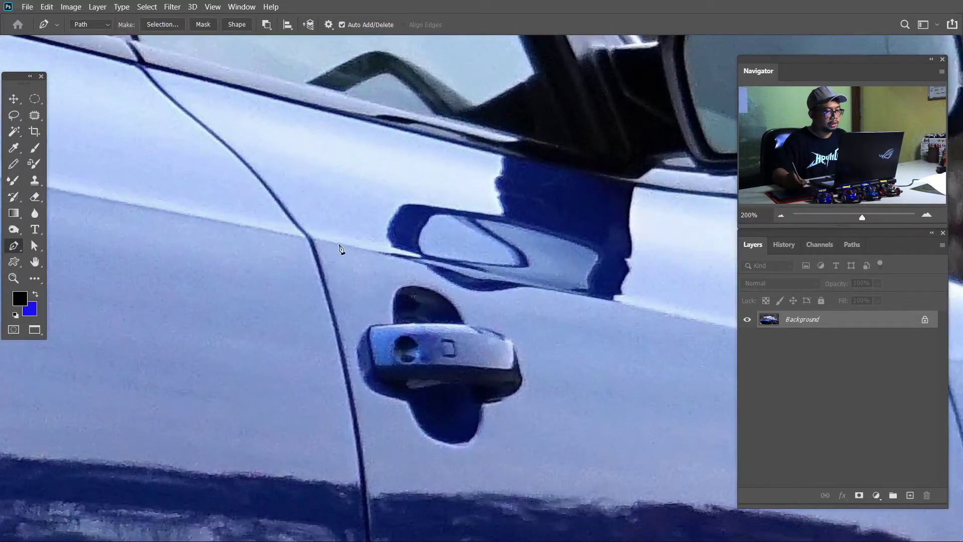
pyautogui.click(311, 240)
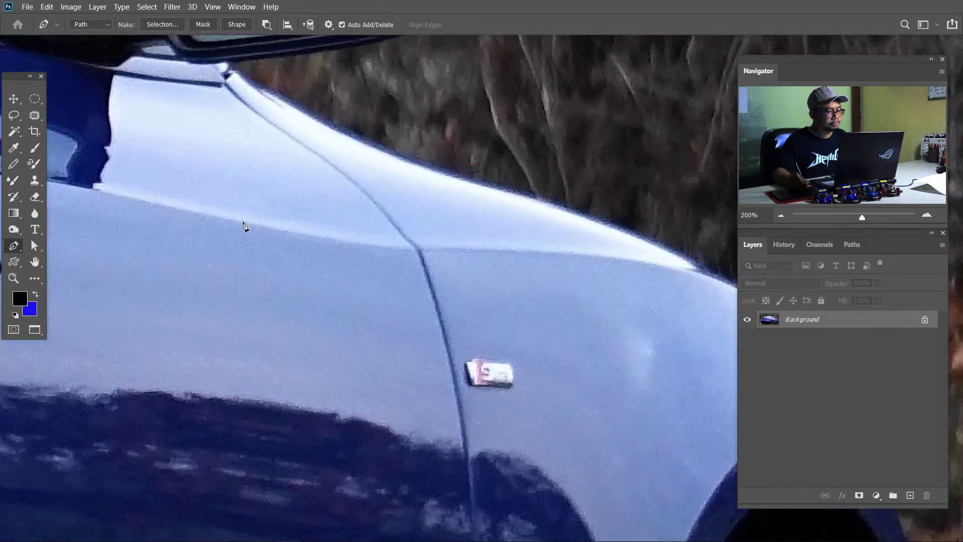
pyautogui.click(244, 221)
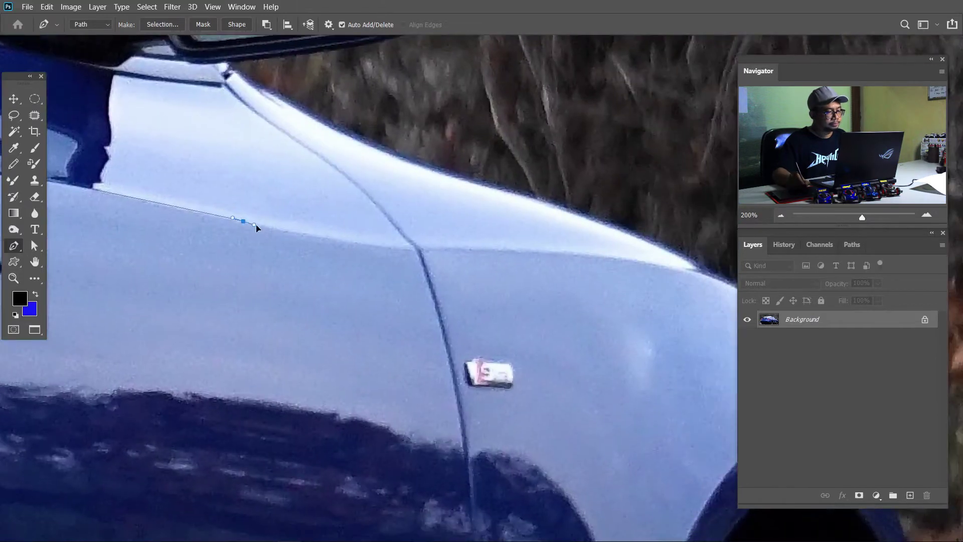
pyautogui.click(328, 240)
pyautogui.click(399, 249)
pyautogui.click(442, 251)
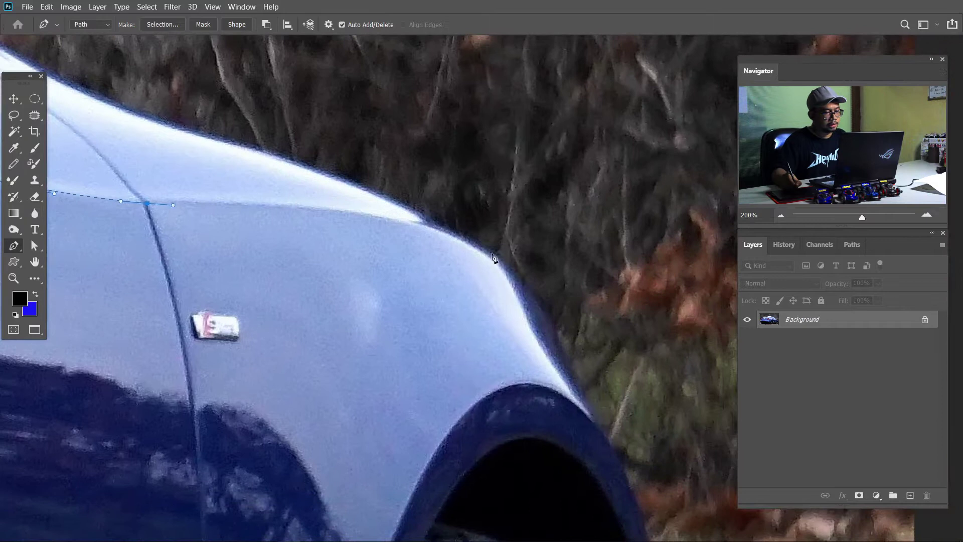
# - Curve the path around the front fender's upper edge and down the wheel arch
pyautogui.moveTo(492, 254); pyautogui.dragTo(637, 314)
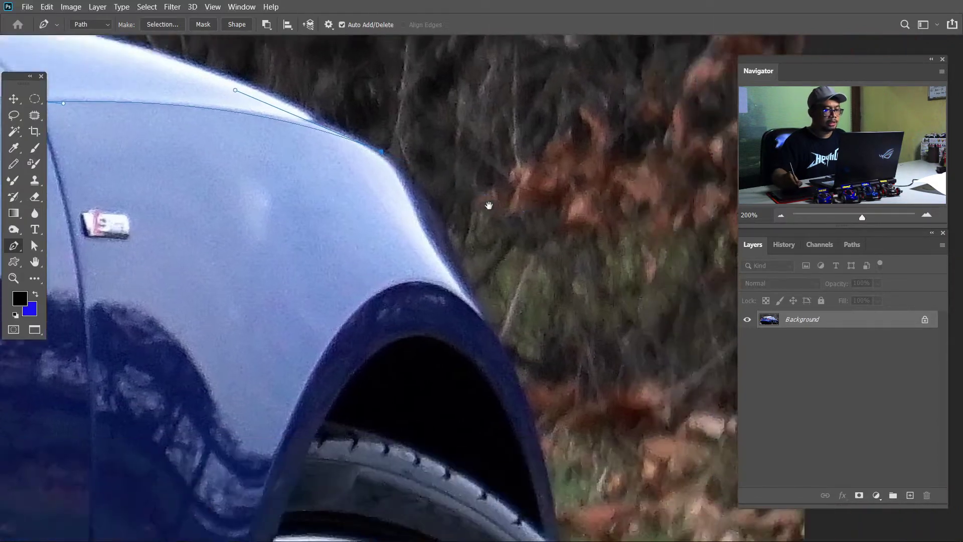
pyautogui.moveTo(493, 262); pyautogui.dragTo(327, 108)
pyautogui.moveTo(406, 215)
pyautogui.mouseDown()
pyautogui.moveTo(438, 282)
pyautogui.moveTo(335, 61)
pyautogui.mouseUp()
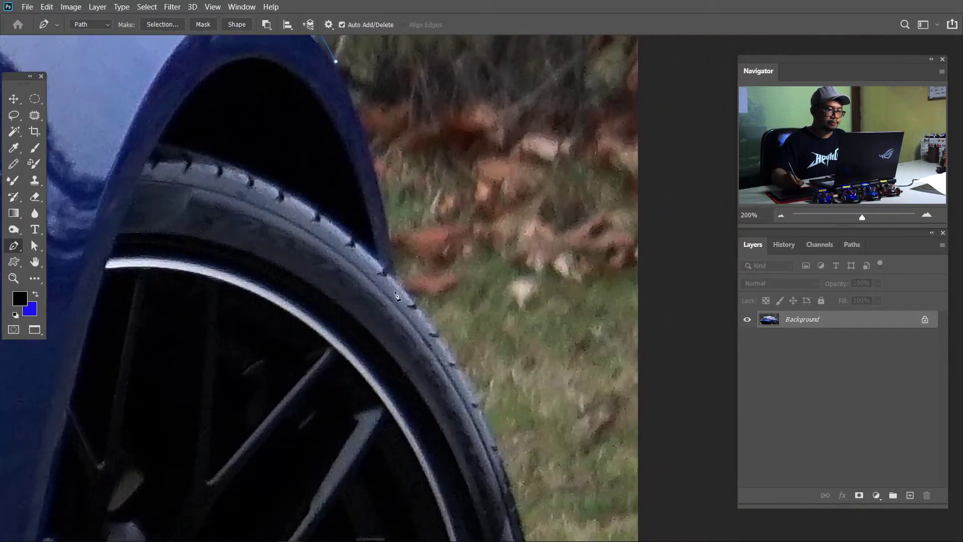
pyautogui.moveTo(393, 281); pyautogui.dragTo(402, 404)
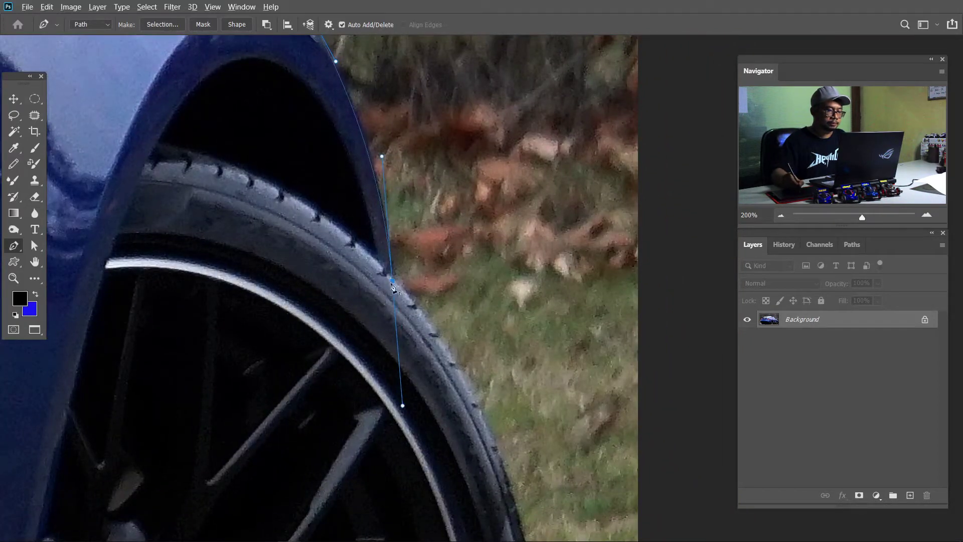
pyautogui.keyDown('alt'); pyautogui.click(393, 282); pyautogui.keyUp('alt')
pyautogui.hotkey('ctrl', '-')
pyautogui.hotkey('ctrl', '-')
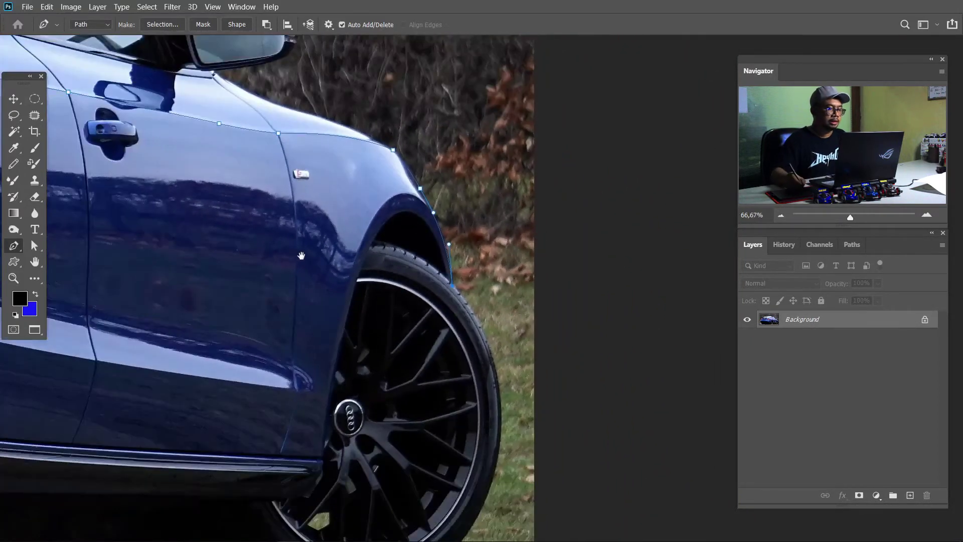
# - Add anchors along the tail light's lower corner, top corner and edge
pyautogui.hscroll(-10, 399, 266)
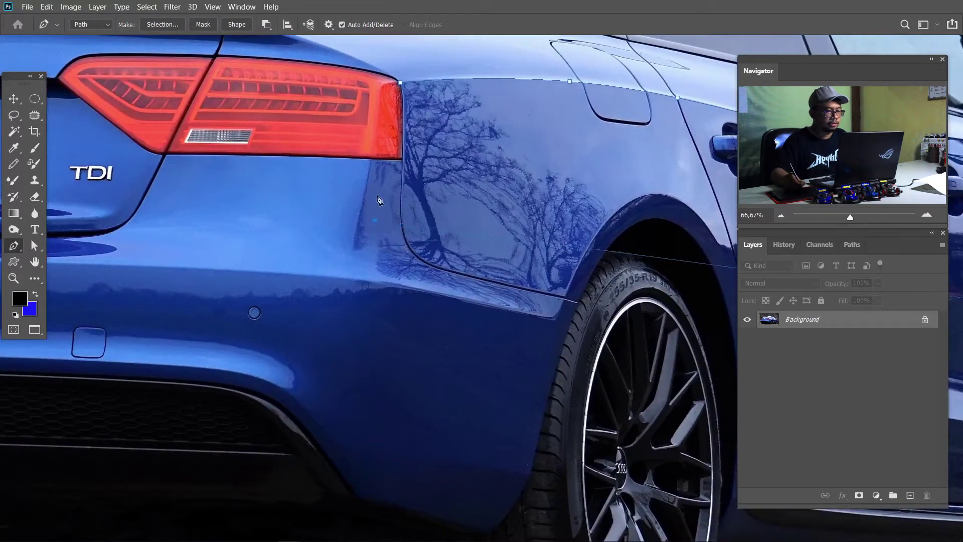
pyautogui.hotkey('ctrl', '+')
pyautogui.hotkey('ctrl', '+')
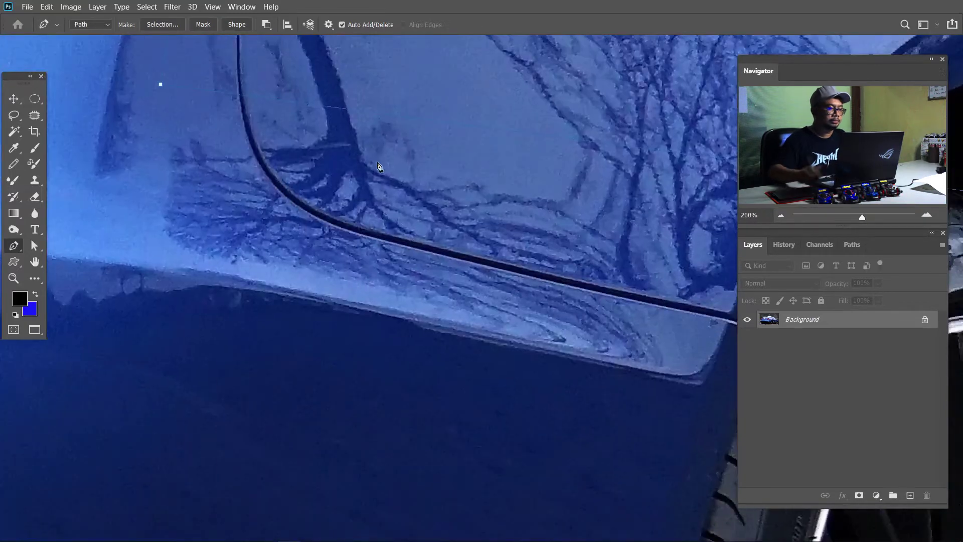
pyautogui.scroll(5, 335, 347)
pyautogui.hscroll(-2, 335, 348)
pyautogui.click(331, 235)
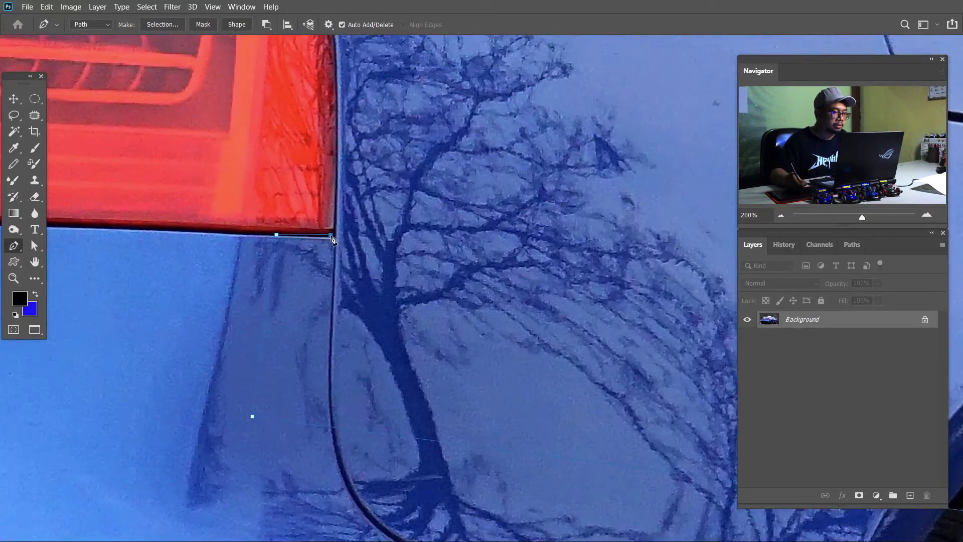
pyautogui.scroll(5, 337, 230)
pyautogui.click(314, 152)
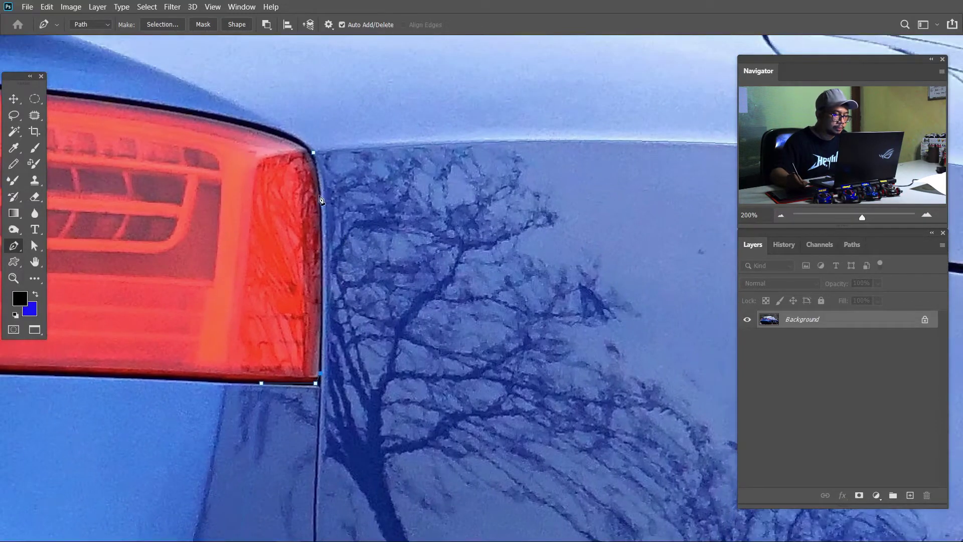
pyautogui.moveTo(321, 200); pyautogui.dragTo(317, 178)
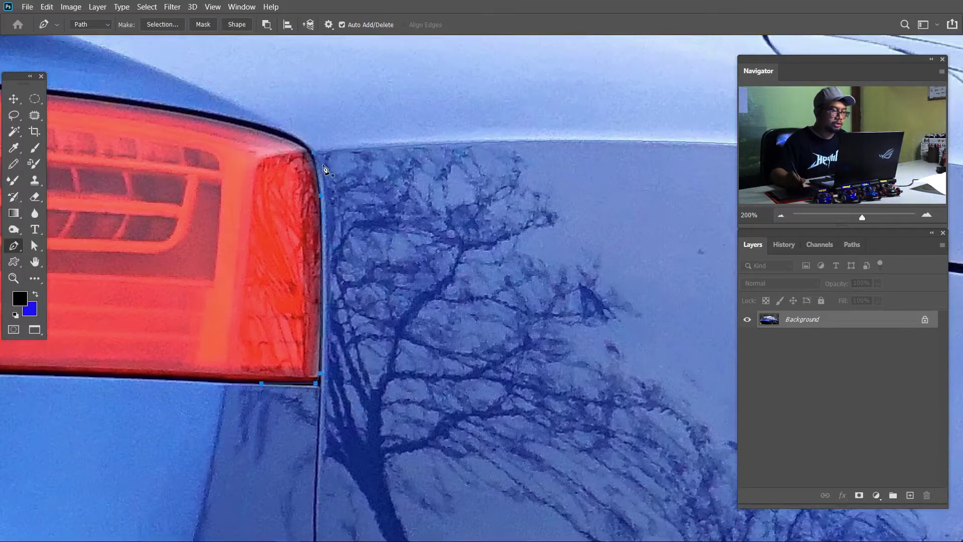
# - Zoom out to review the full path from tail light to front wheel arch
pyautogui.hotkey('ctrl', '-')
pyautogui.hotkey('ctrl', '-')
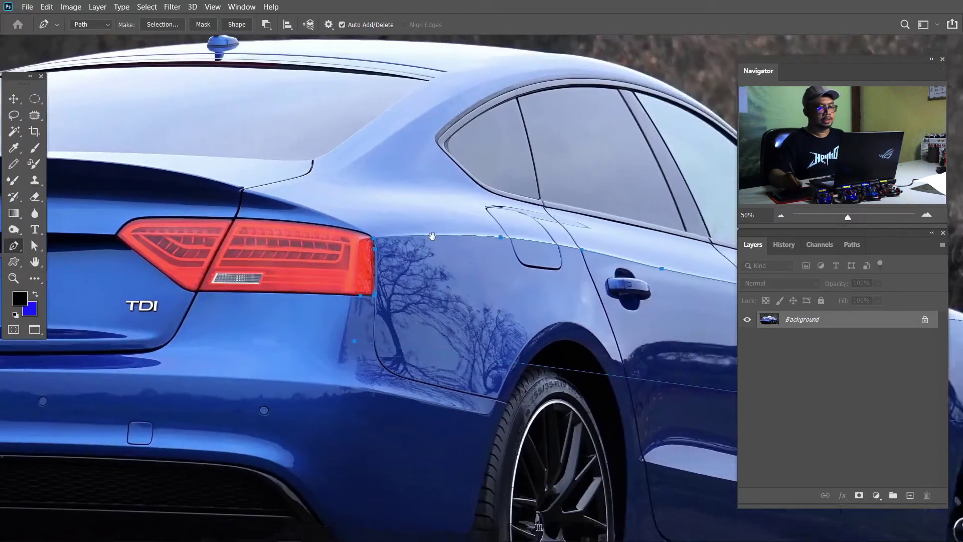
pyautogui.moveTo(709, 292); pyautogui.dragTo(357, 192)
pyautogui.hotkey('ctrl', '-')
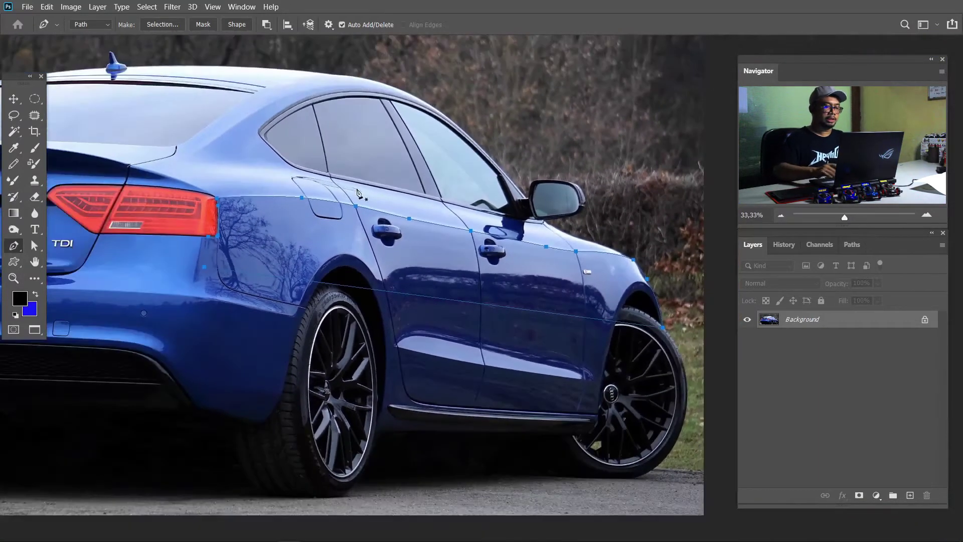
pyautogui.press('m')
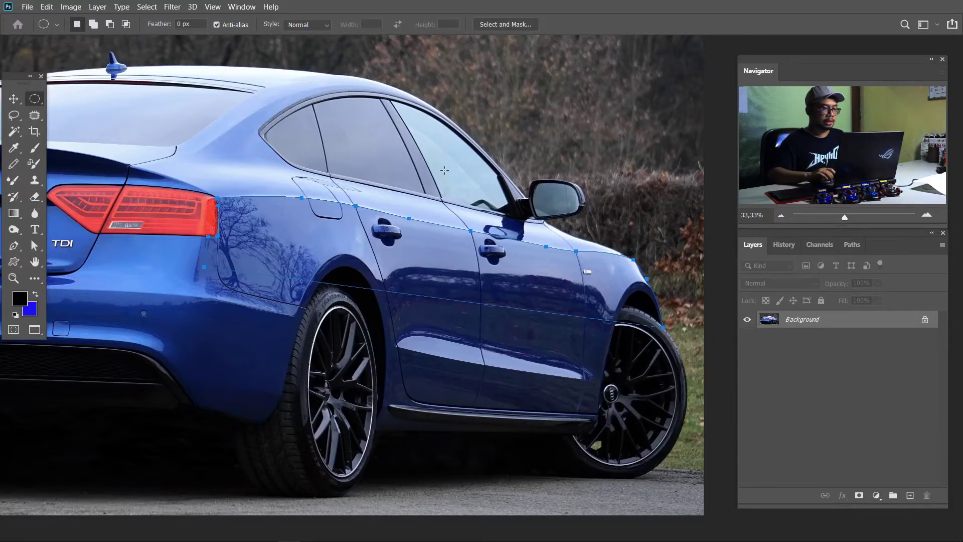
# - Convert the traced path into a selection of the body area
pyautogui.hotkey('ctrl', 'Return')
pyautogui.hotkey('ctrl', 'shift', 'i')
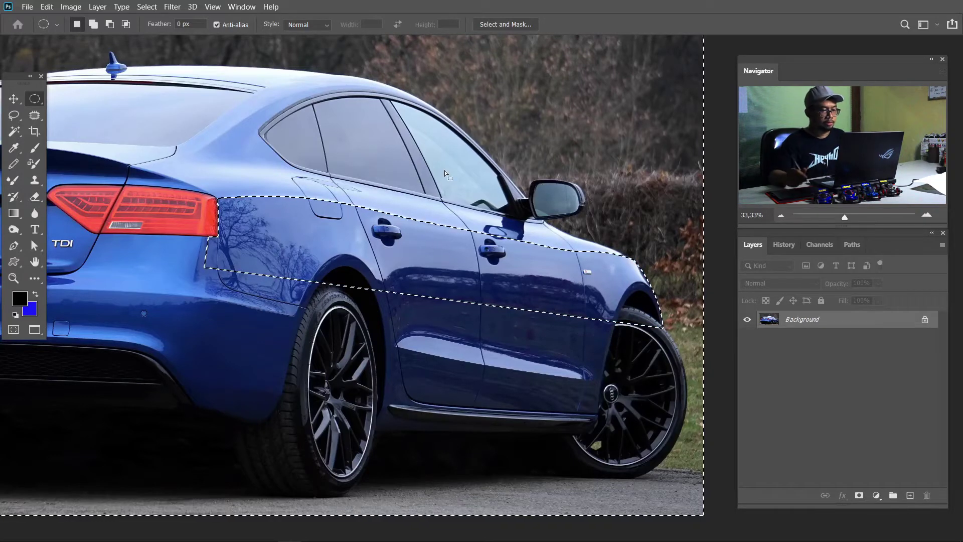
pyautogui.hotkey('ctrl', 'shift', 'i')
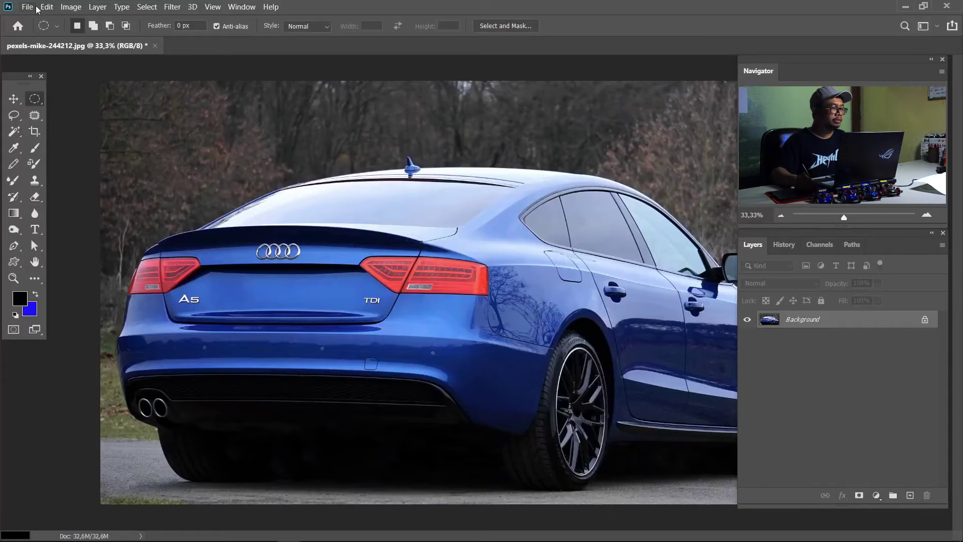
# - Create a blank 210 × 297 mm Untitled-1 document, zoomed in for brush sketching
pyautogui.click(27, 7)
pyautogui.click(38, 20)
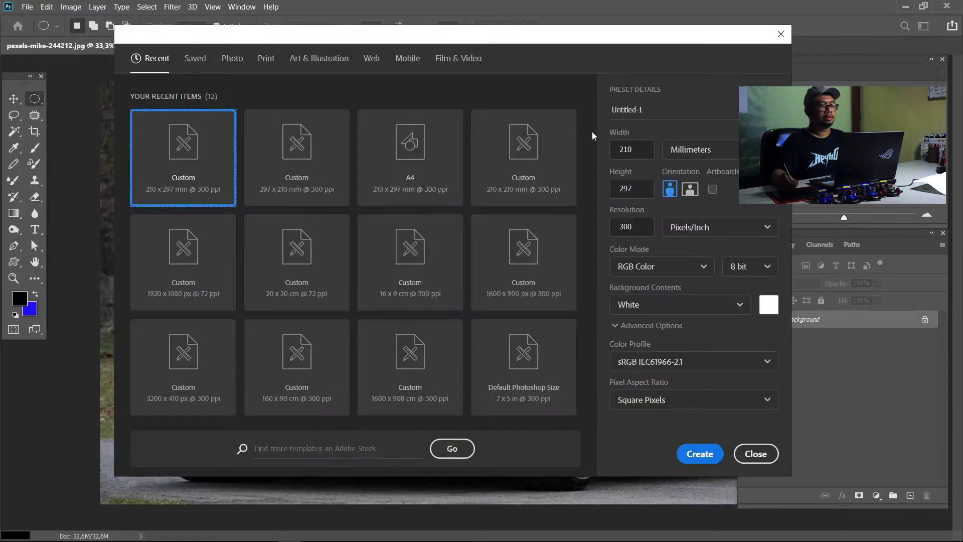
pyautogui.click(700, 453)
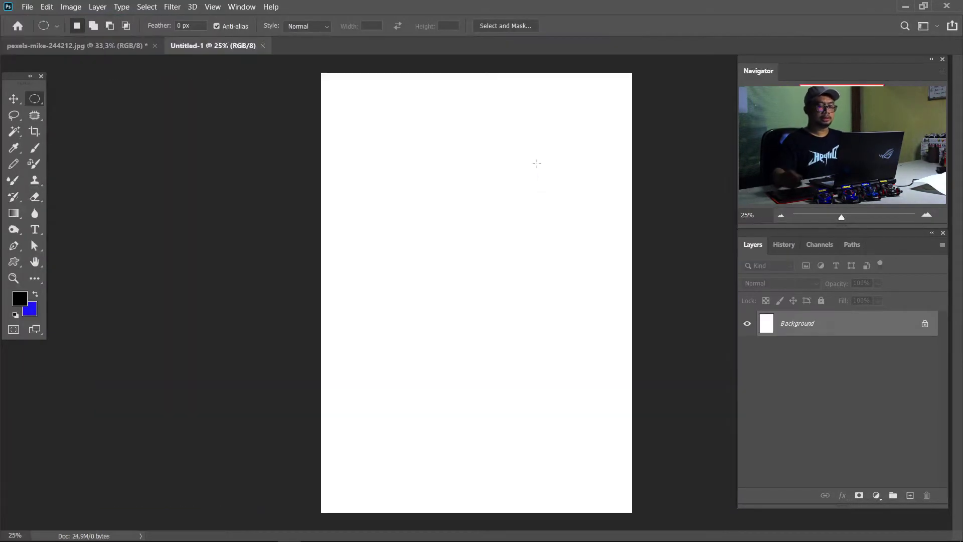
pyautogui.hotkey('ctrl', '+')
pyautogui.press('b')
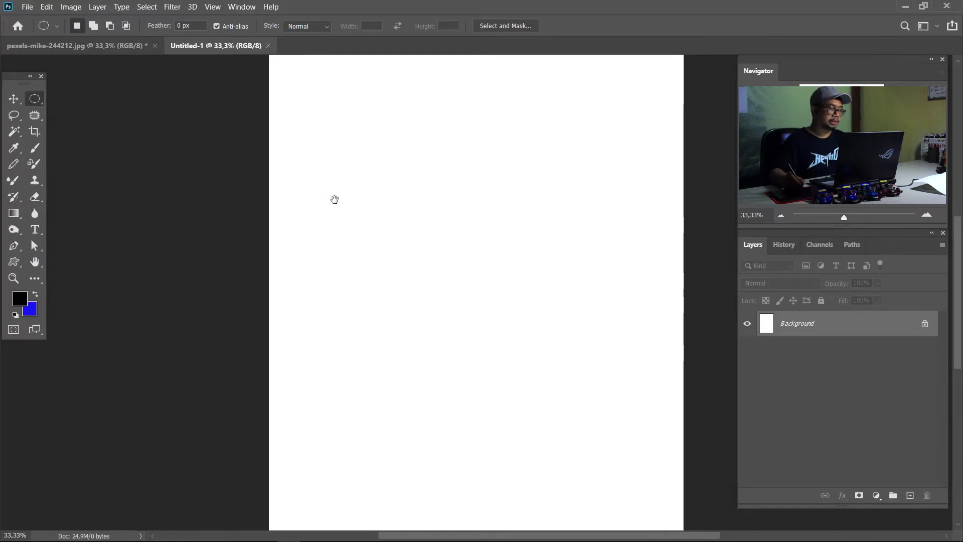
pyautogui.hscroll(3, 302, 156)
# - Sketch three edge curves and label them A, B and C
pyautogui.moveTo(238, 109); pyautogui.dragTo(277, 151)
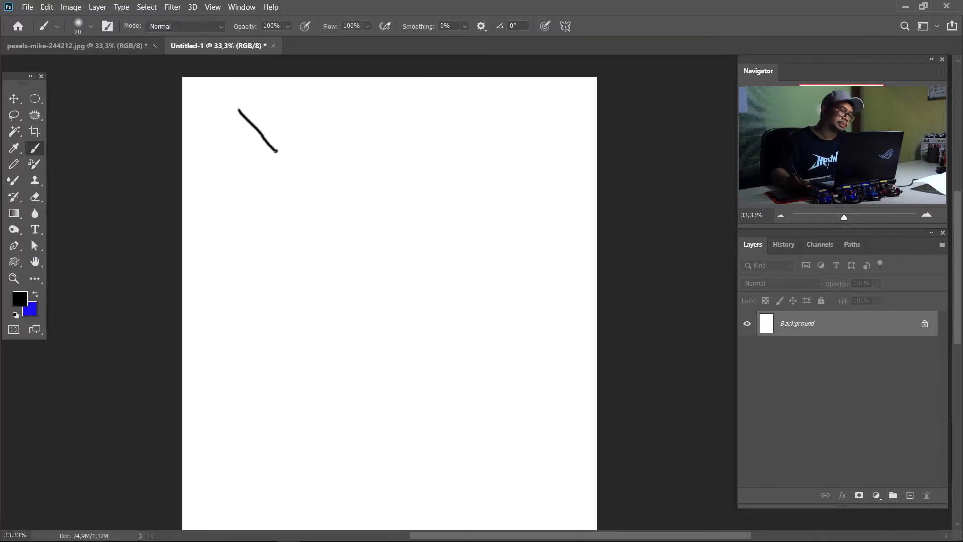
pyautogui.moveTo(268, 195); pyautogui.dragTo(264, 212)
pyautogui.moveTo(331, 104)
pyautogui.mouseDown()
pyautogui.moveTo(355, 135)
pyautogui.moveTo(348, 225)
pyautogui.mouseUp()
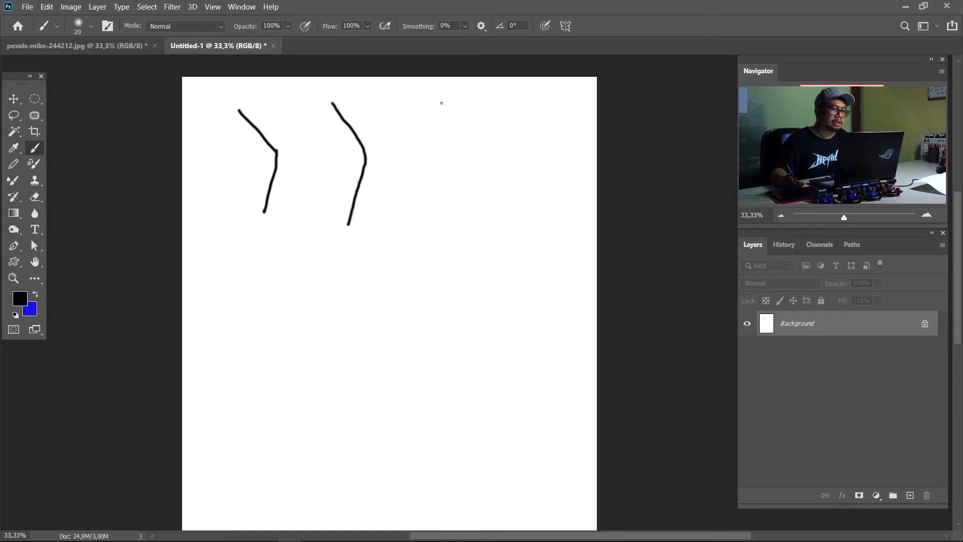
pyautogui.moveTo(455, 125); pyautogui.dragTo(439, 250)
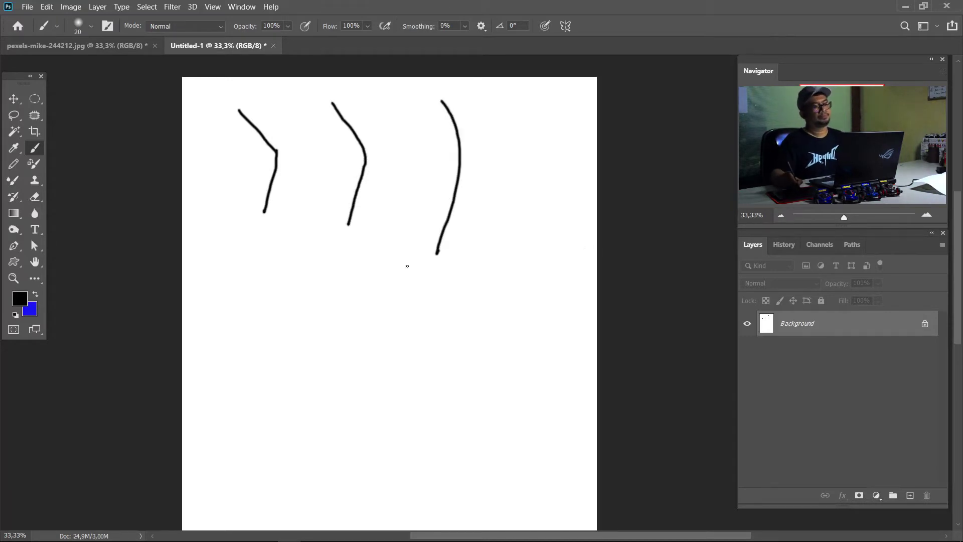
pyautogui.moveTo(258, 234); pyautogui.dragTo(244, 261)
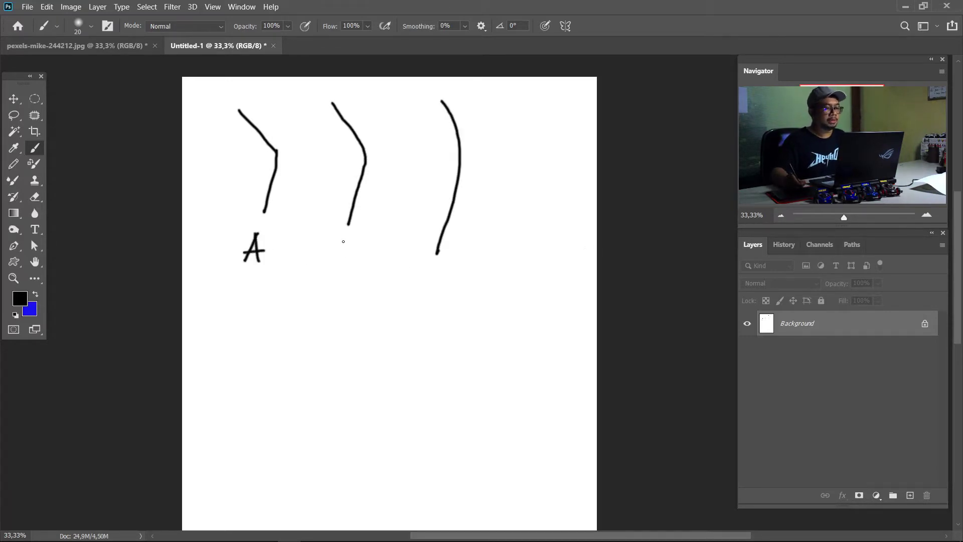
pyautogui.moveTo(346, 241); pyautogui.dragTo(336, 265)
pyautogui.moveTo(461, 254); pyautogui.dragTo(465, 271)
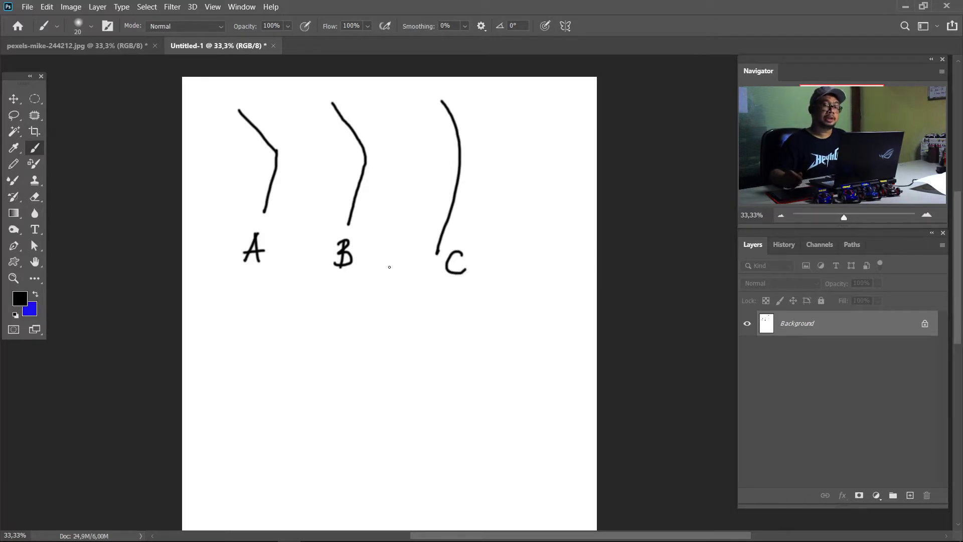
# - Circle the corners of curves A, B, C and the '1 - 1,2 Pixels' note
pyautogui.moveTo(292, 295); pyautogui.dragTo(300, 285)
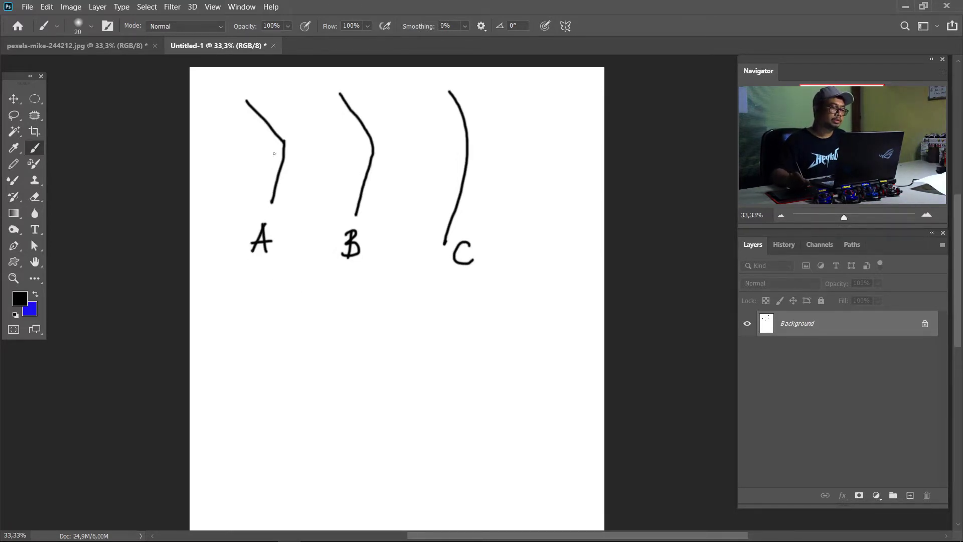
pyautogui.moveTo(273, 143); pyautogui.dragTo(281, 135)
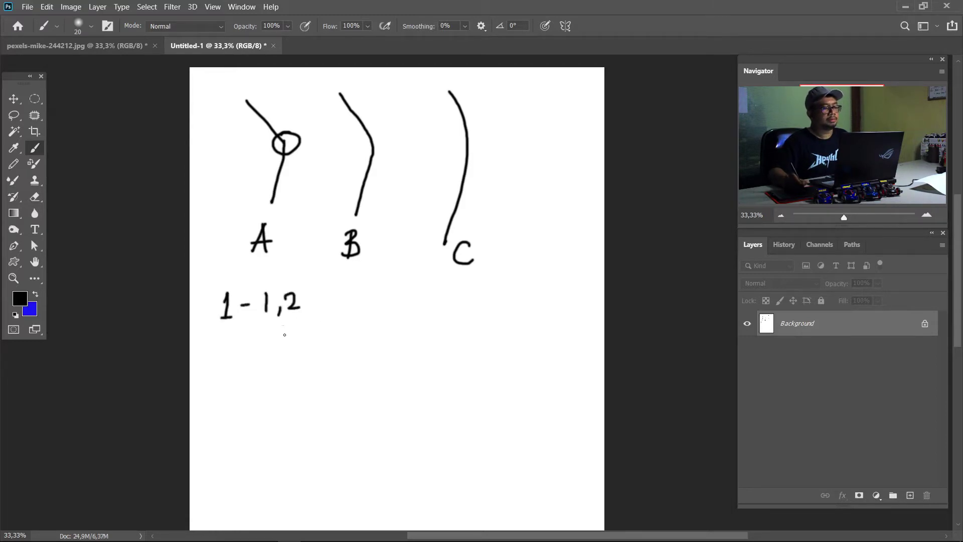
pyautogui.moveTo(303, 334); pyautogui.dragTo(334, 352)
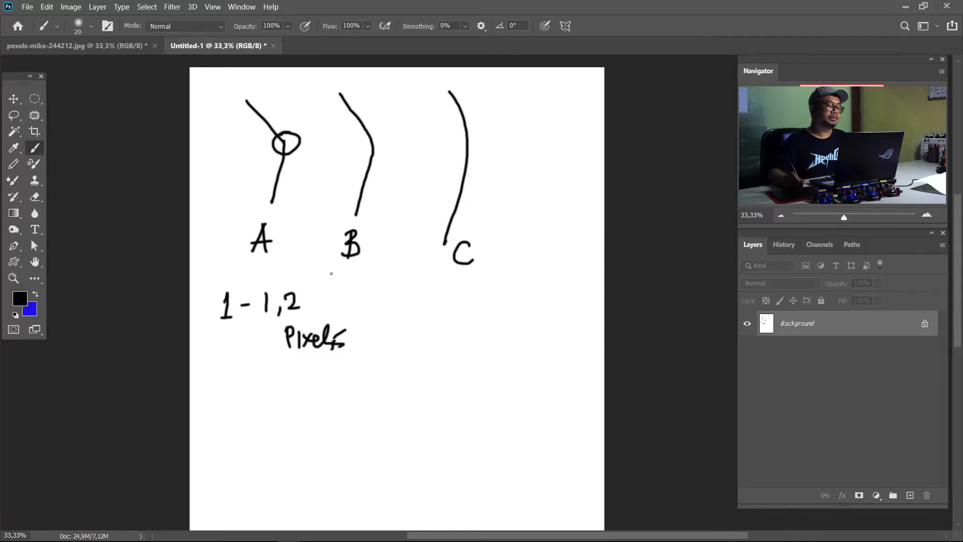
pyautogui.moveTo(239, 279)
pyautogui.mouseDown()
pyautogui.moveTo(202, 296)
pyautogui.moveTo(311, 317)
pyautogui.moveTo(231, 283)
pyautogui.mouseUp()
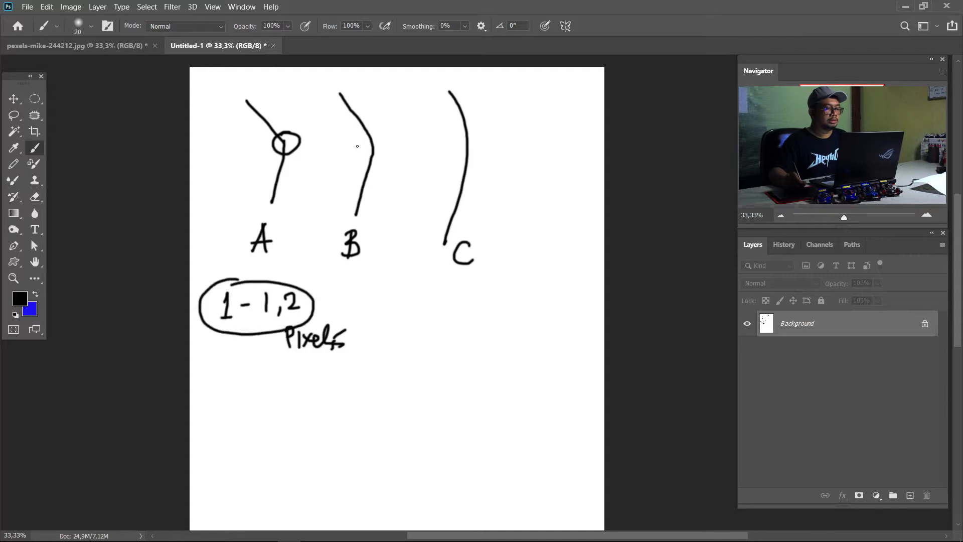
pyautogui.moveTo(377, 133)
pyautogui.mouseDown()
pyautogui.moveTo(387, 163)
pyautogui.moveTo(374, 132)
pyautogui.mouseUp()
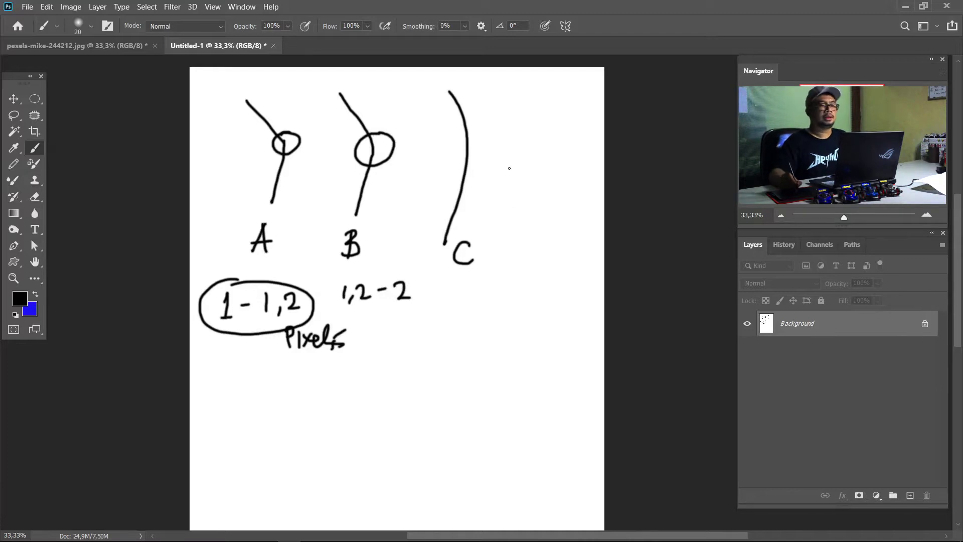
pyautogui.moveTo(484, 130)
pyautogui.mouseDown()
pyautogui.moveTo(458, 186)
pyautogui.moveTo(479, 126)
pyautogui.mouseUp()
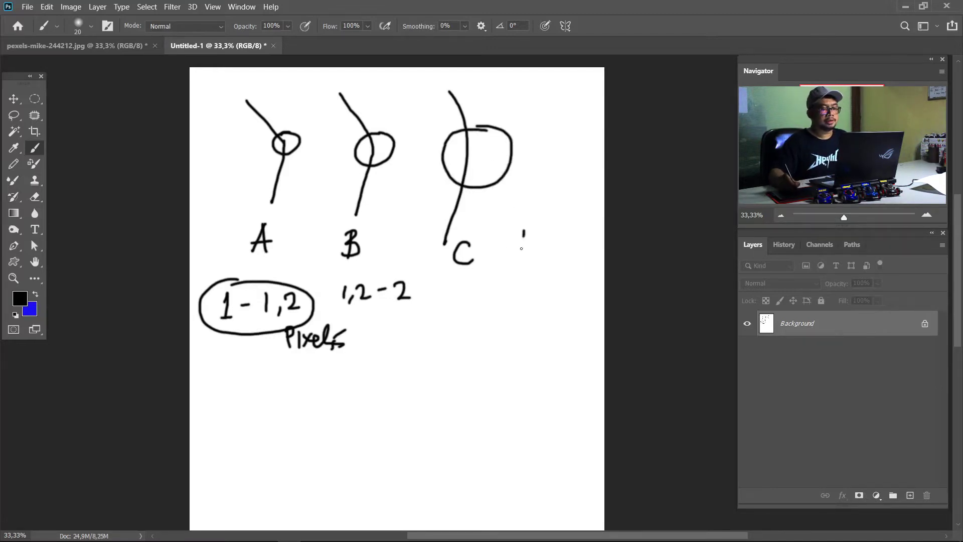
# - Write 'Feather' beside C, cross it out, and write and underline 'masking'
pyautogui.moveTo(529, 243); pyautogui.dragTo(595, 239)
pyautogui.moveTo(514, 272); pyautogui.dragTo(594, 233)
pyautogui.moveTo(522, 212); pyautogui.dragTo(590, 273)
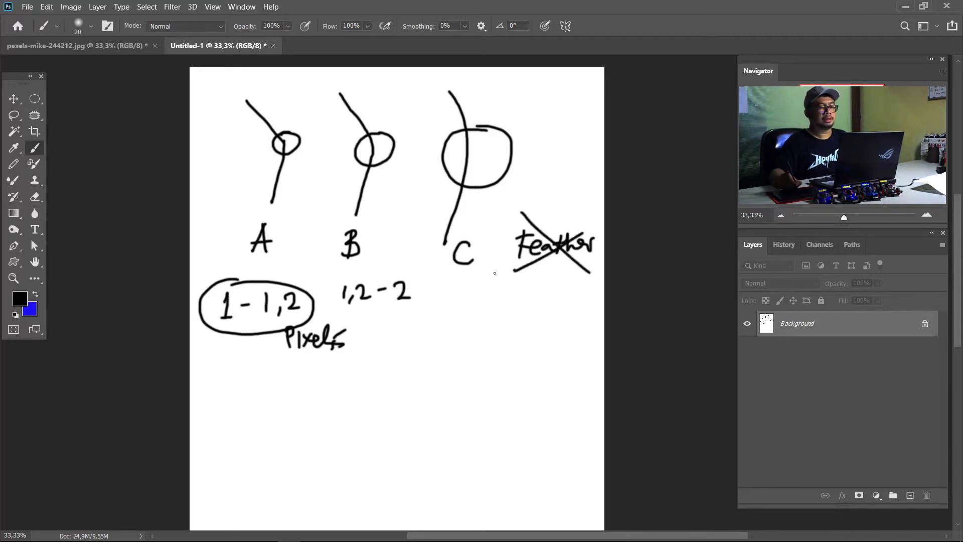
pyautogui.moveTo(465, 296)
pyautogui.mouseDown()
pyautogui.moveTo(515, 306)
pyautogui.moveTo(559, 286)
pyautogui.moveTo(542, 307)
pyautogui.mouseUp()
pyautogui.click(533, 279)
pyautogui.moveTo(482, 338); pyautogui.dragTo(567, 319)
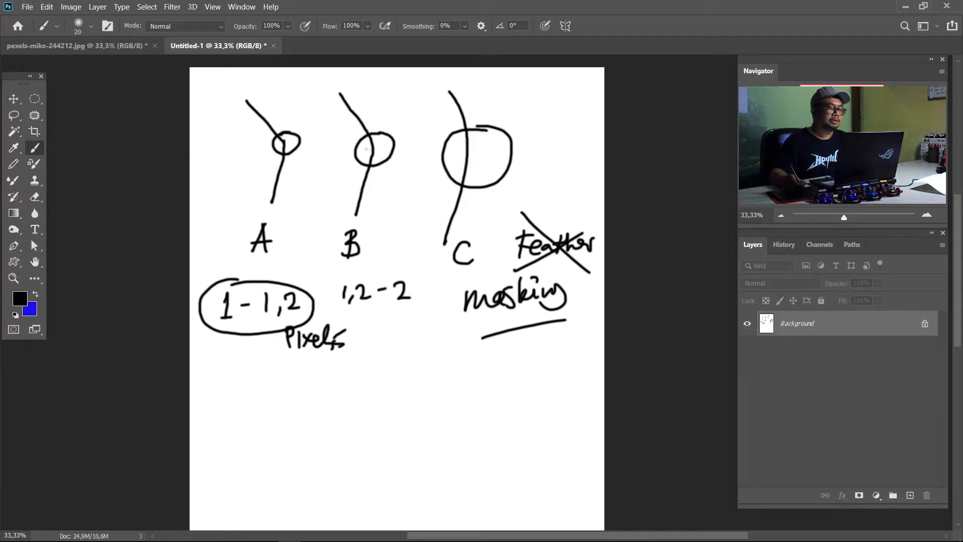
# - Draw lines from the A and B circles, mark an X in C, and close the sketch
pyautogui.moveTo(377, 145); pyautogui.dragTo(417, 129)
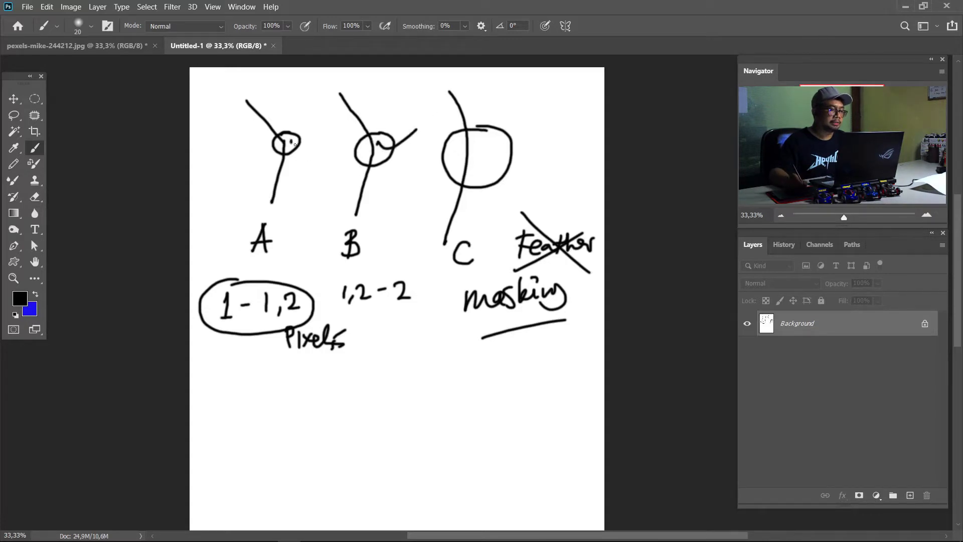
pyautogui.moveTo(295, 144); pyautogui.dragTo(343, 113)
pyautogui.moveTo(482, 168); pyautogui.dragTo(505, 149)
pyautogui.moveTo(490, 151); pyautogui.dragTo(518, 172)
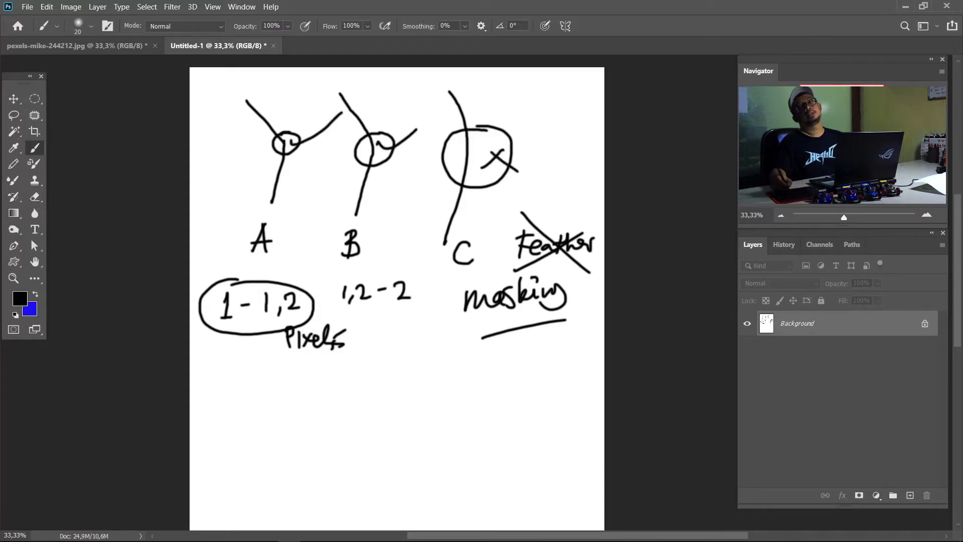
pyautogui.click(274, 45)
# - Discard the sketch unsaved and load Work Path as a selection
pyautogui.click(516, 219)
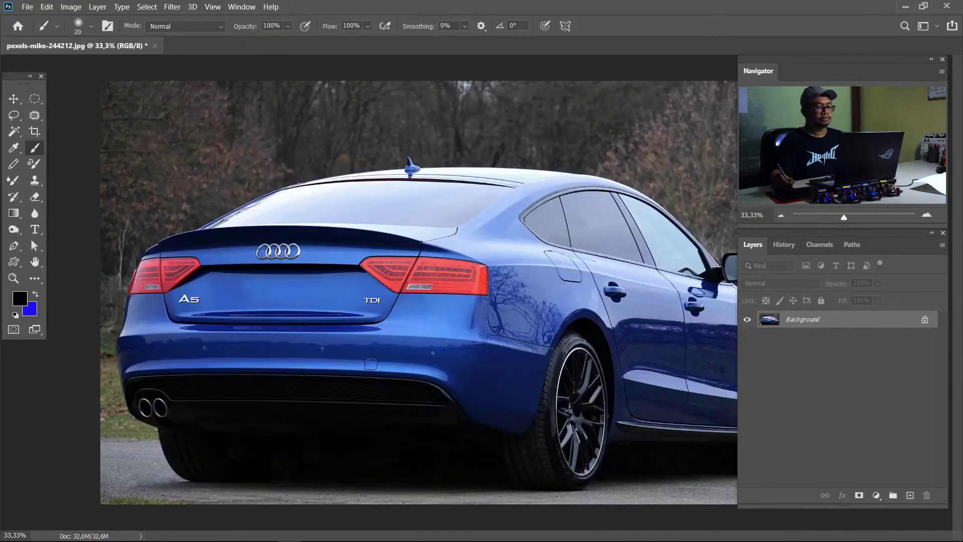
pyautogui.hotkey('ctrl', '+')
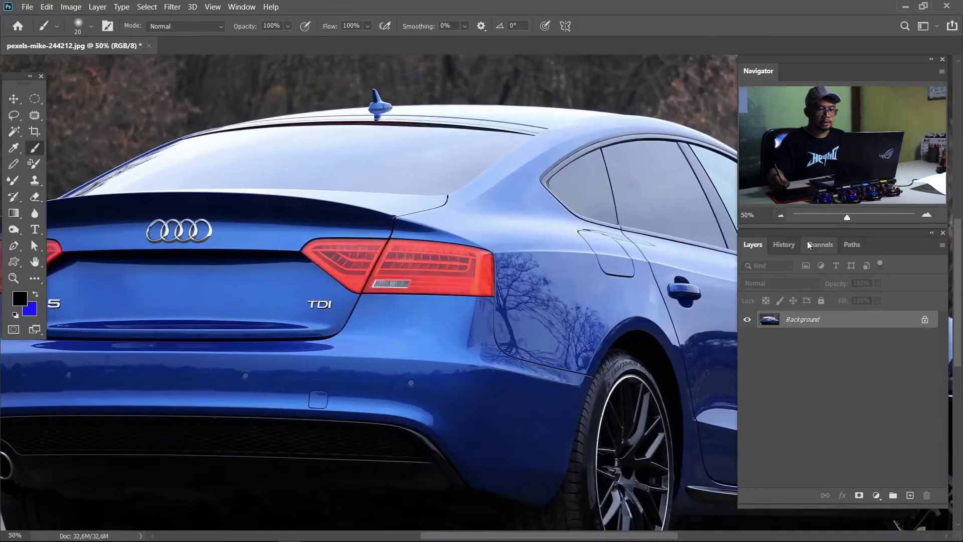
pyautogui.click(852, 244)
pyautogui.keyDown('ctrl'); pyautogui.click(752, 264); pyautogui.keyUp('ctrl')
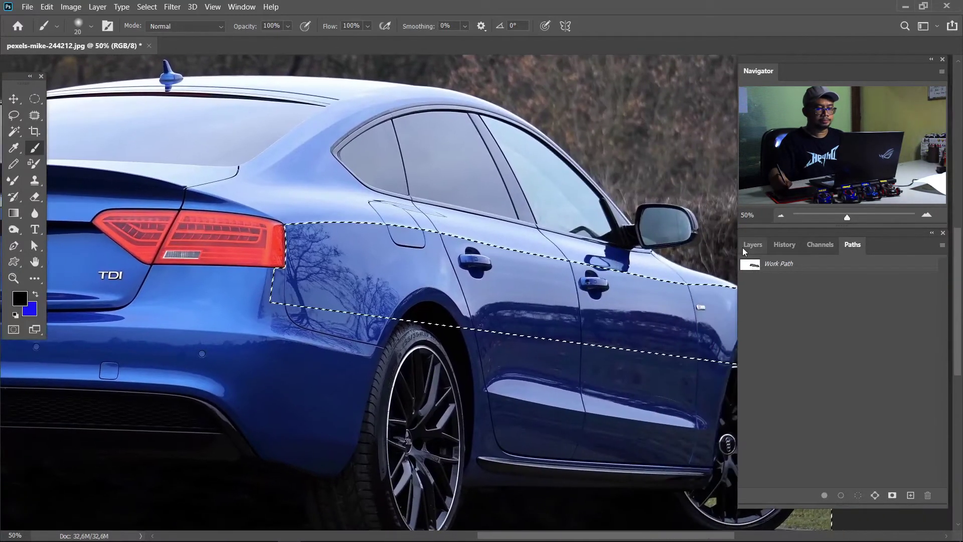
pyautogui.click(745, 249)
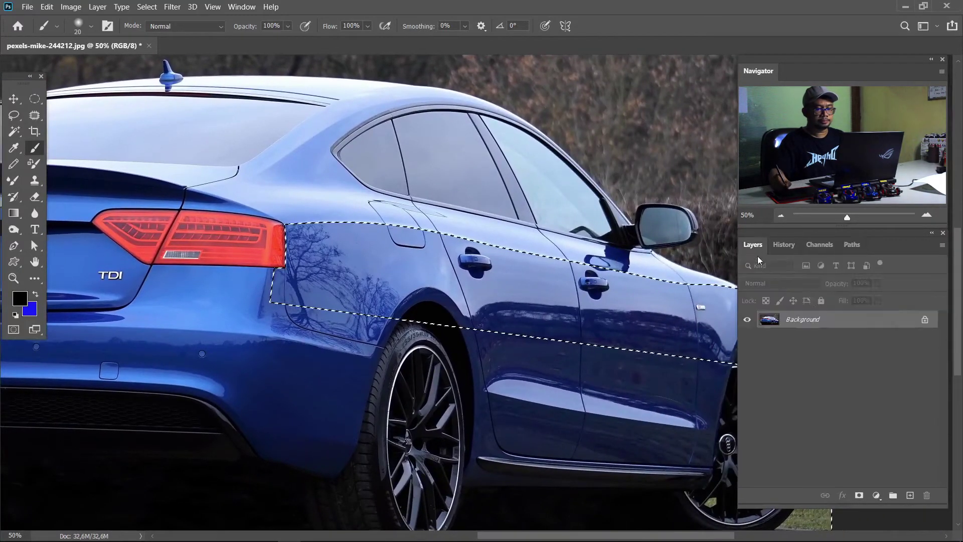
# - Feather the side-panel selection
pyautogui.press('m')
pyautogui.rightClick(499, 301)
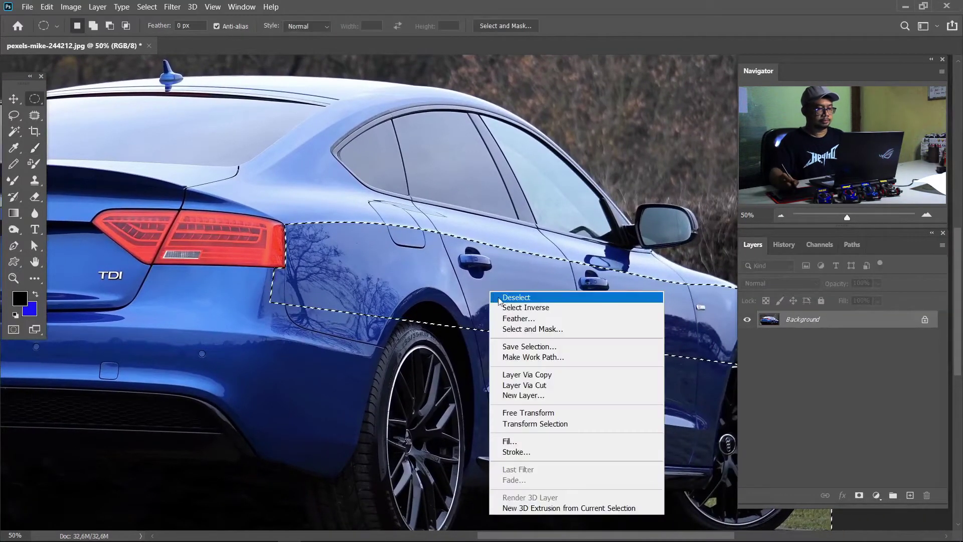
pyautogui.click(518, 318)
pyautogui.click(544, 168)
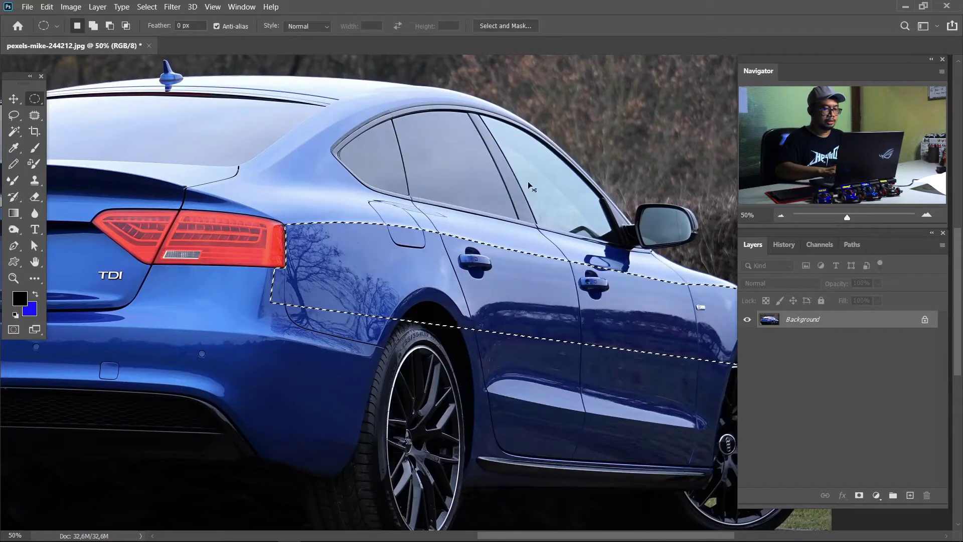
# - Copy the selection to a new Layer 1 set to Multiply blend mode
pyautogui.hotkey('ctrl', 'd')
pyautogui.moveTo(581, 272); pyautogui.dragTo(466, 263)
pyautogui.hotkey('ctrl', 'shift', 'd')
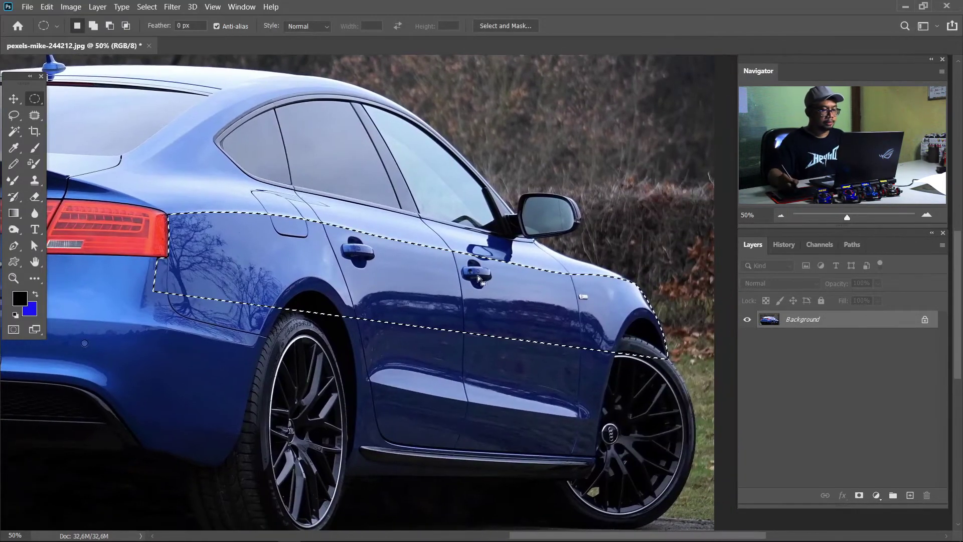
pyautogui.rightClick(471, 272)
pyautogui.click(517, 360)
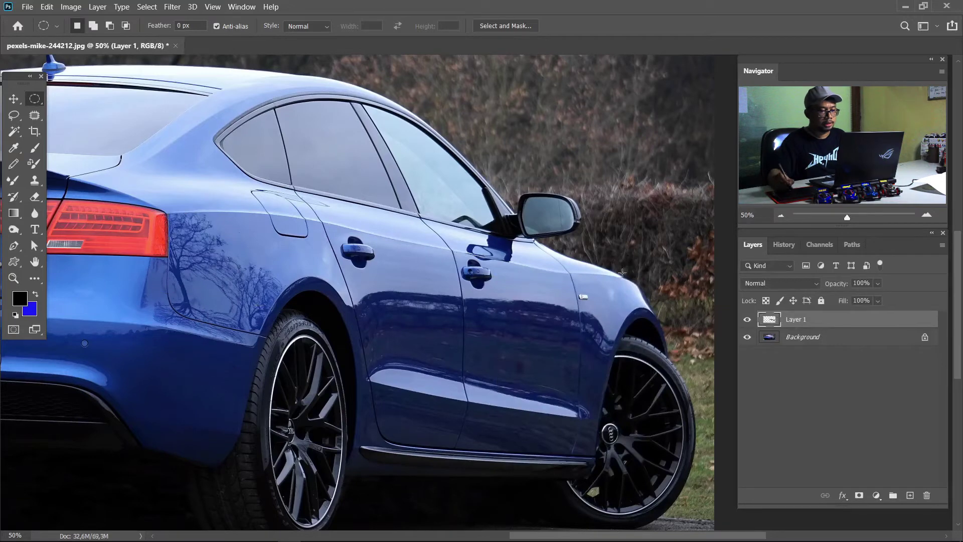
pyautogui.click(771, 284)
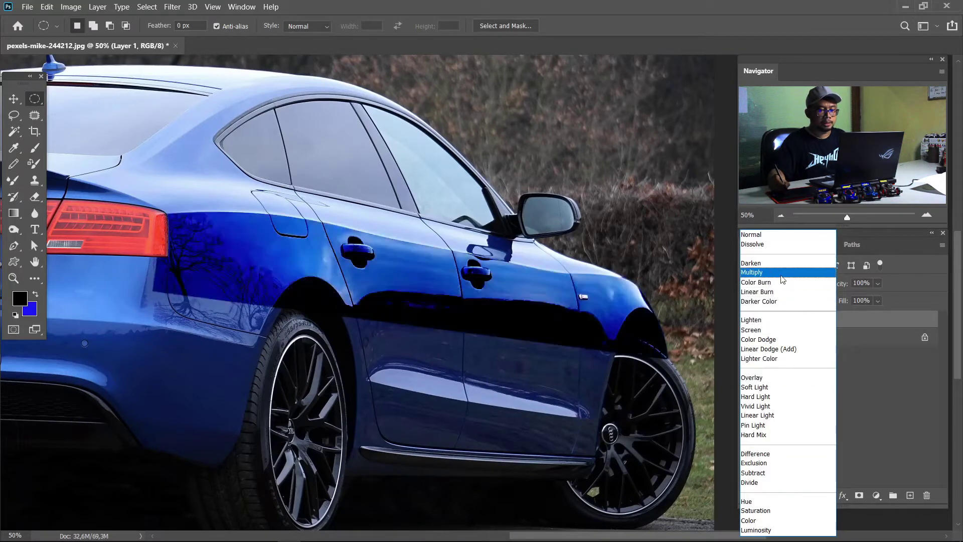
pyautogui.click(755, 272)
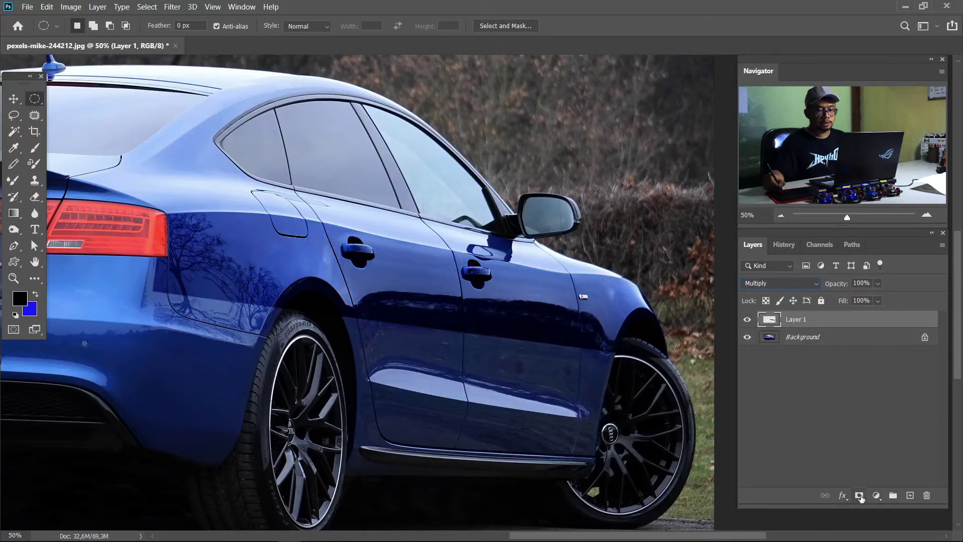
# - Add an inverted mask to Layer 1 and set a 400px brush at 43% opacity and flow
pyautogui.click(860, 497)
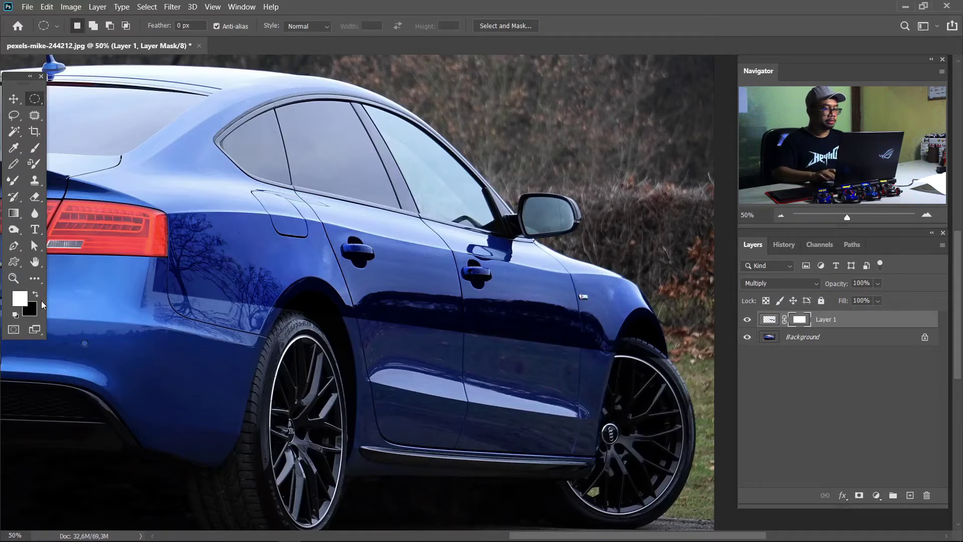
pyautogui.hotkey('ctrl', 'i')
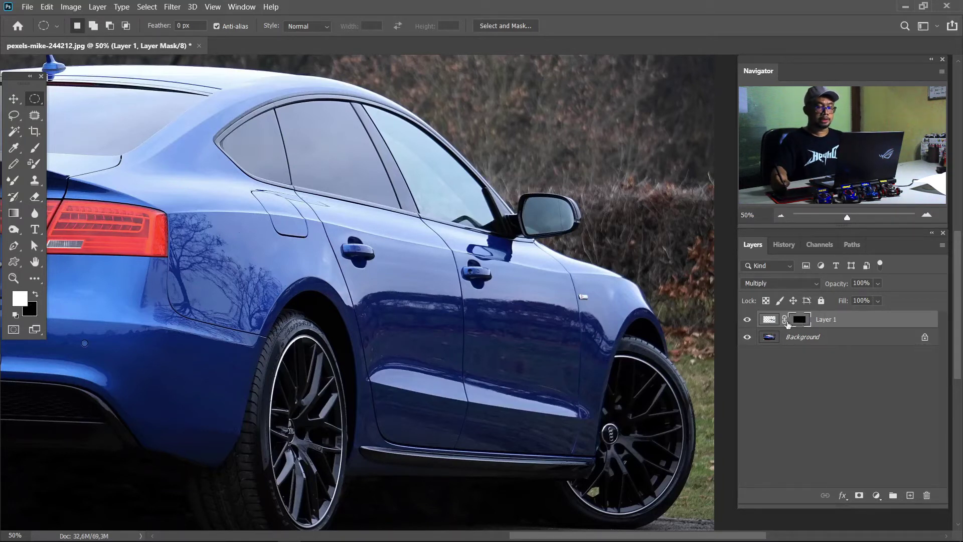
pyautogui.press('b')
pyautogui.press(']')
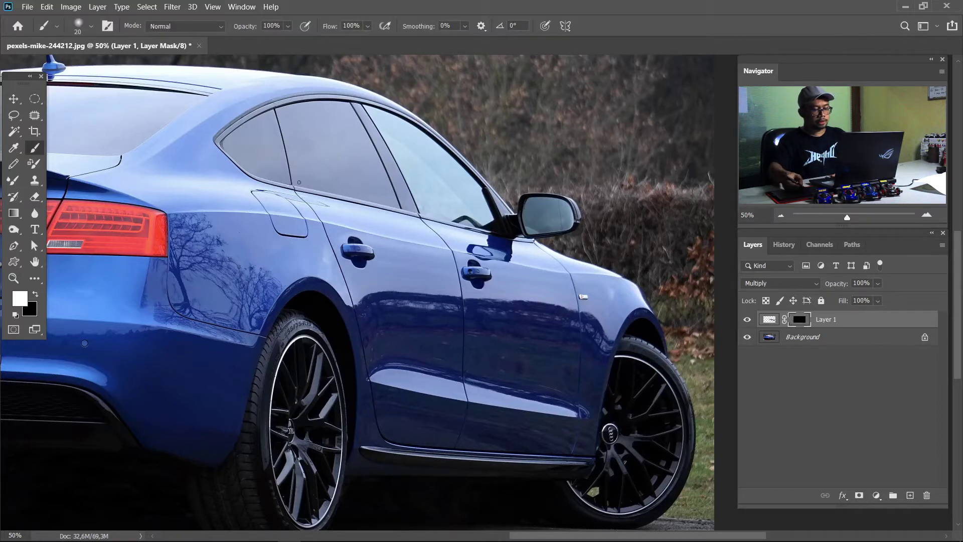
pyautogui.press(']')
pyautogui.press(']')
pyautogui.press(']')
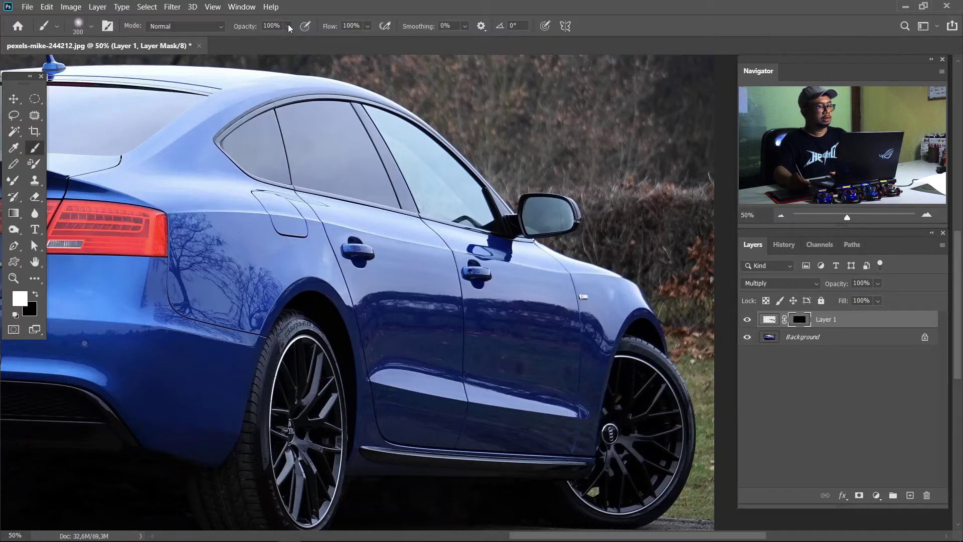
pyautogui.click(288, 26)
pyautogui.click(368, 26)
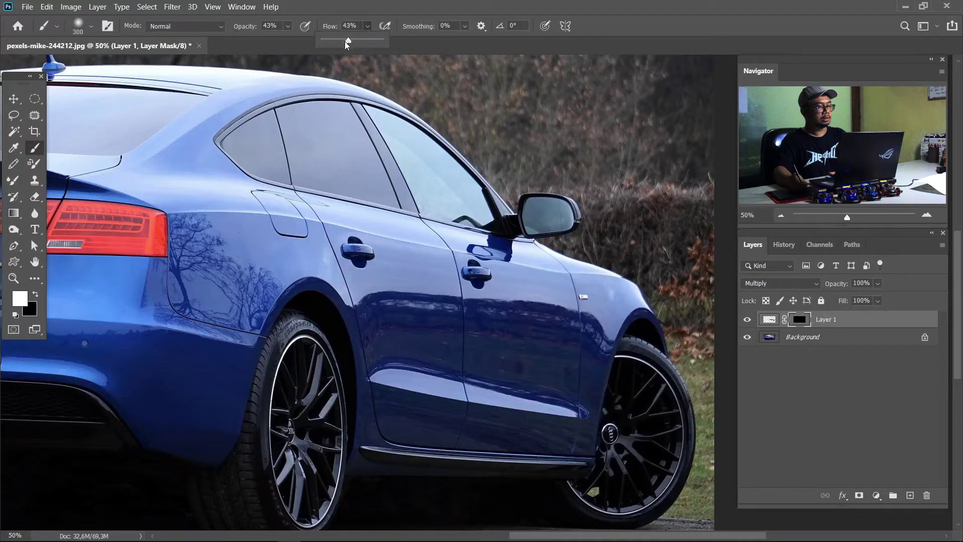
pyautogui.press(']')
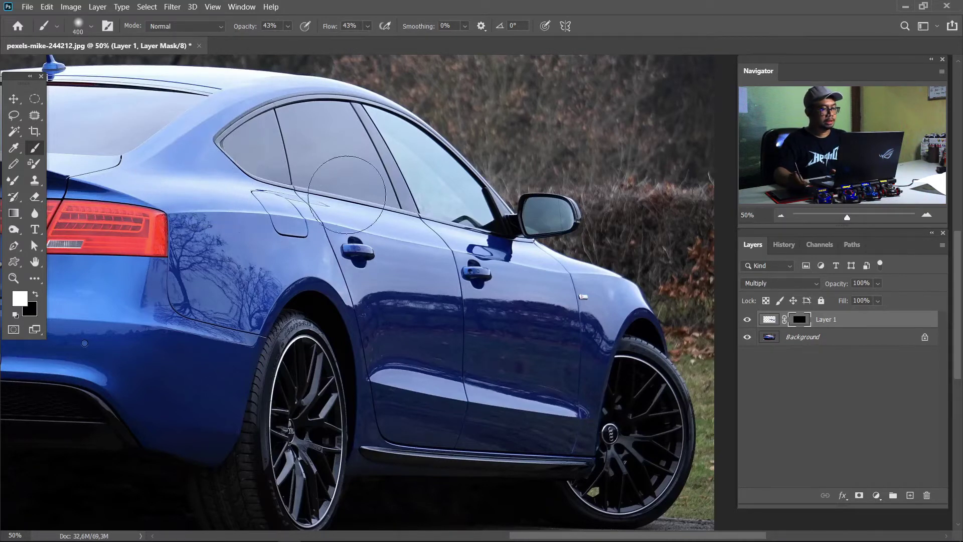
# - Paint darkening over rear quarter, door and front fender, then hide the layer to compare
pyautogui.moveTo(193, 202); pyautogui.dragTo(557, 261)
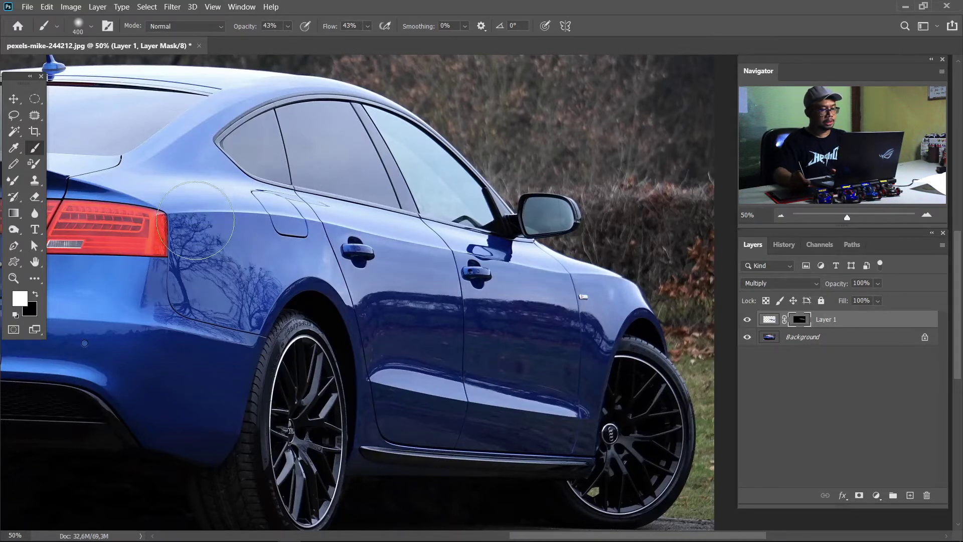
pyautogui.moveTo(196, 221); pyautogui.dragTo(456, 235)
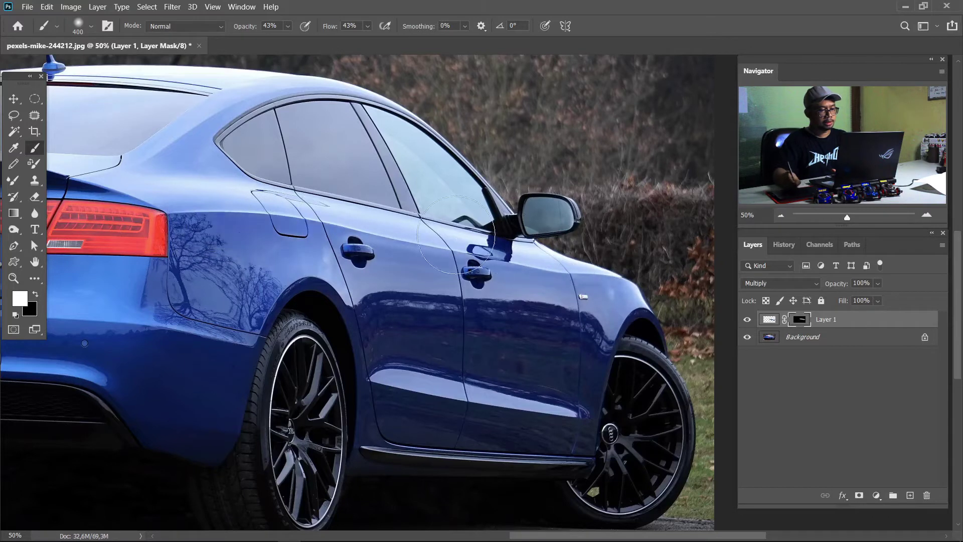
pyautogui.moveTo(216, 232)
pyautogui.mouseDown()
pyautogui.moveTo(635, 272)
pyautogui.moveTo(634, 279)
pyautogui.mouseUp()
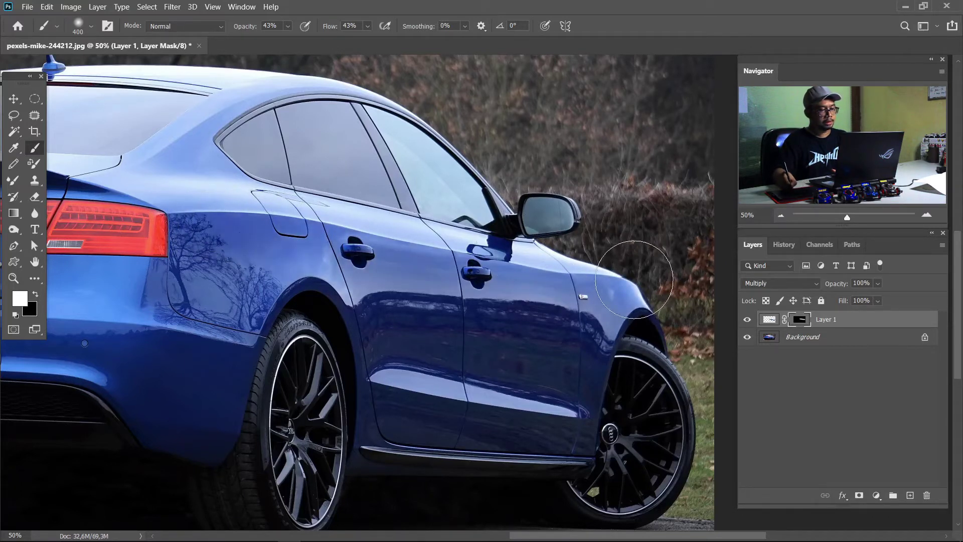
pyautogui.click(747, 319)
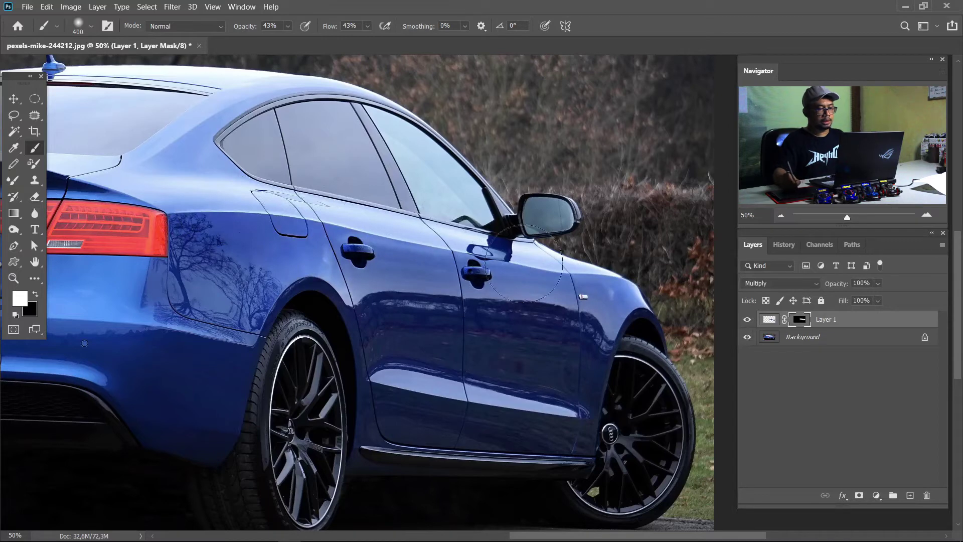
# - Paint black at 100% opacity and flow, size 50, over both door handles on the mask
pyautogui.press('z')
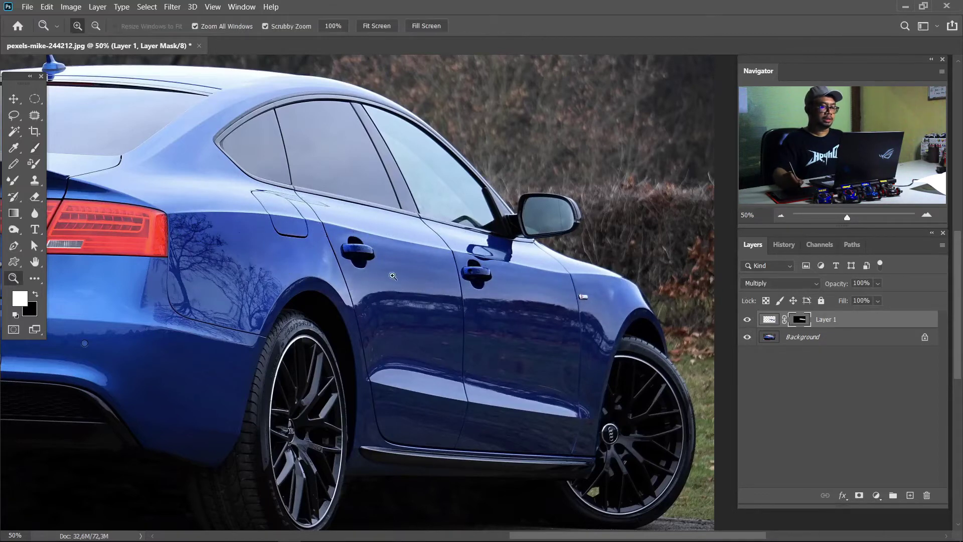
pyautogui.click(356, 259)
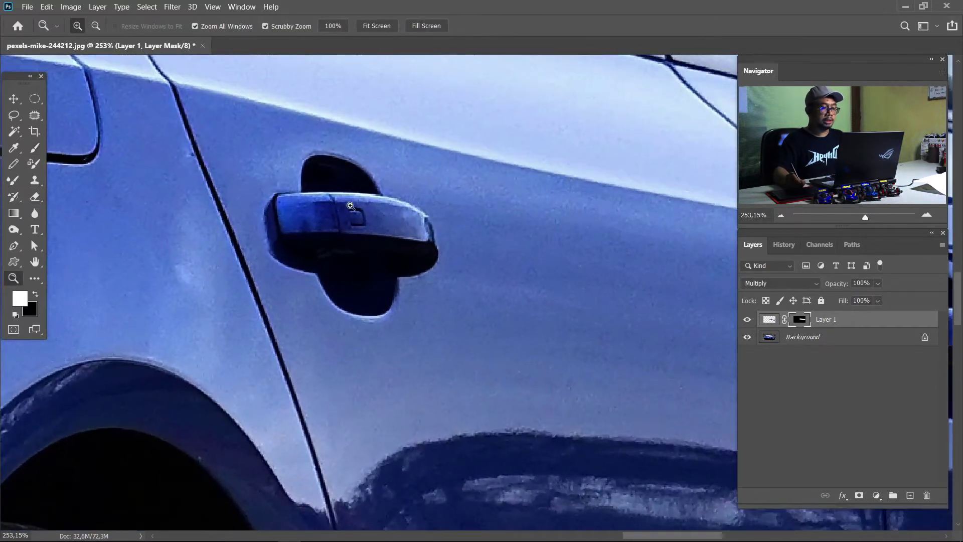
pyautogui.press('b')
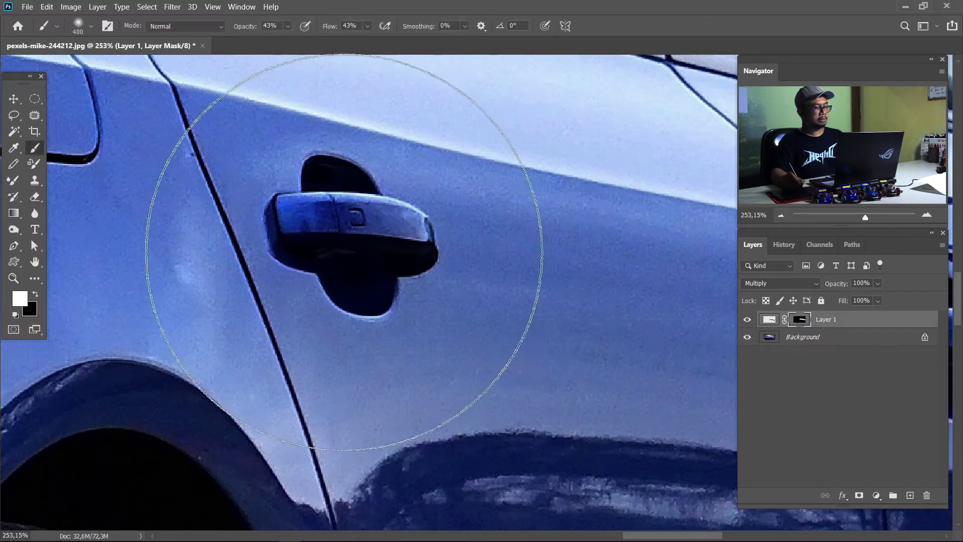
pyautogui.press('x')
pyautogui.moveTo(239, 27); pyautogui.dragTo(361, 29)
pyautogui.press('[')
pyautogui.press('[')
pyautogui.press('[')
pyautogui.press('[')
pyautogui.press('[')
pyautogui.press('[')
pyautogui.press('[')
pyautogui.press('[')
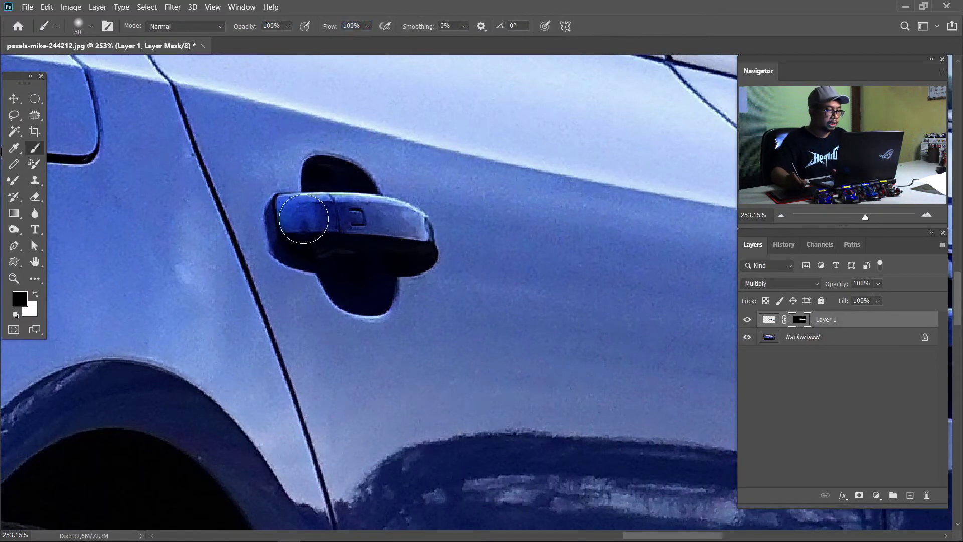
pyautogui.moveTo(303, 218)
pyautogui.mouseDown()
pyautogui.moveTo(398, 242)
pyautogui.moveTo(366, 215)
pyautogui.moveTo(388, 244)
pyautogui.moveTo(365, 265)
pyautogui.mouseUp()
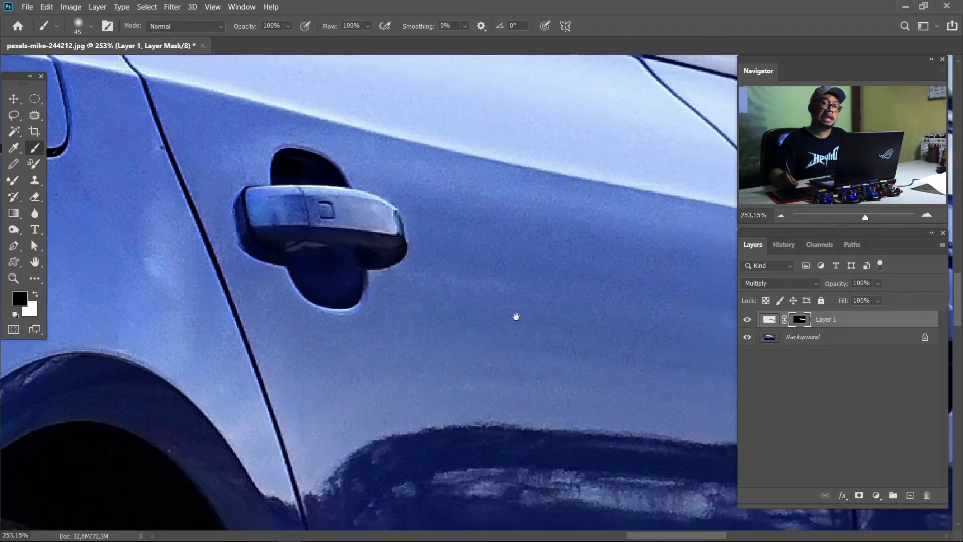
pyautogui.hscroll(5, 516, 316)
pyautogui.moveTo(587, 291)
pyautogui.mouseDown()
pyautogui.moveTo(563, 315)
pyautogui.moveTo(633, 315)
pyautogui.moveTo(624, 322)
pyautogui.moveTo(639, 326)
pyautogui.moveTo(609, 356)
pyautogui.moveTo(571, 319)
pyautogui.moveTo(607, 323)
pyautogui.moveTo(598, 323)
pyautogui.mouseUp()
pyautogui.hotkey('ctrl', '0')
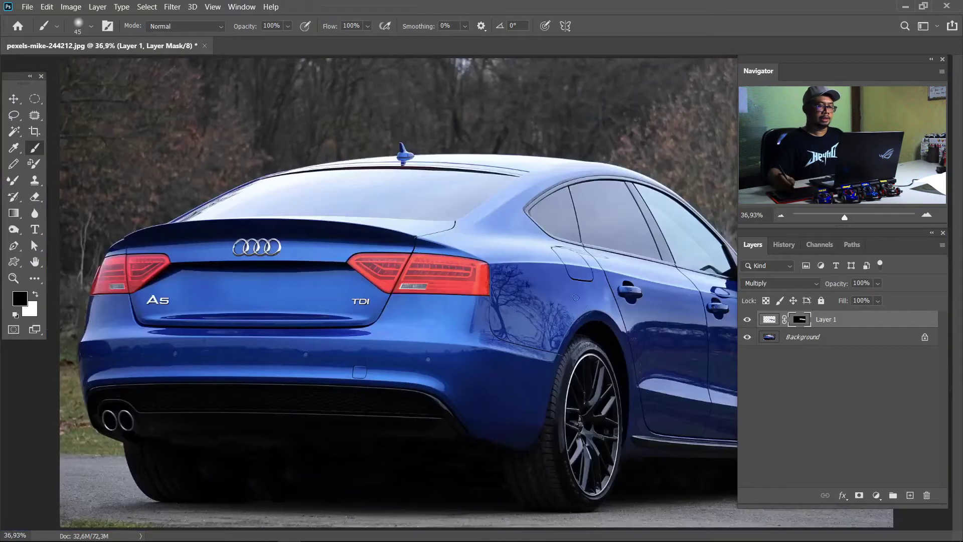
# - In full-screen view, toggle Layer 1 off and on twice to compare the shading
pyautogui.press('f')
pyautogui.moveTo(617, 307); pyautogui.dragTo(535, 302)
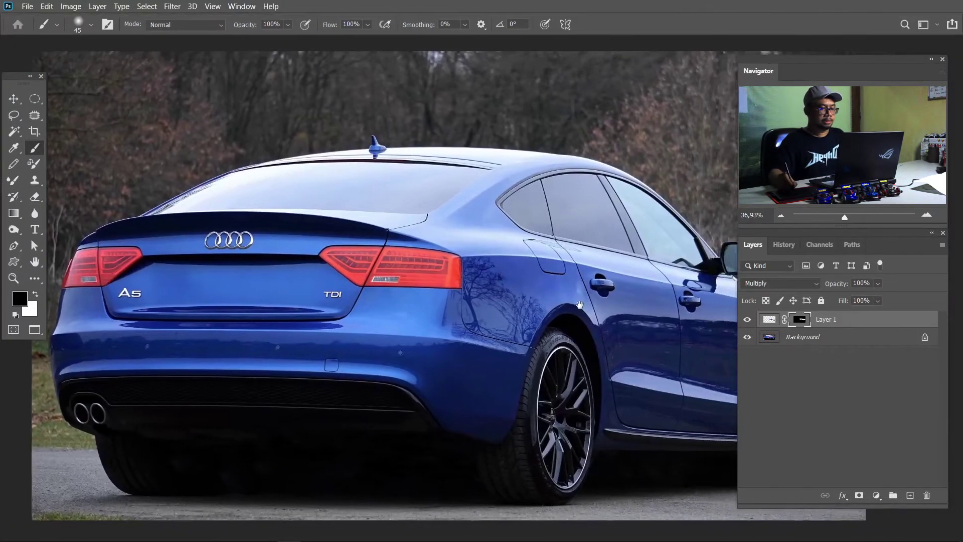
pyautogui.click(747, 321)
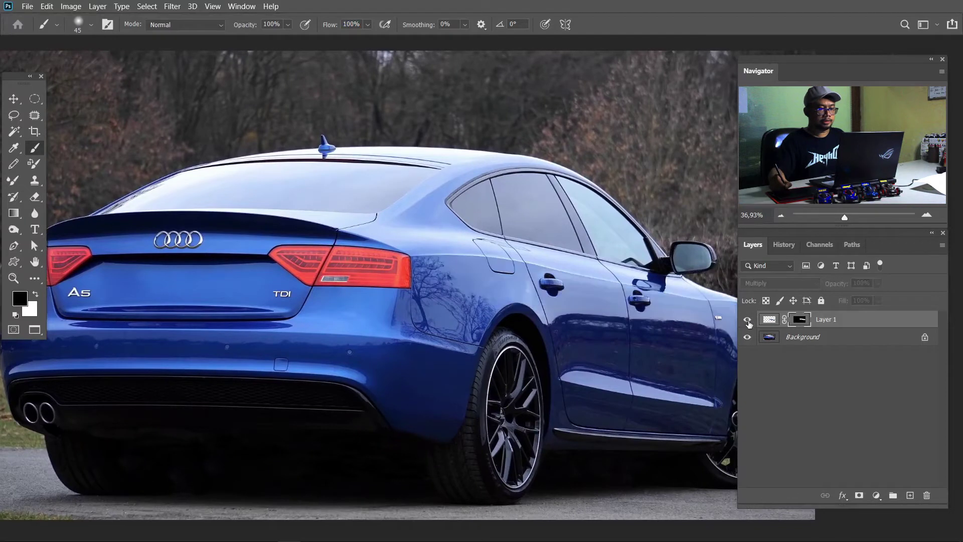
pyautogui.click(747, 321)
pyautogui.click(748, 321)
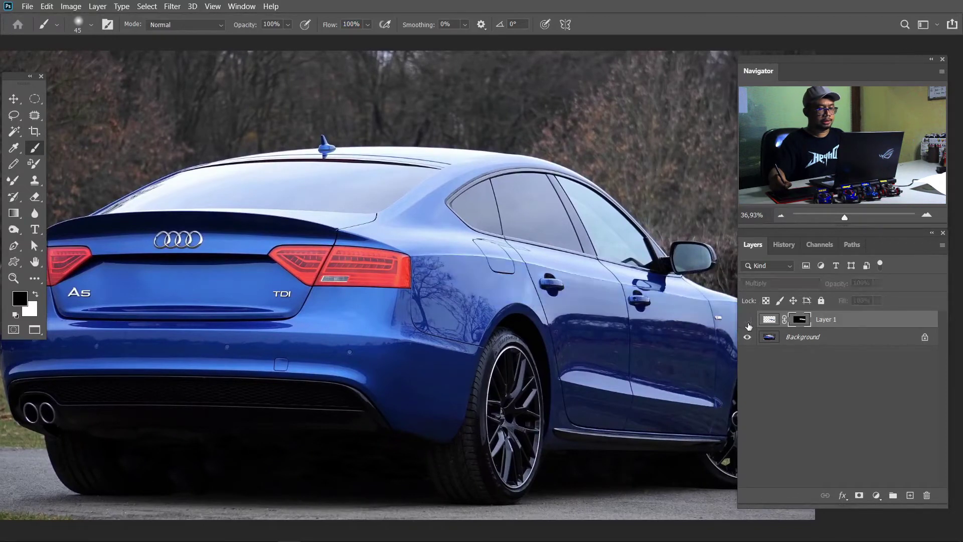
pyautogui.click(748, 321)
# - Zoom to 200% on the rear bumper below the A5 badge
pyautogui.moveTo(666, 363); pyautogui.dragTo(544, 348)
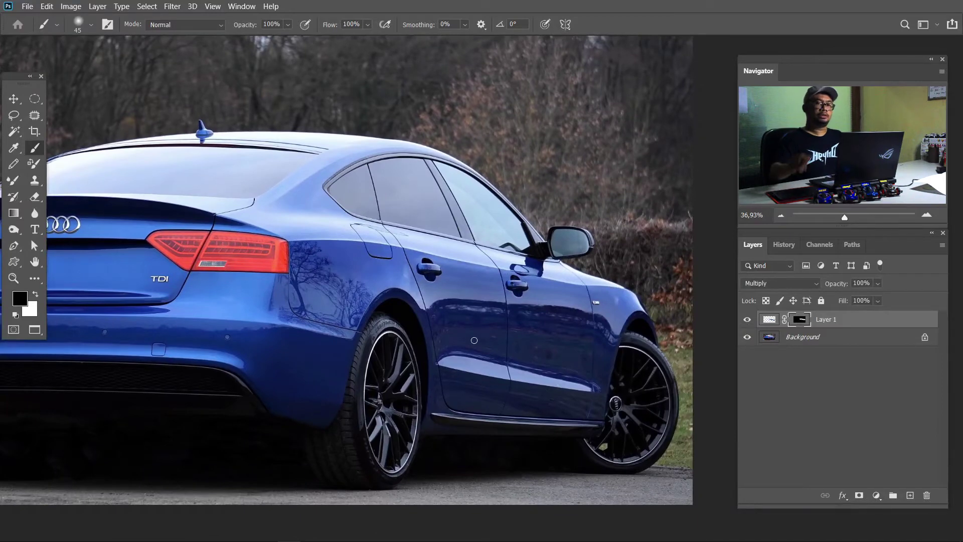
pyautogui.hotkey('ctrl', '-')
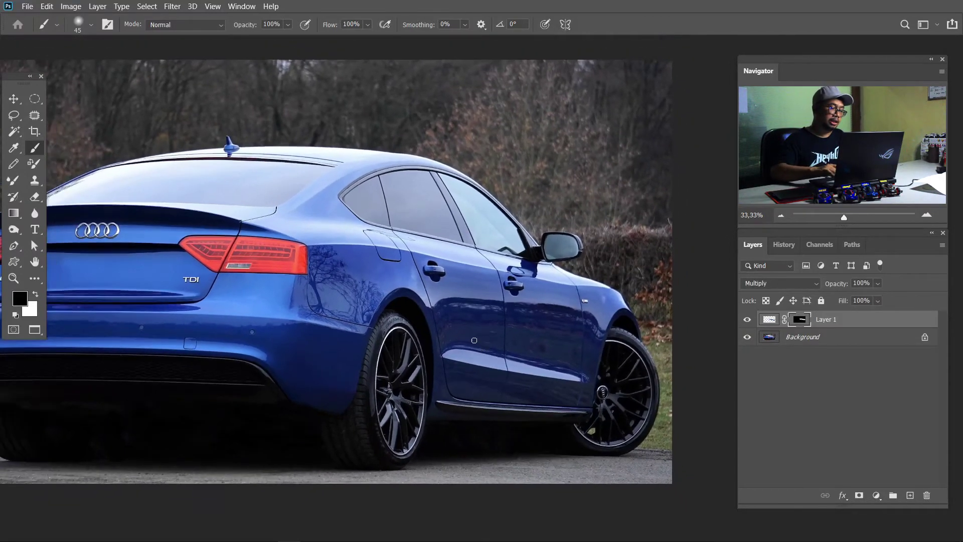
pyautogui.moveTo(479, 261); pyautogui.dragTo(618, 236)
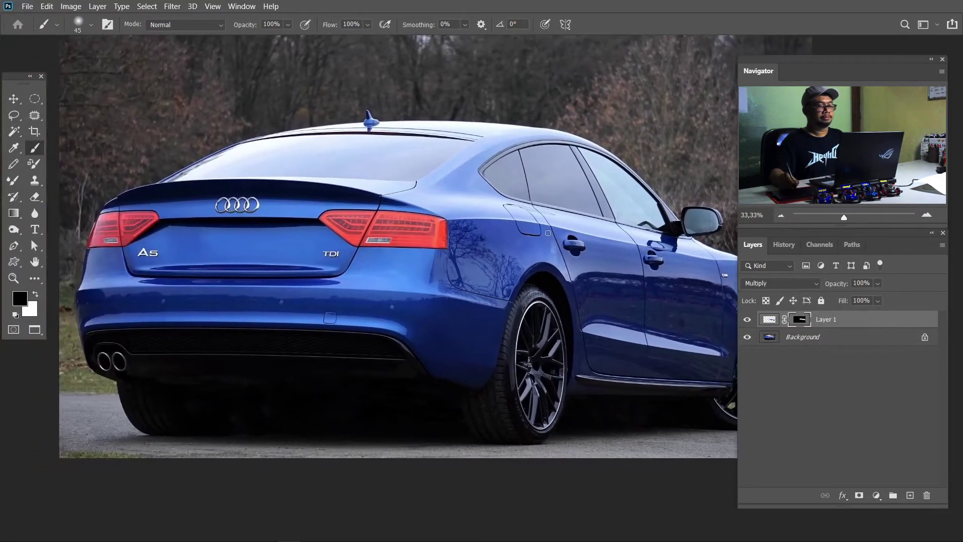
pyautogui.press('v')
pyautogui.press('z')
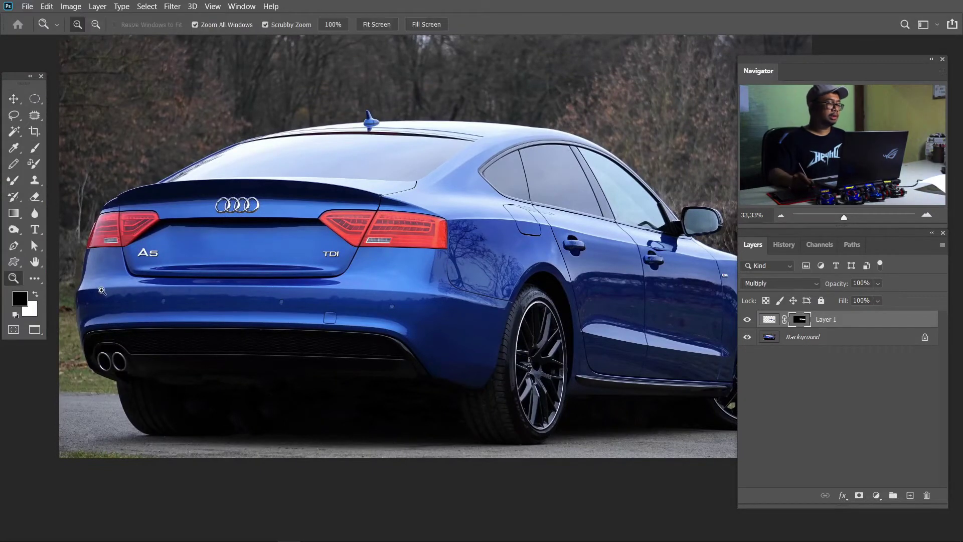
pyautogui.moveTo(100, 288)
pyautogui.mouseDown()
pyautogui.moveTo(188, 308)
pyautogui.moveTo(368, 283)
pyautogui.moveTo(356, 268)
pyautogui.mouseUp()
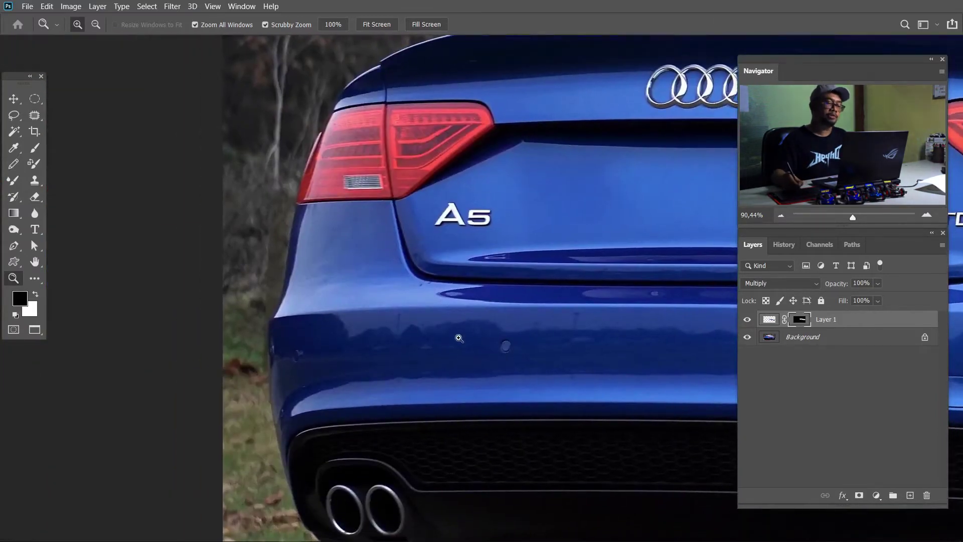
pyautogui.doubleClick(466, 271)
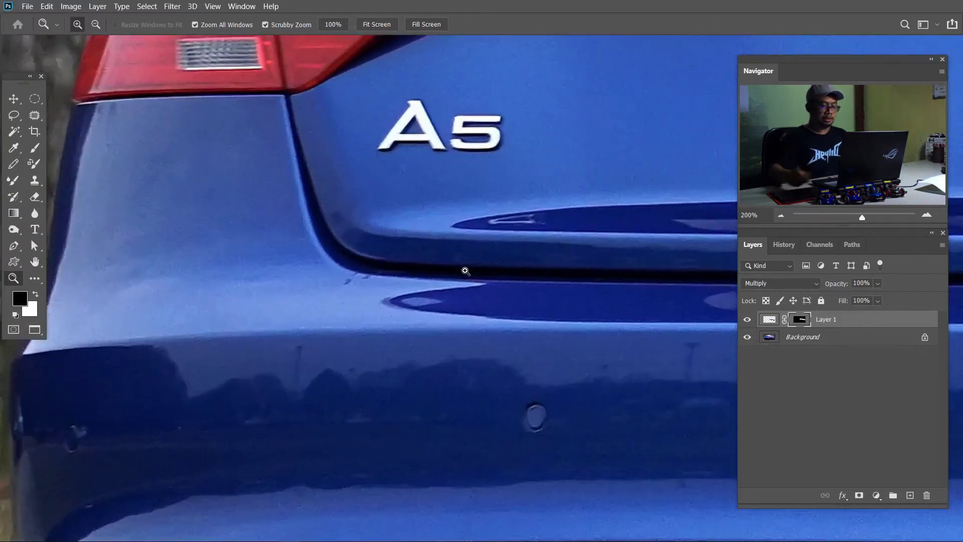
# - Start a Pen path on the Background at the bumper corner
pyautogui.press('p')
pyautogui.click(802, 337)
pyautogui.moveTo(319, 327); pyautogui.dragTo(520, 329)
pyautogui.click(219, 355)
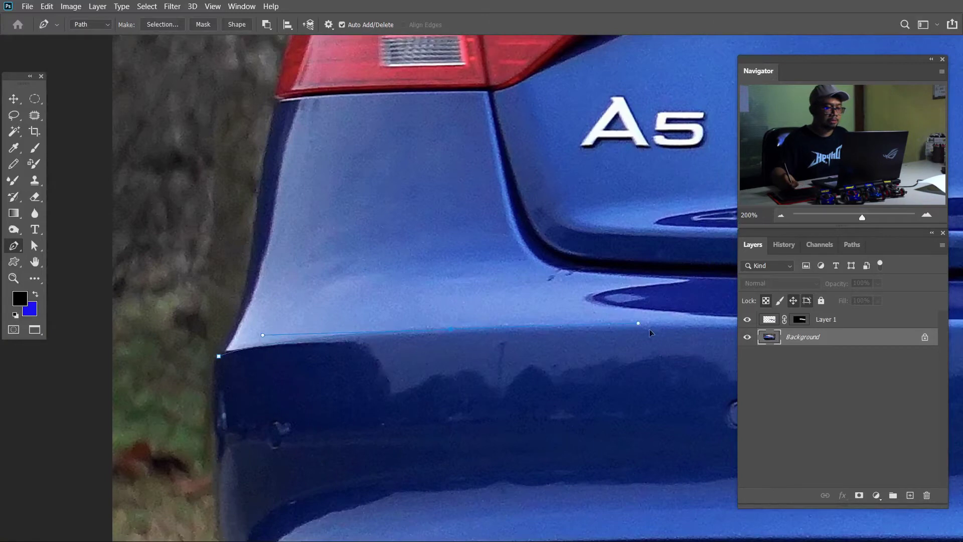
# - Add Pen anchors along the rear bumper crease, panning toward the rear wheel arch
pyautogui.moveTo(637, 326); pyautogui.dragTo(487, 300)
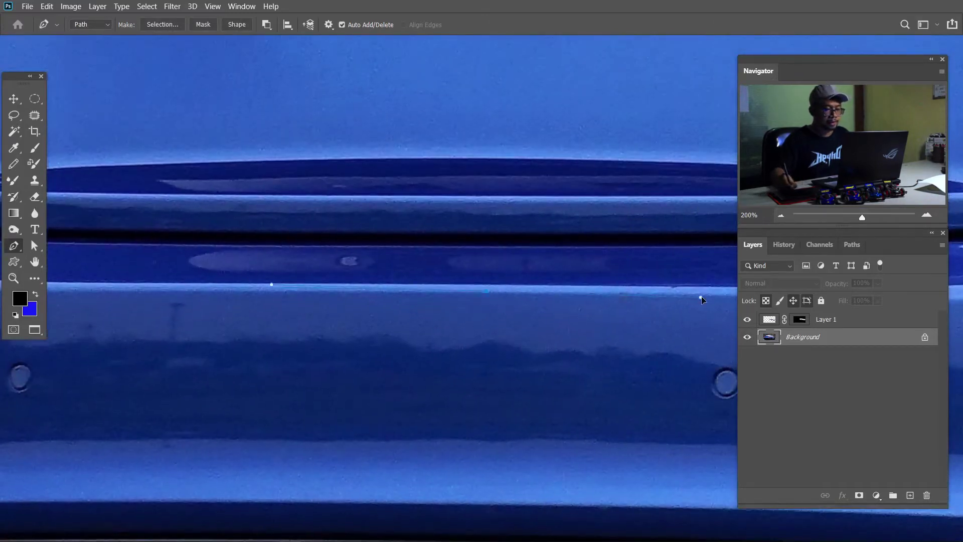
pyautogui.click(705, 296)
pyautogui.moveTo(699, 308); pyautogui.dragTo(344, 306)
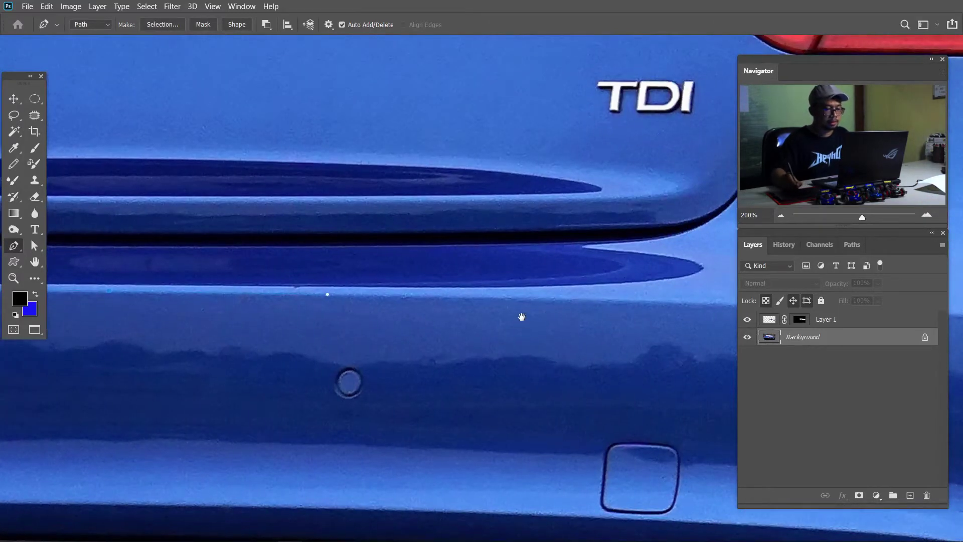
pyautogui.moveTo(521, 316); pyautogui.dragTo(310, 320)
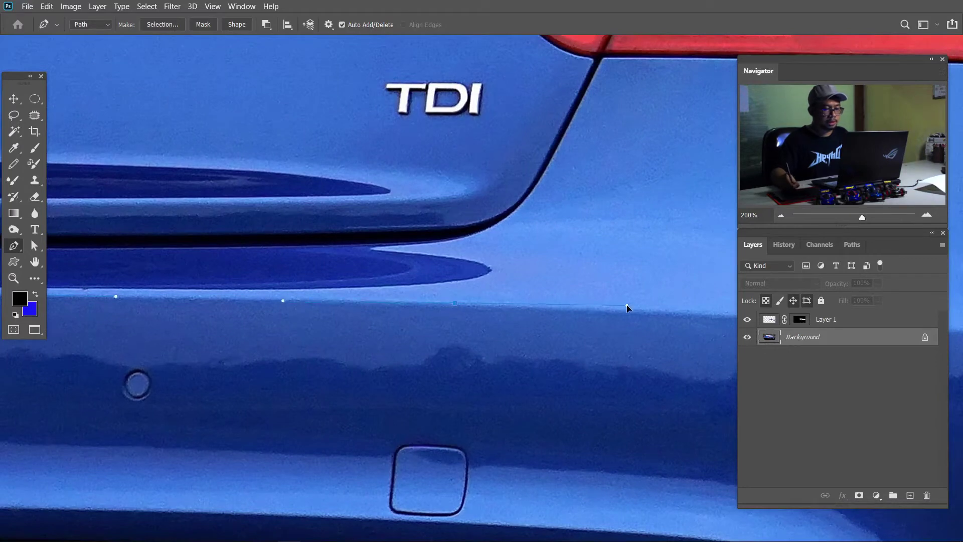
pyautogui.moveTo(627, 312); pyautogui.dragTo(394, 308)
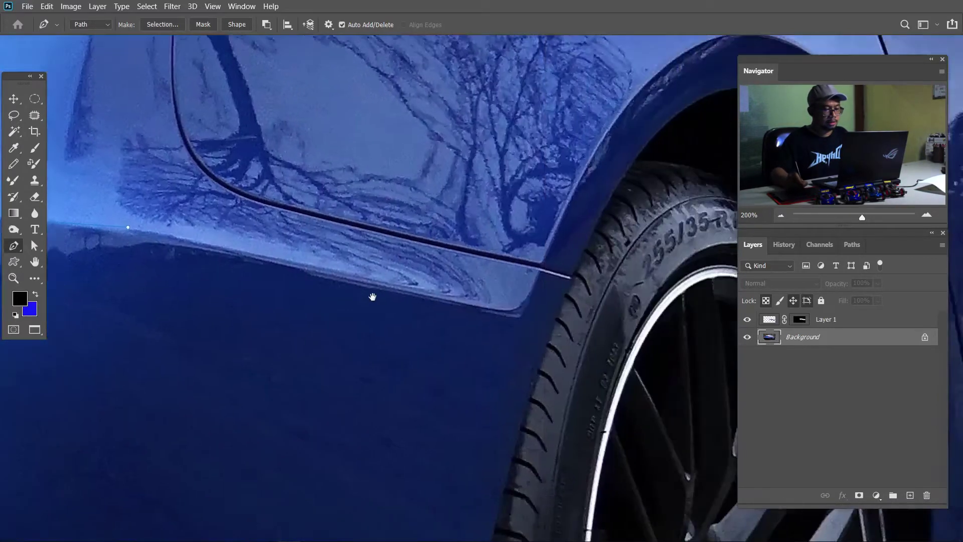
pyautogui.moveTo(494, 319); pyautogui.dragTo(344, 281)
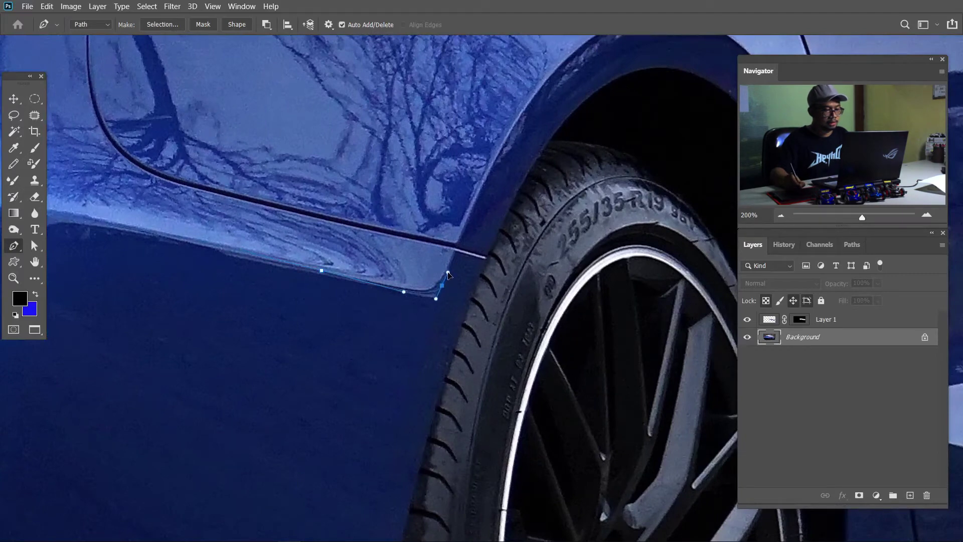
pyautogui.moveTo(448, 275); pyautogui.dragTo(408, 335)
# - Pan back to the left bumper edge and place anchors down its lower corner
pyautogui.moveTo(550, 100)
pyautogui.mouseDown()
pyautogui.moveTo(429, 288)
pyautogui.moveTo(521, 220)
pyautogui.mouseUp()
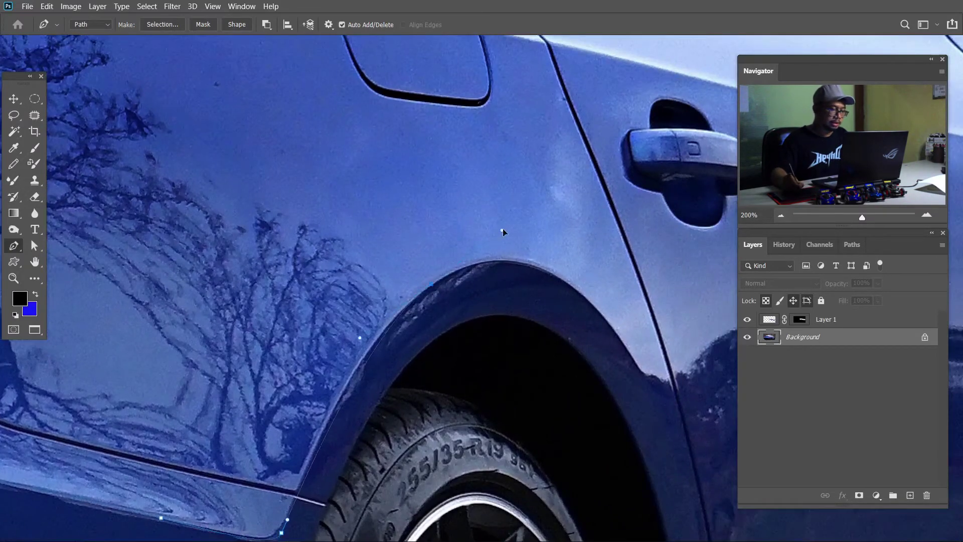
pyautogui.moveTo(373, 280); pyautogui.dragTo(559, 301)
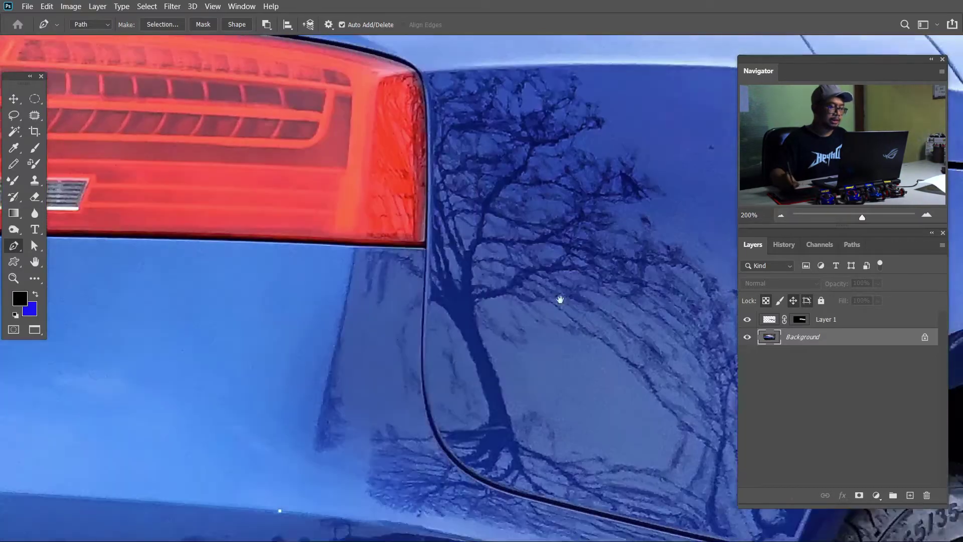
pyautogui.moveTo(241, 306)
pyautogui.mouseDown()
pyautogui.moveTo(554, 301)
pyautogui.moveTo(555, 351)
pyautogui.moveTo(555, 321)
pyautogui.mouseUp()
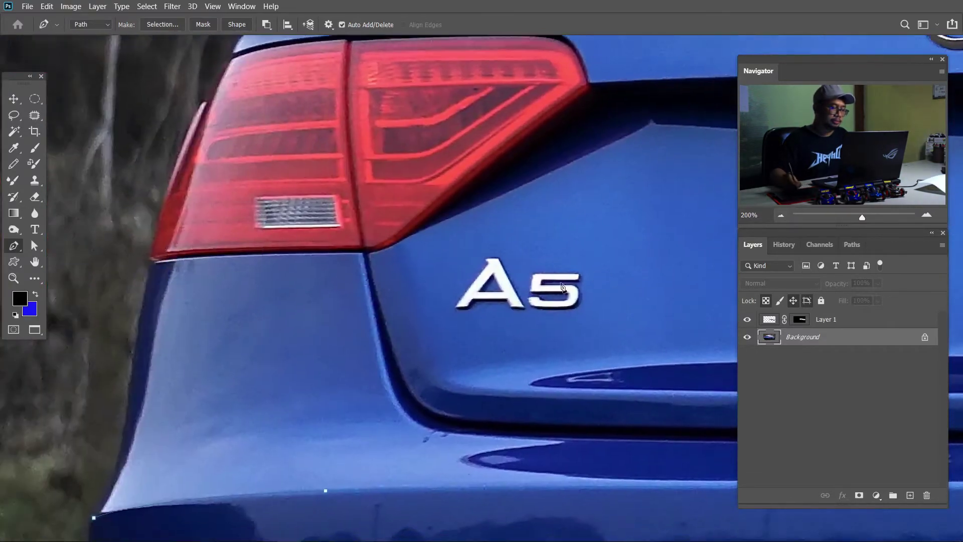
pyautogui.click(127, 405)
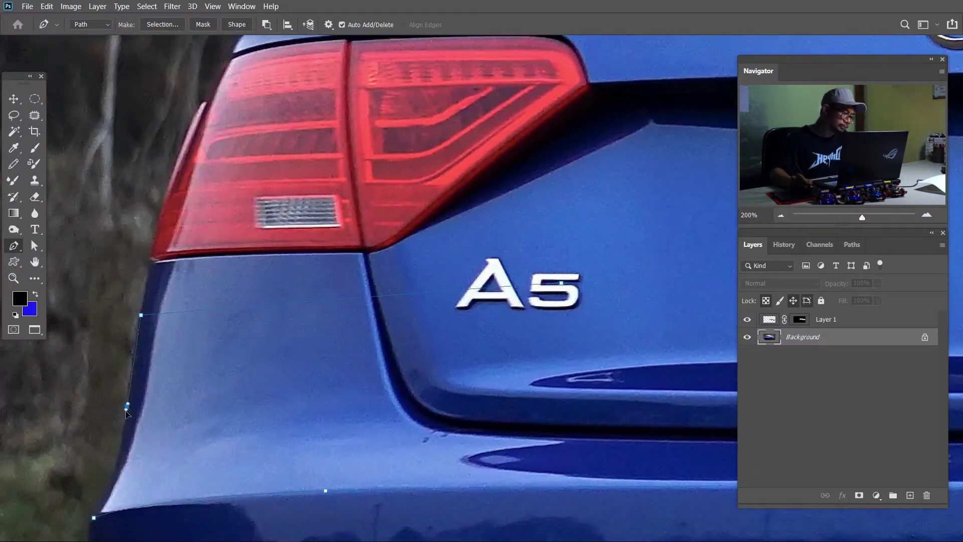
pyautogui.moveTo(104, 522); pyautogui.dragTo(146, 386)
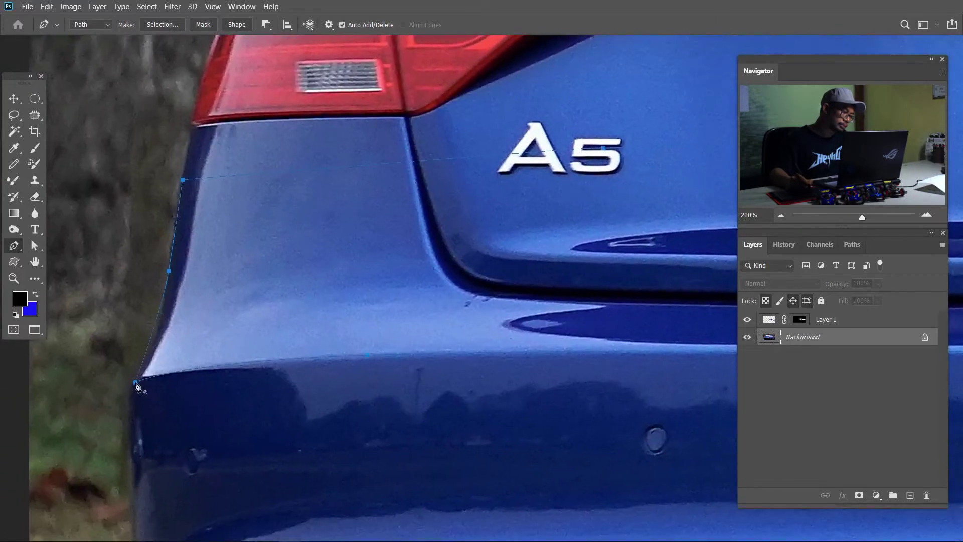
pyautogui.click(136, 383)
# - Load the bumper path as a selection and feather it by 1,5 pixels
pyautogui.hotkey('ctrl', 'Return')
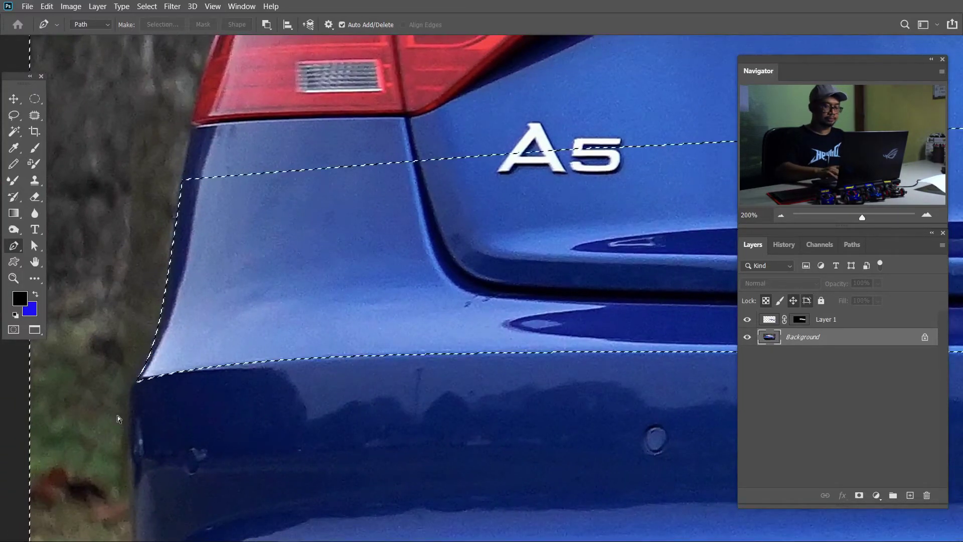
pyautogui.hotkey('ctrl', '-')
pyautogui.hotkey('ctrl', '-')
pyautogui.hotkey('ctrl', '-')
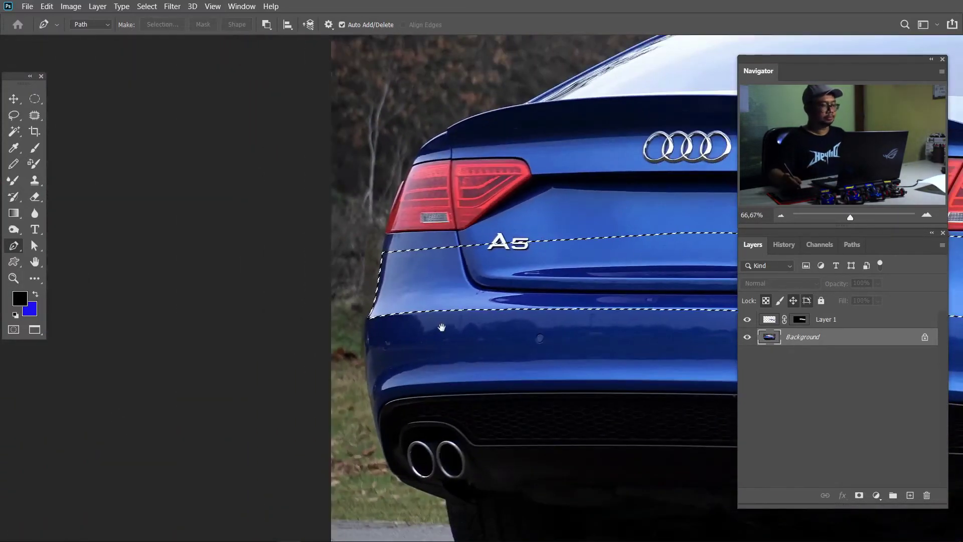
pyautogui.hscroll(10, 262, 330)
pyautogui.press('m')
pyautogui.rightClick(433, 270)
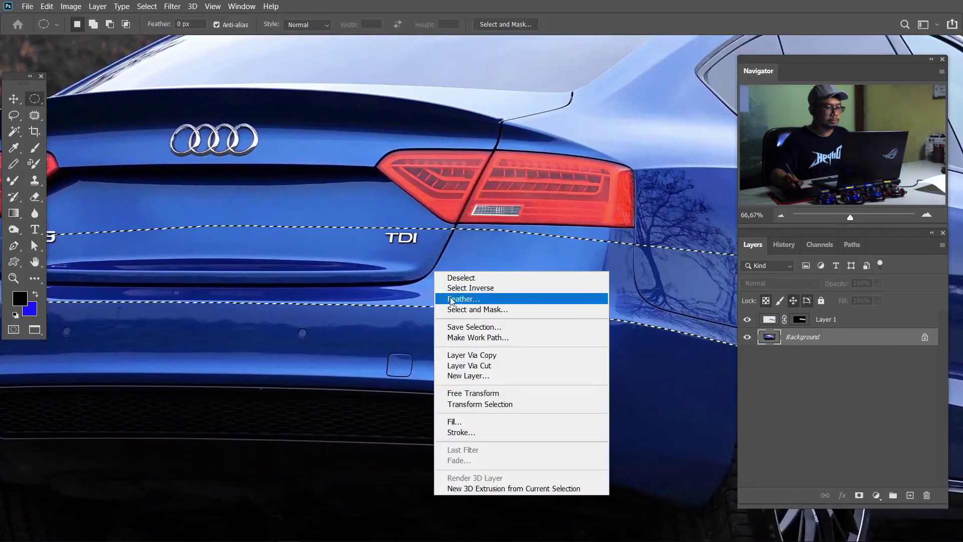
pyautogui.click(454, 300)
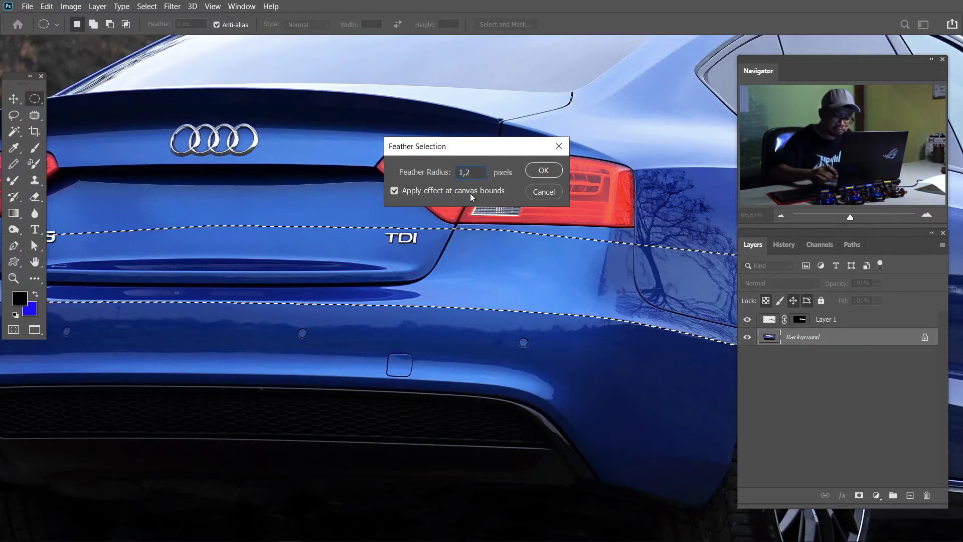
pyautogui.press('BackSpace')
pyautogui.write('5')
pyautogui.click(543, 171)
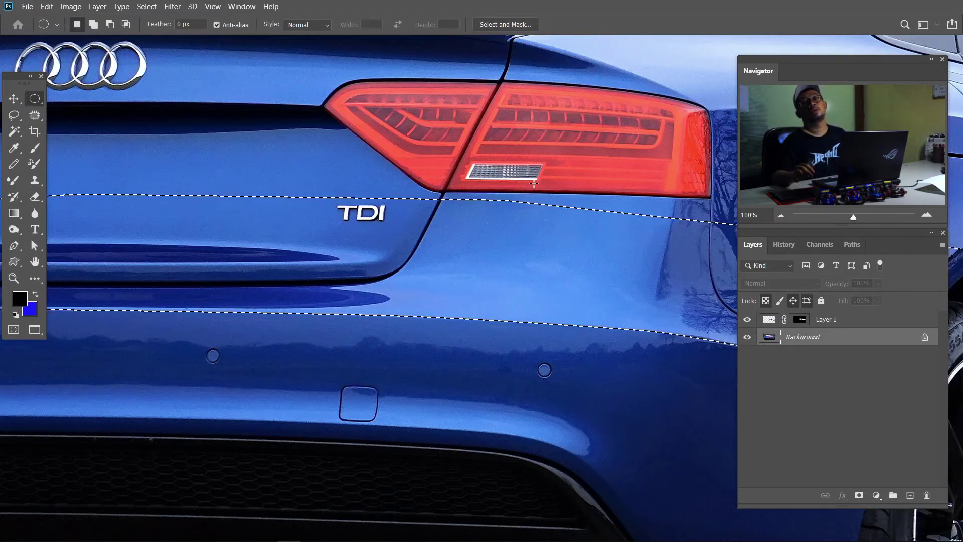
# - Reconfirm the 1,5-pixel feather and copy the selection onto a new Layer 2
pyautogui.rightClick(541, 263)
pyautogui.click(575, 290)
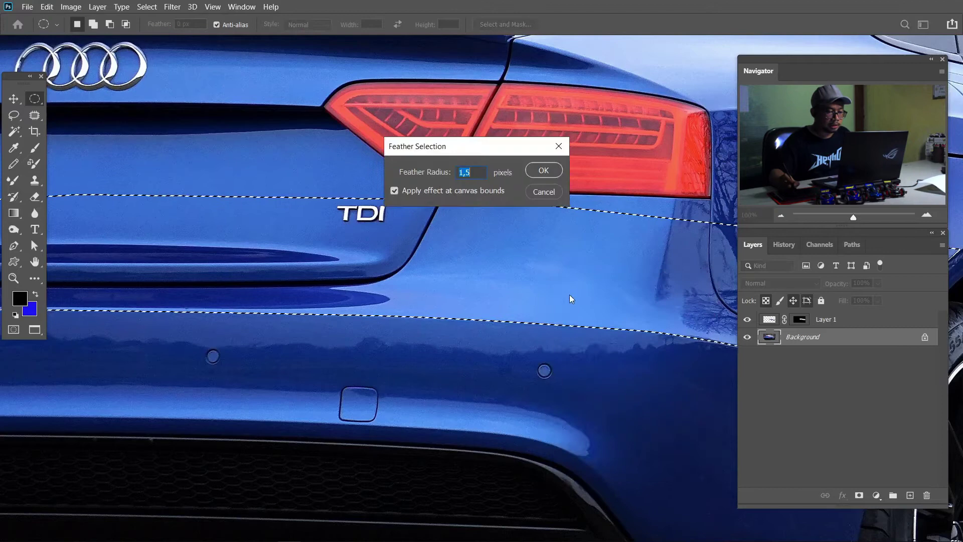
pyautogui.click(544, 170)
pyautogui.rightClick(573, 278)
pyautogui.click(629, 363)
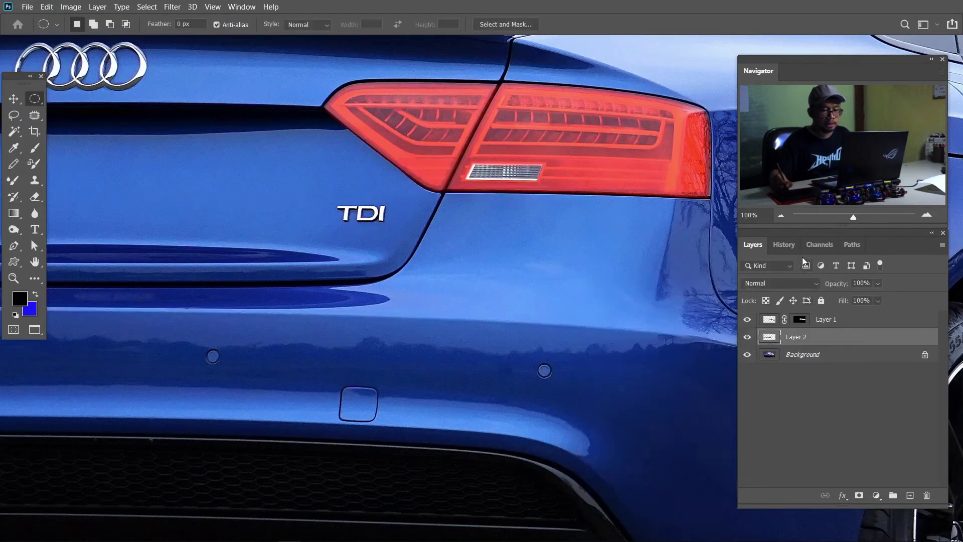
# - Set Layer 2's blend mode to Screen
pyautogui.click(781, 283)
pyautogui.click(780, 333)
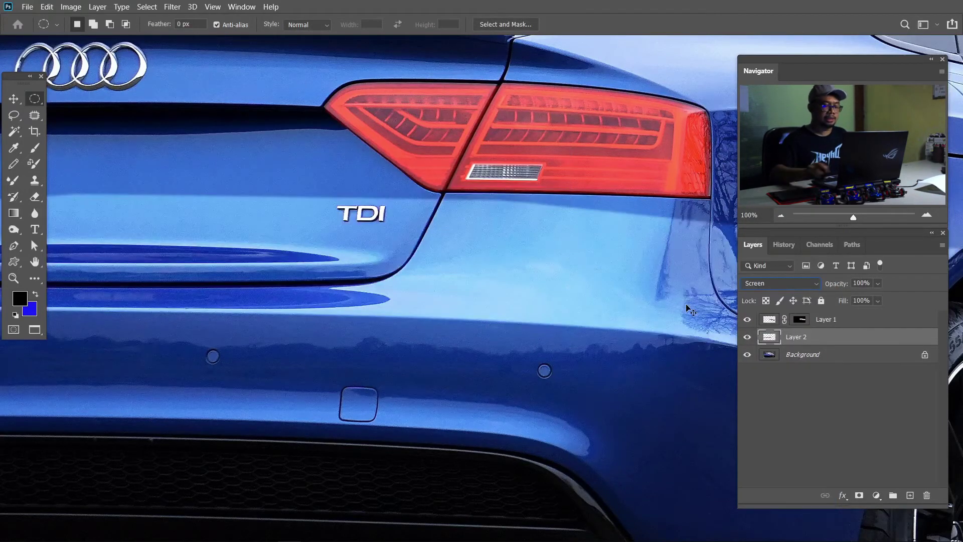
pyautogui.scroll(-1, 632, 278)
pyautogui.scroll(-1, 633, 278)
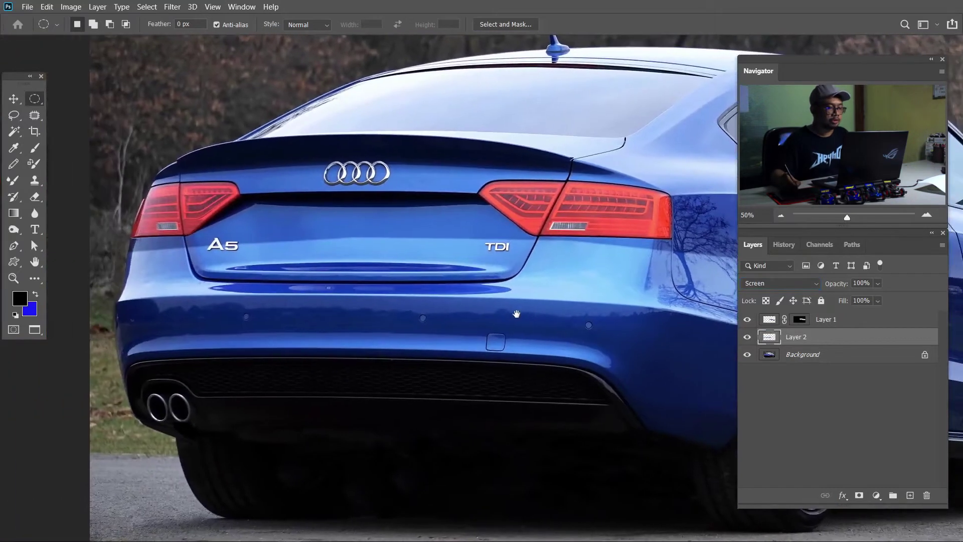
pyautogui.moveTo(516, 314); pyautogui.dragTo(519, 314)
# - Add a black-inverted mask to Layer 2 and ready a 300 px white brush
pyautogui.click(860, 495)
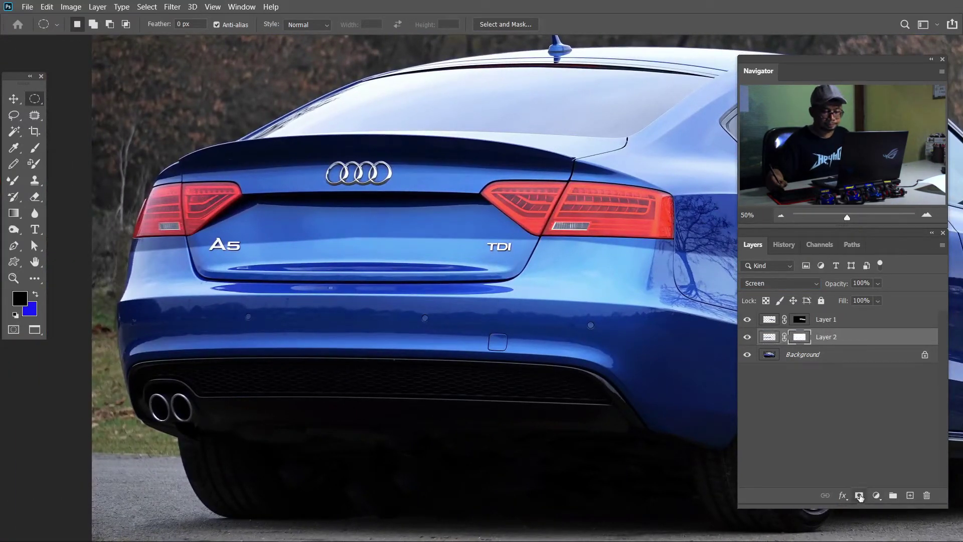
pyautogui.press('x')
pyautogui.hotkey('ctrl', 'i')
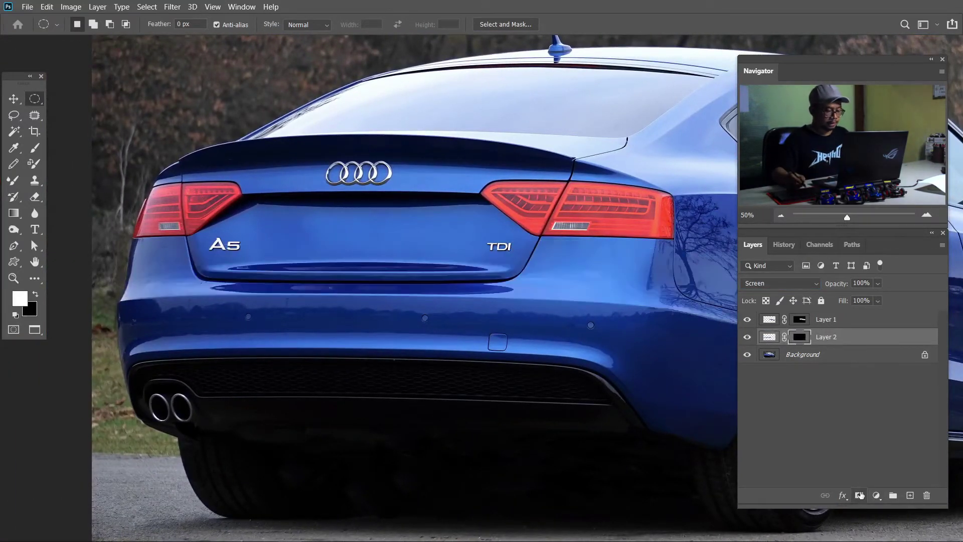
pyautogui.press('b')
pyautogui.press(']')
pyautogui.press(']')
pyautogui.press(']')
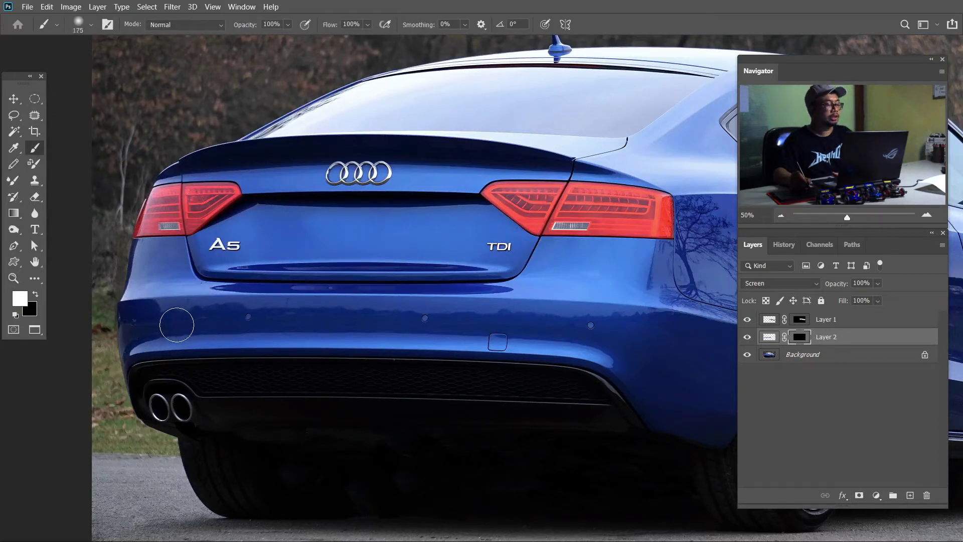
pyautogui.press(']')
pyautogui.press(']')
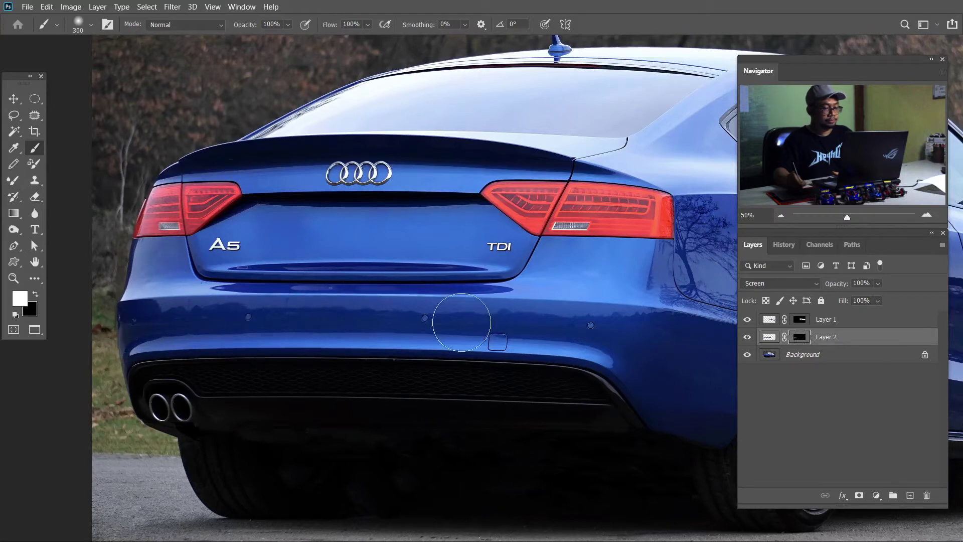
# - Reframe the view on the car's rear and switch the brush colour to black
pyautogui.moveTo(665, 366); pyautogui.dragTo(580, 364)
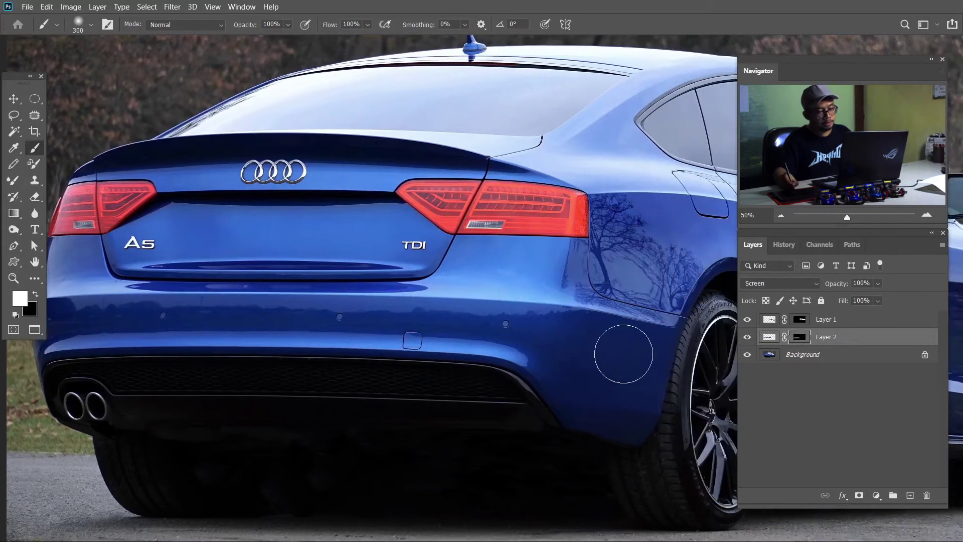
pyautogui.moveTo(330, 348); pyautogui.dragTo(373, 345)
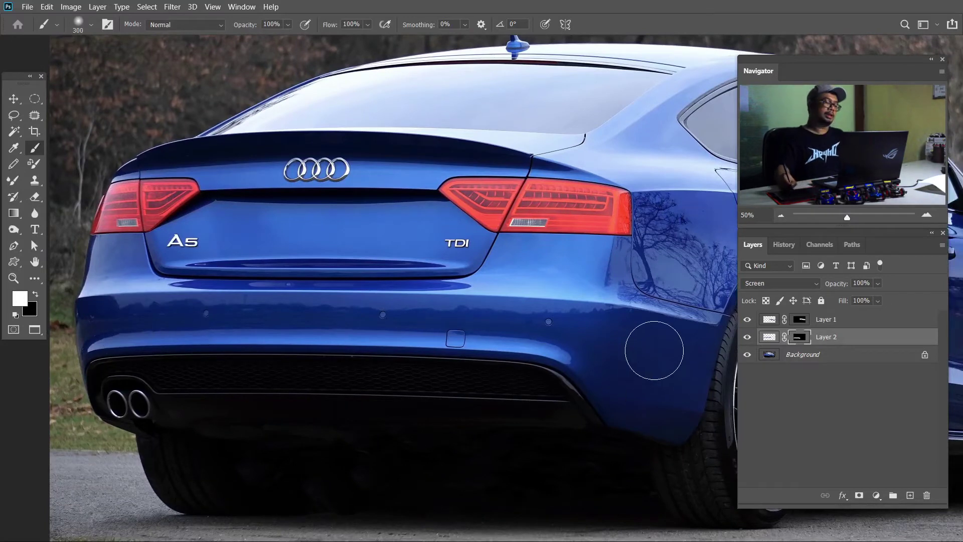
pyautogui.hotkey('ctrl', '-')
pyautogui.hotkey('ctrl', '-')
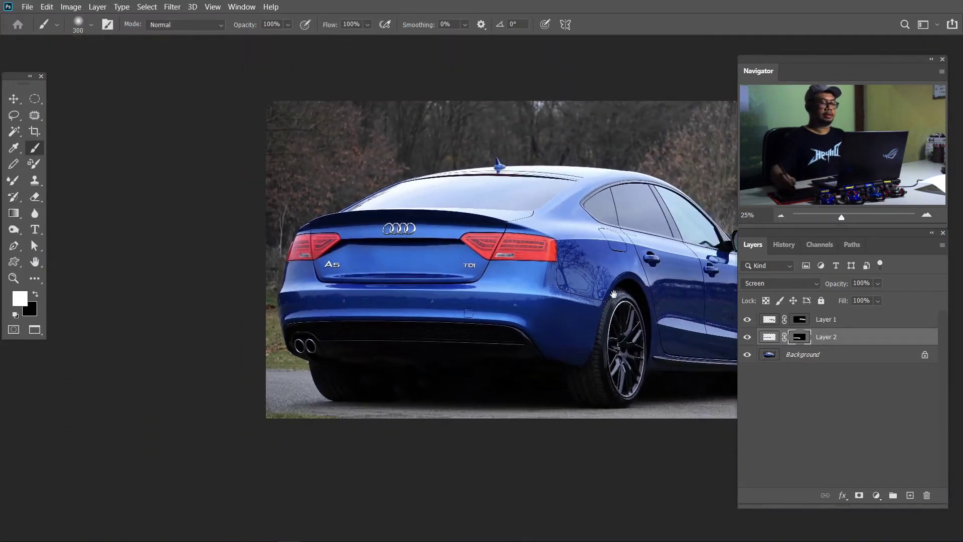
pyautogui.press('x')
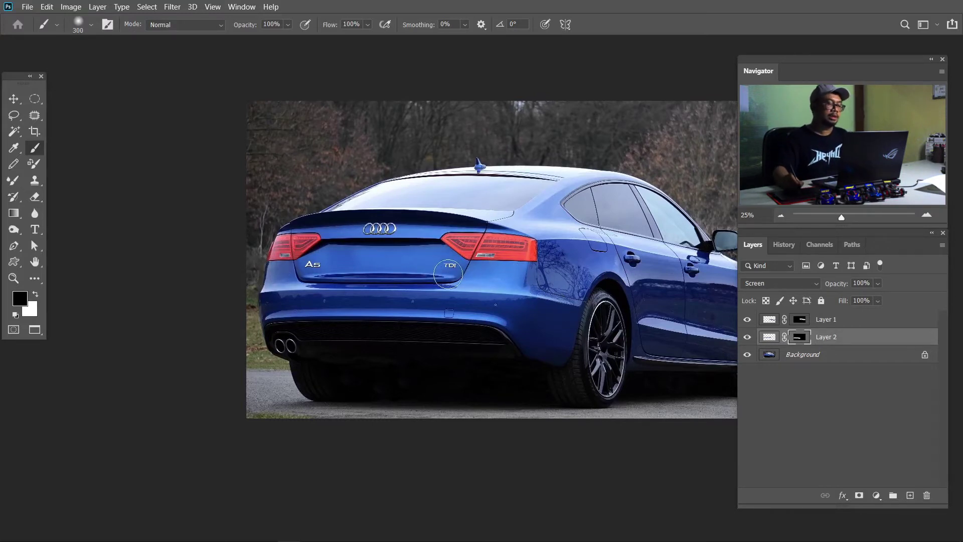
pyautogui.hotkey('ctrl', '+')
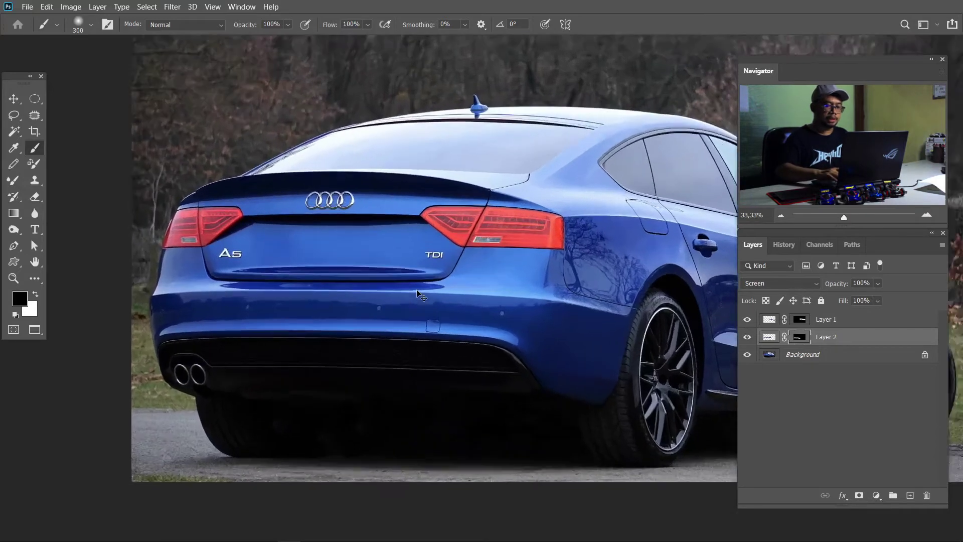
pyautogui.hotkey('ctrl', '+')
pyautogui.hotkey('ctrl', '+')
pyautogui.click(911, 496)
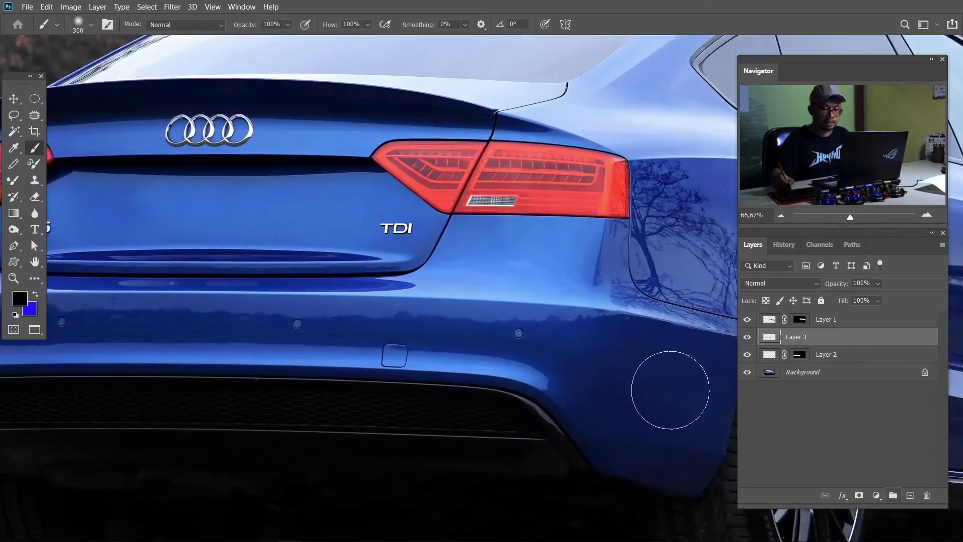
pyautogui.press('[')
pyautogui.press('[')
pyautogui.press('[')
pyautogui.press('[')
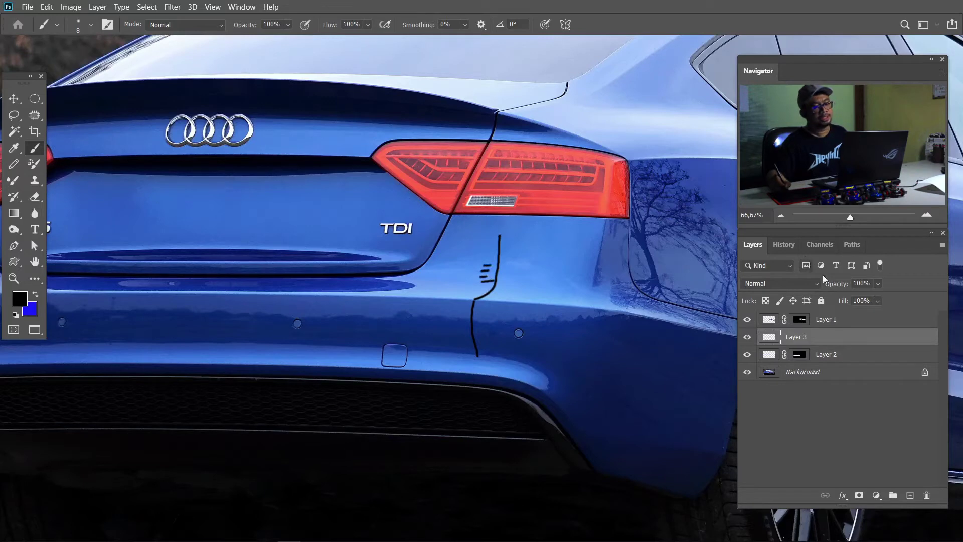
pyautogui.moveTo(901, 343); pyautogui.dragTo(926, 495)
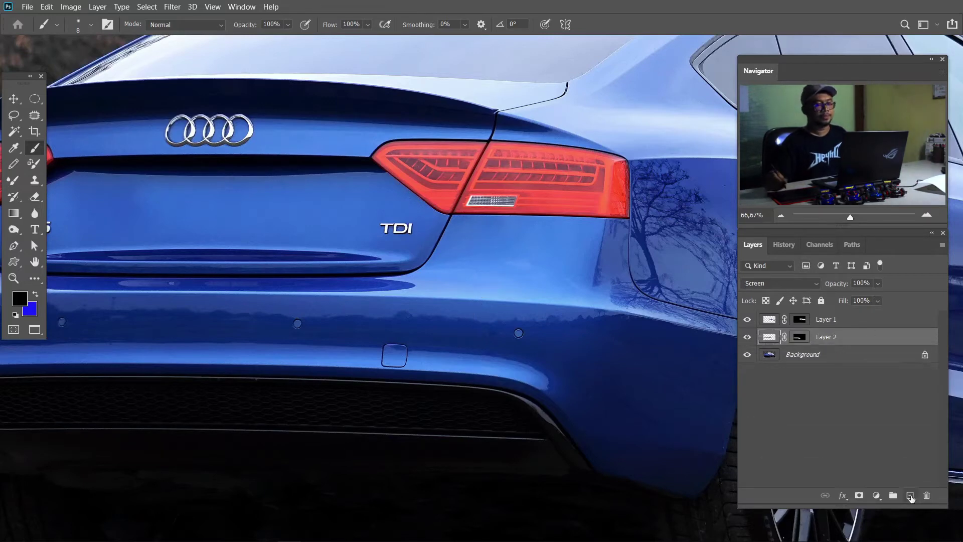
# - Toggle Layer 2's visibility to compare the Screen brightening, then zoom into the rear wheel area
pyautogui.hotkey('ctrl', '-')
pyautogui.hotkey('ctrl', '-')
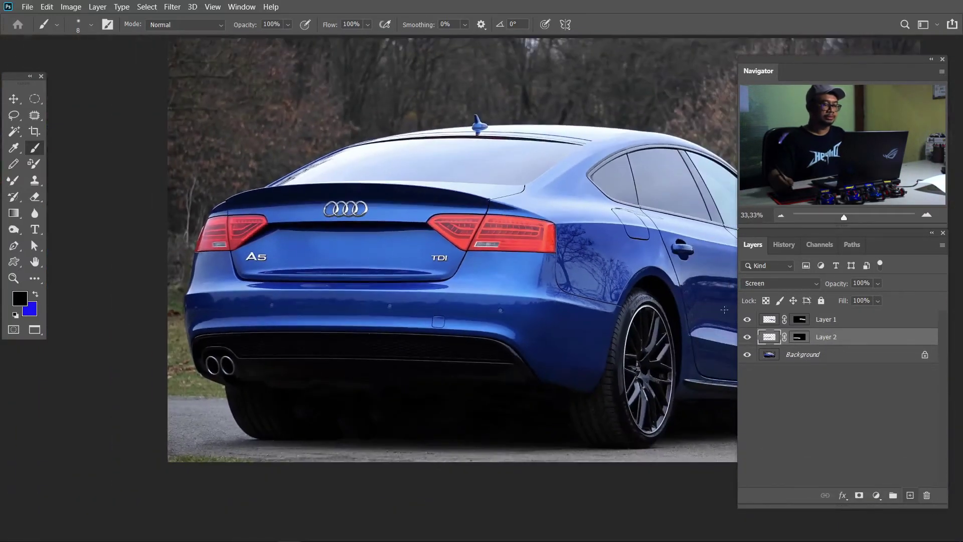
pyautogui.click(747, 339)
pyautogui.click(748, 340)
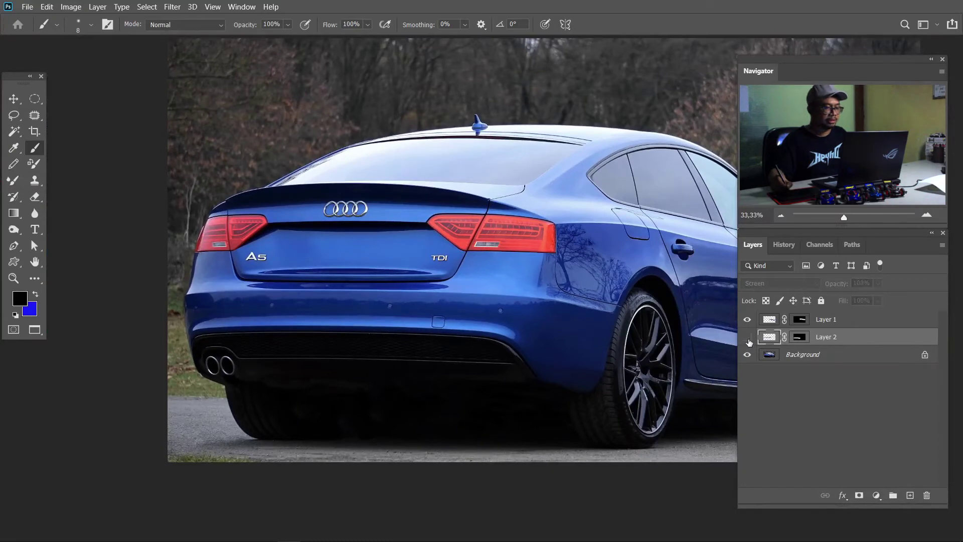
pyautogui.click(748, 339)
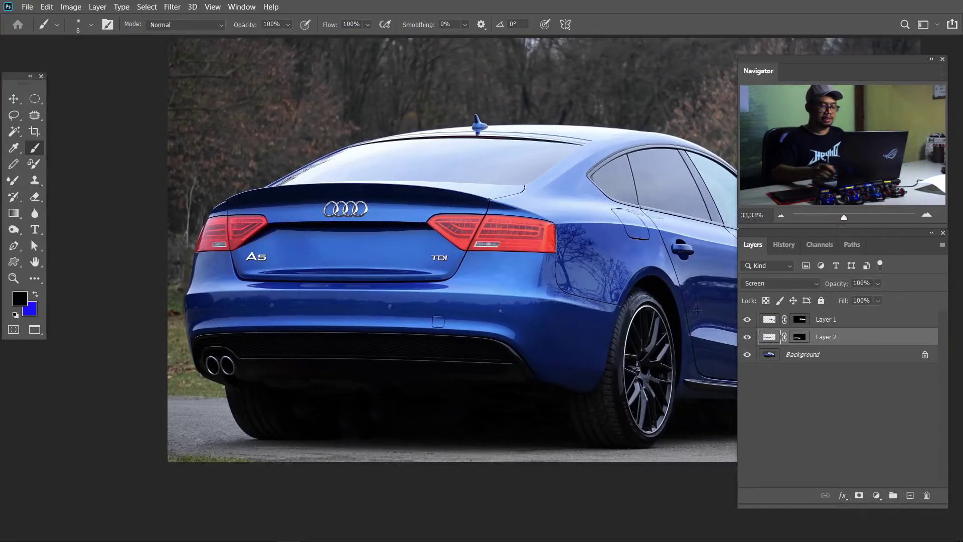
pyautogui.hotkey('ctrl', '+')
pyautogui.hotkey('ctrl', '-')
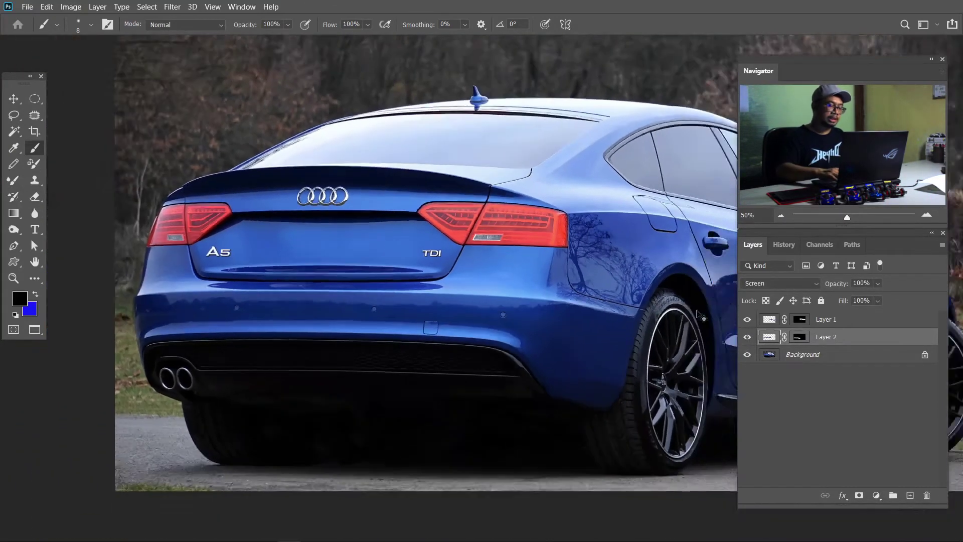
pyautogui.moveTo(618, 357)
pyautogui.mouseDown()
pyautogui.moveTo(536, 312)
pyautogui.moveTo(549, 364)
pyautogui.mouseUp()
pyautogui.press('z')
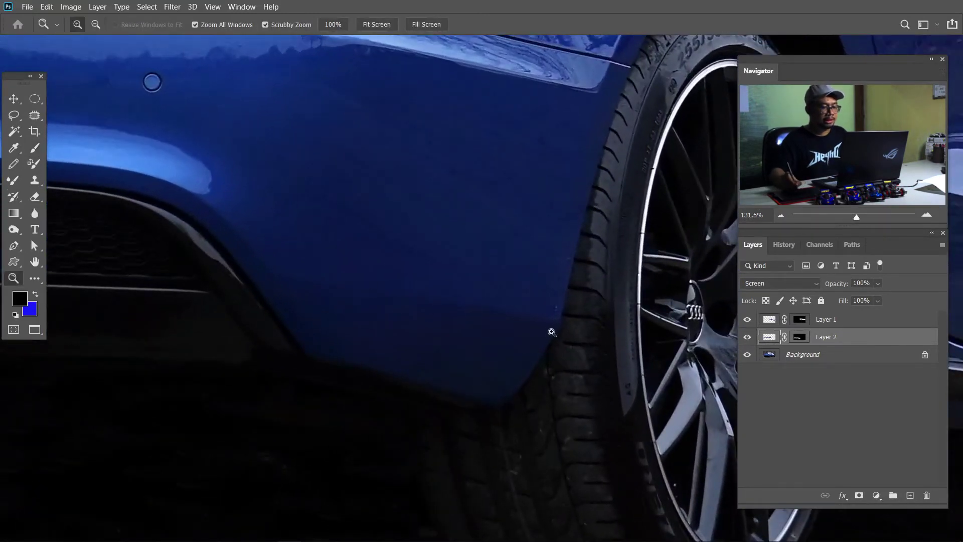
# - On the Background layer, start a Pen path at the bumper's lower edge
pyautogui.click(812, 354)
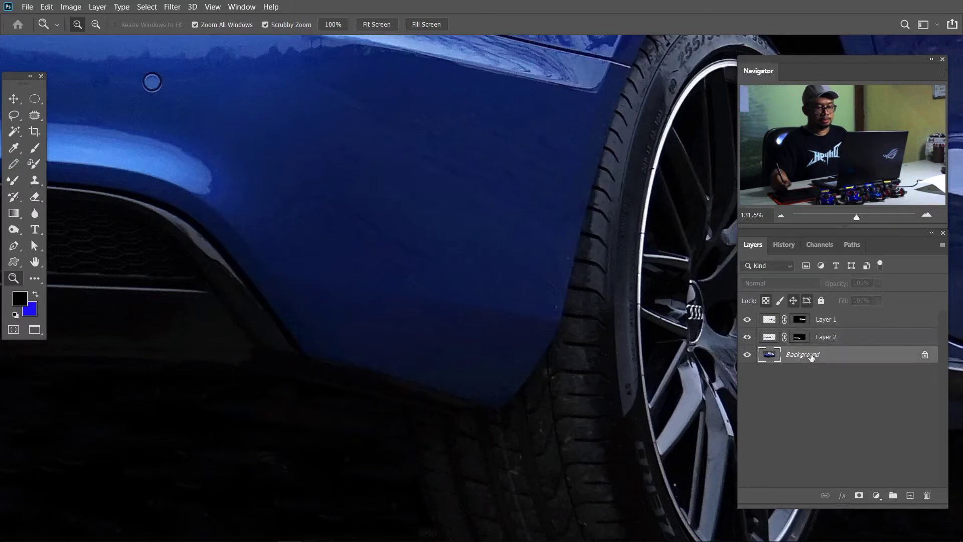
pyautogui.press('p')
pyautogui.click(283, 279)
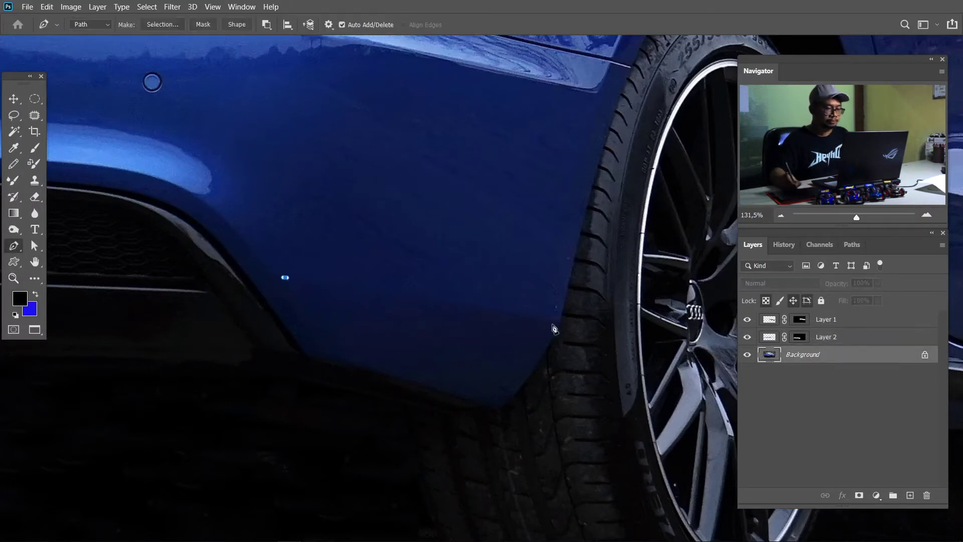
pyautogui.click(552, 322)
pyautogui.moveTo(592, 197); pyautogui.dragTo(495, 329)
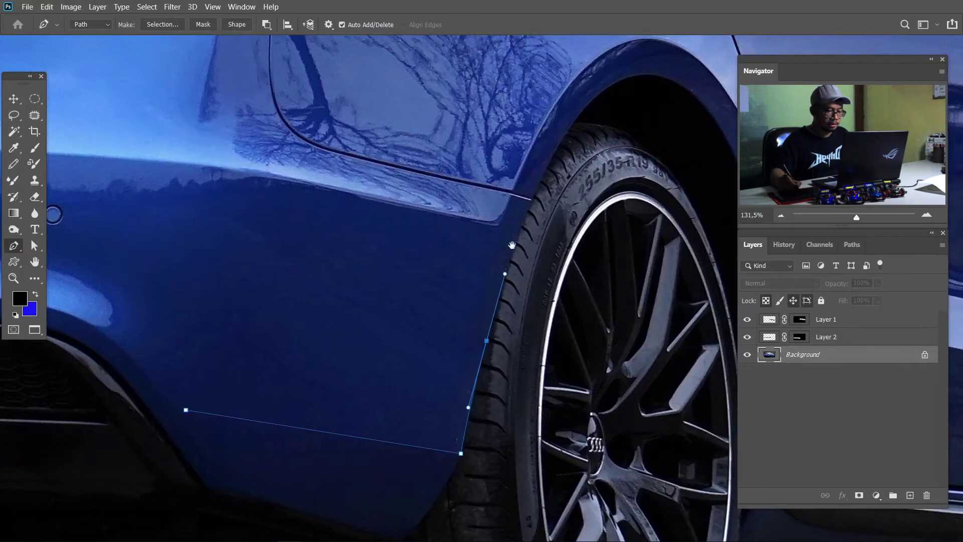
pyautogui.moveTo(565, 140); pyautogui.dragTo(498, 306)
# - Continue the path up the wheel arch and along the bumper edge, then load it as a selection
pyautogui.moveTo(528, 265); pyautogui.dragTo(586, 203)
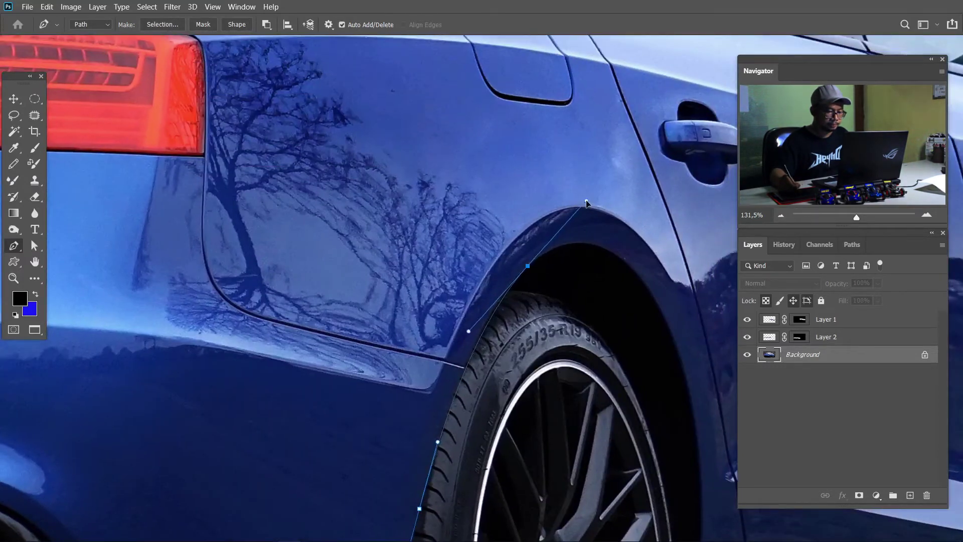
pyautogui.moveTo(235, 282); pyautogui.dragTo(596, 252)
pyautogui.click(271, 227)
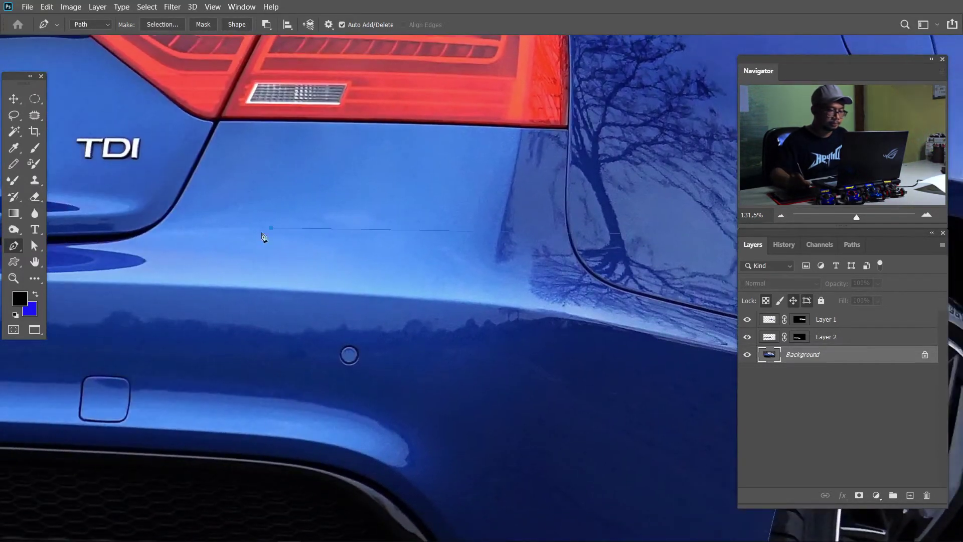
pyautogui.click(195, 432)
pyautogui.scroll(-5, 292, 259)
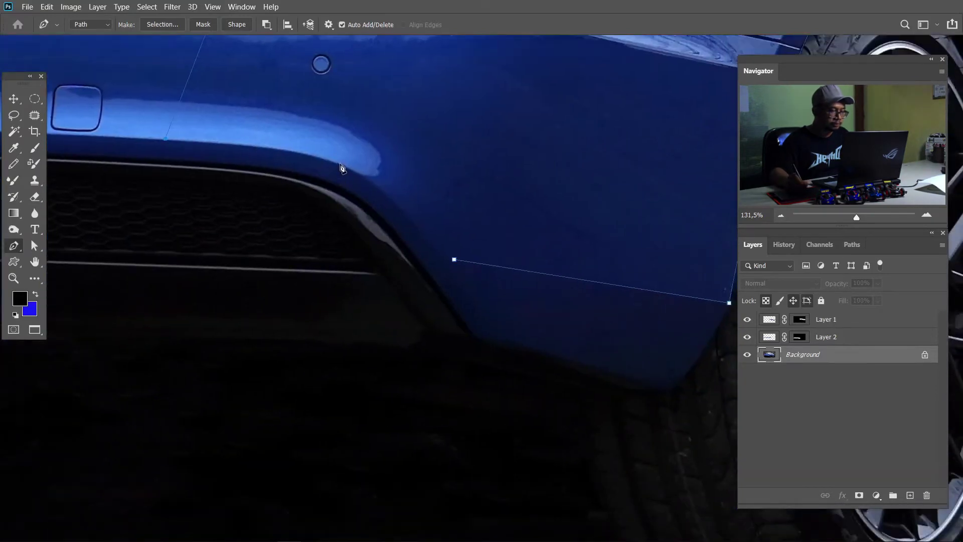
pyautogui.moveTo(340, 163); pyautogui.dragTo(394, 182)
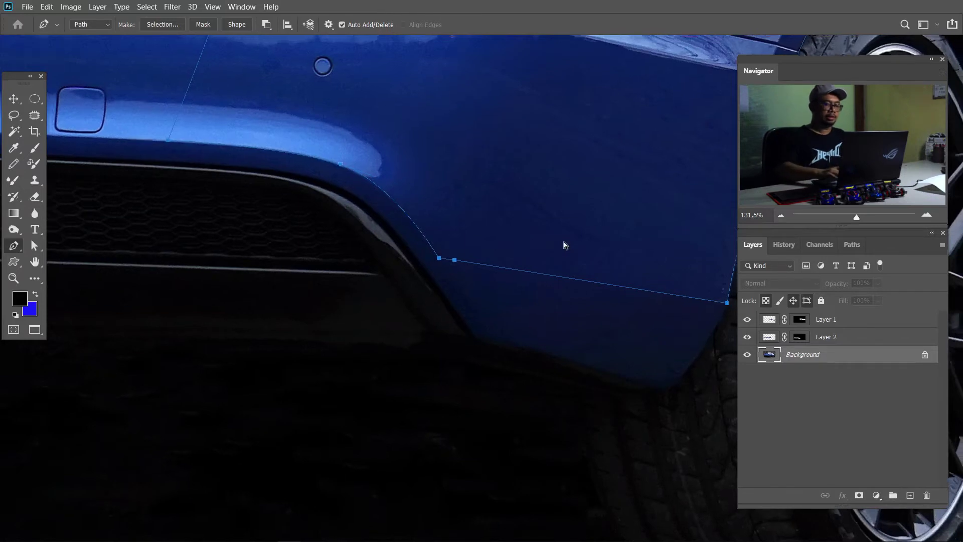
pyautogui.hotkey('ctrl', '1')
pyautogui.hotkey('ctrl', 'Return')
# - Feather the panel selection 1,5 pixels and copy it onto a new Layer 3
pyautogui.press('m')
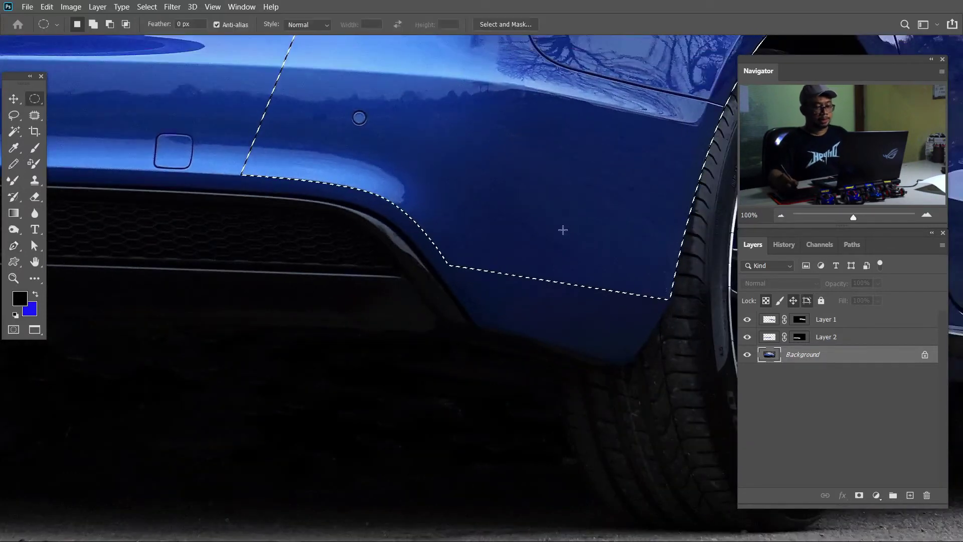
pyautogui.rightClick(582, 224)
pyautogui.click(602, 250)
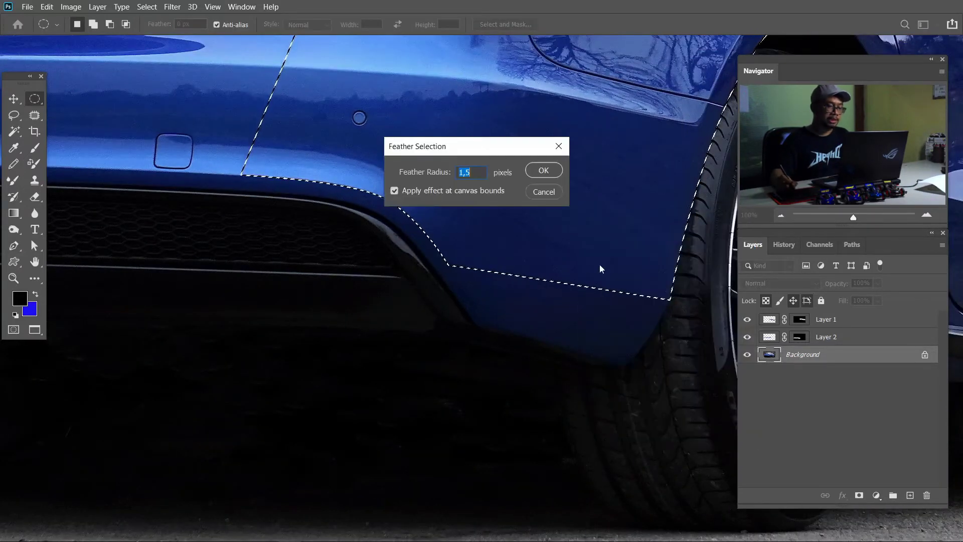
pyautogui.click(544, 170)
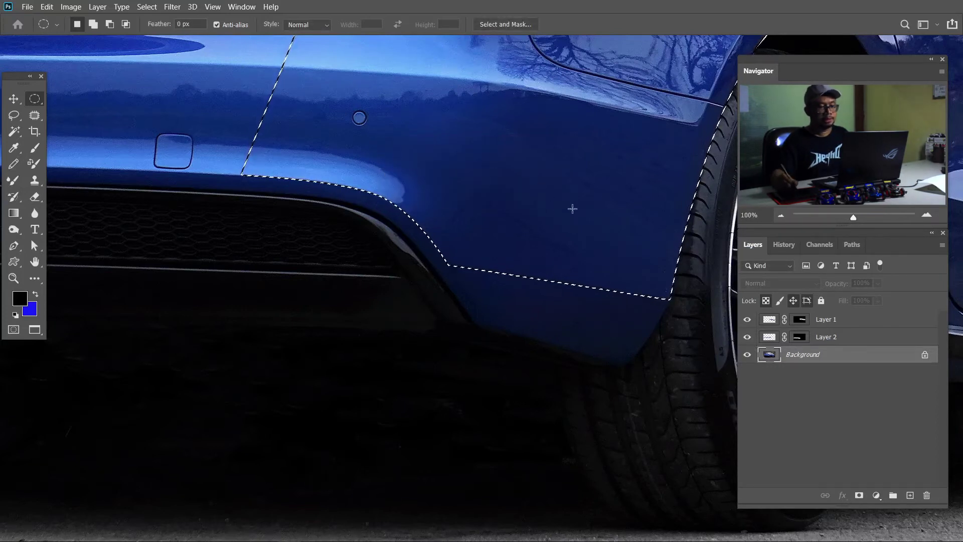
pyautogui.rightClick(577, 206)
pyautogui.click(651, 290)
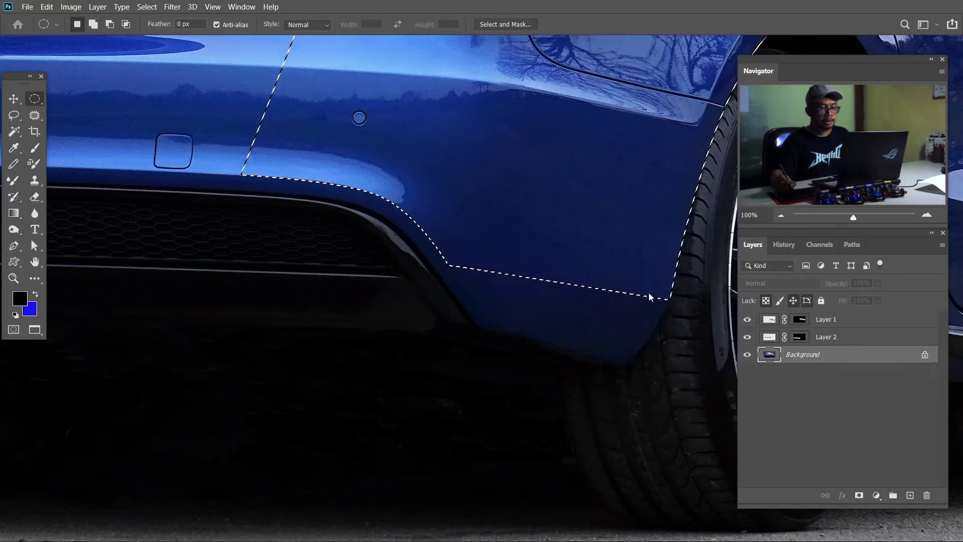
pyautogui.hotkey('ctrl', 'z')
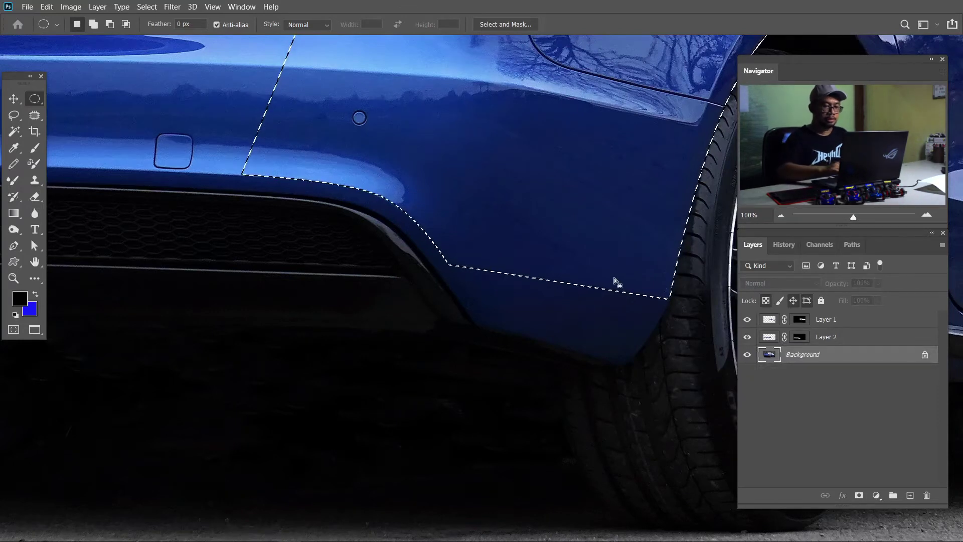
pyautogui.rightClick(559, 248)
pyautogui.click(598, 331)
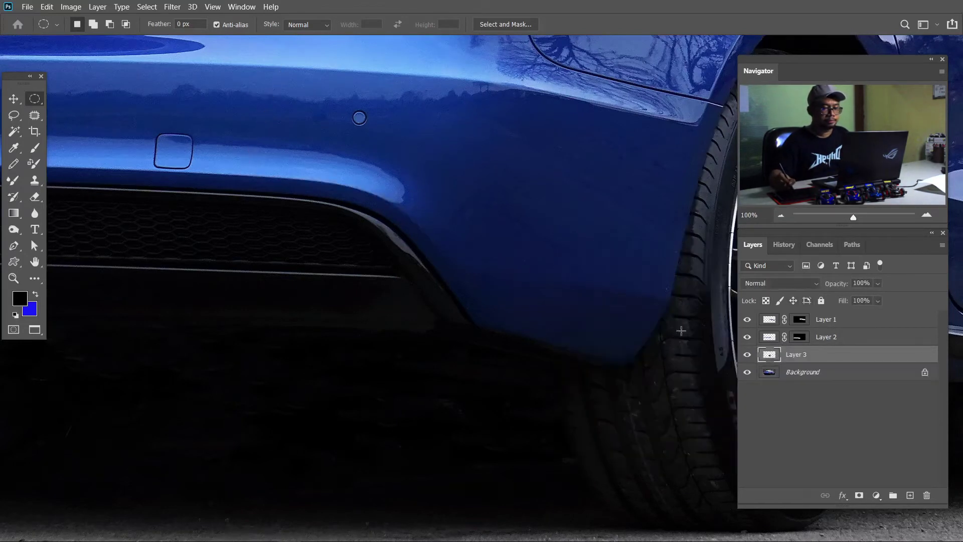
# - Set Layer 3 to Screen and give it a black layer mask
pyautogui.click(785, 285)
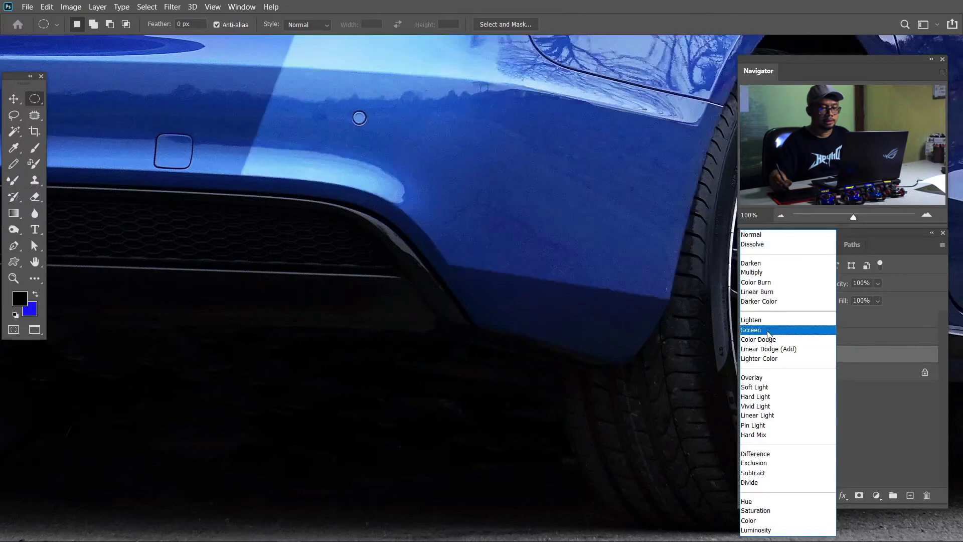
pyautogui.click(767, 329)
pyautogui.click(860, 496)
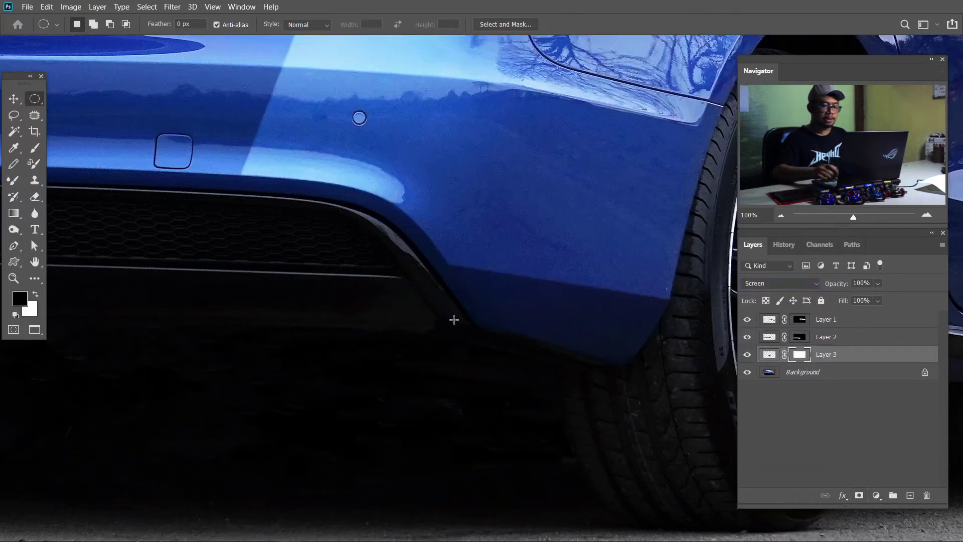
pyautogui.press('x')
pyautogui.hotkey('ctrl', 'i')
pyautogui.hscroll(5, 510, 301)
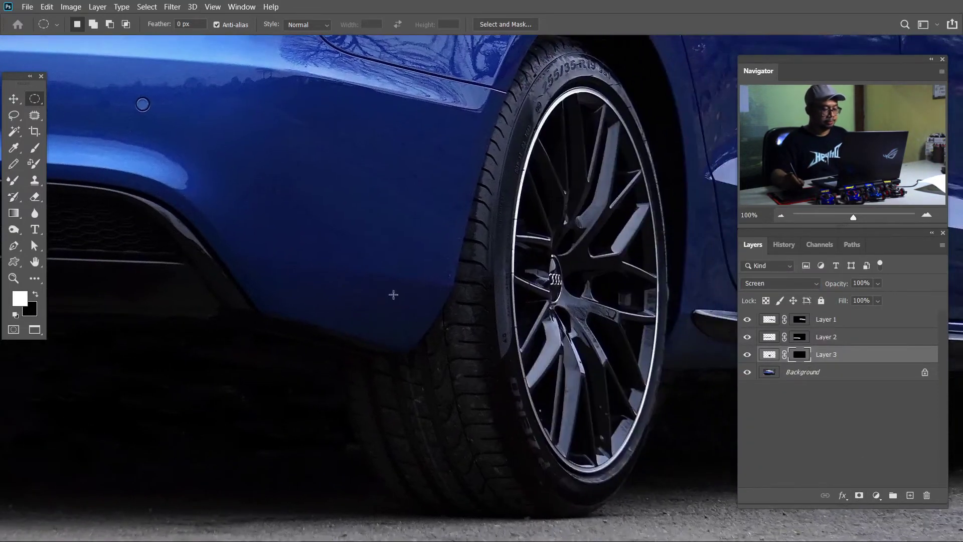
# - Paint white with a 600 px brush on Layer 3's mask over the panel above the wheel
pyautogui.press('b')
pyautogui.press(']')
pyautogui.press(']')
pyautogui.press(']')
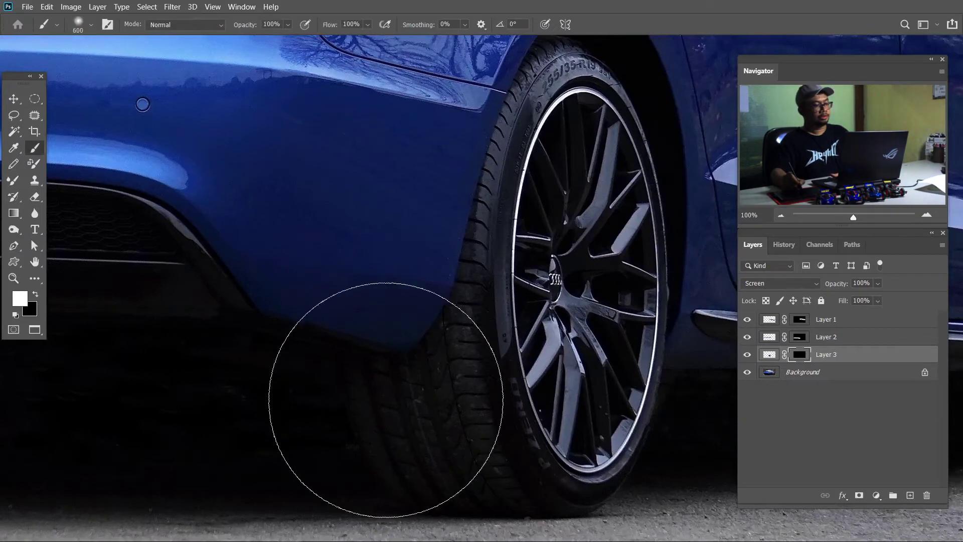
pyautogui.moveTo(569, 285); pyautogui.dragTo(491, 415)
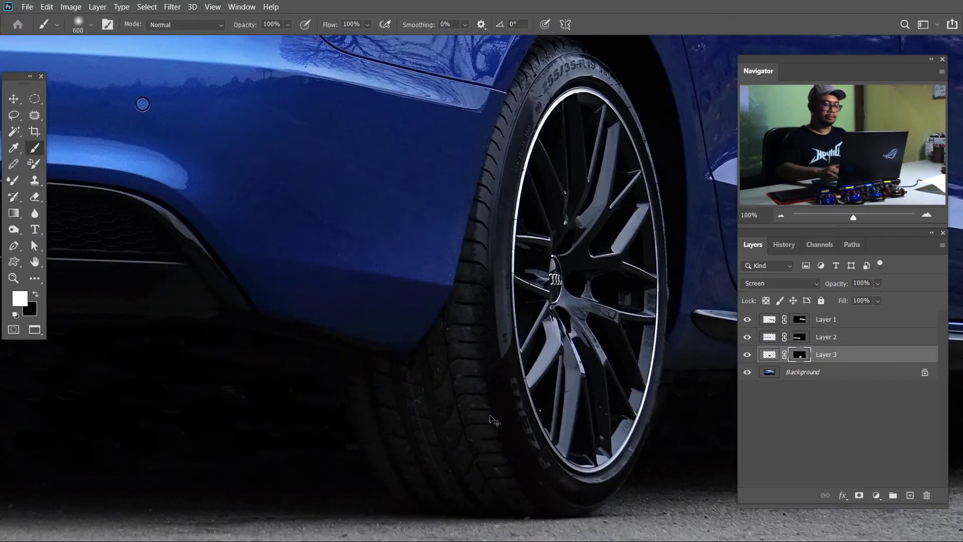
pyautogui.hotkey('ctrl', '-')
pyautogui.hotkey('ctrl', '-')
pyautogui.hotkey('ctrl', '-')
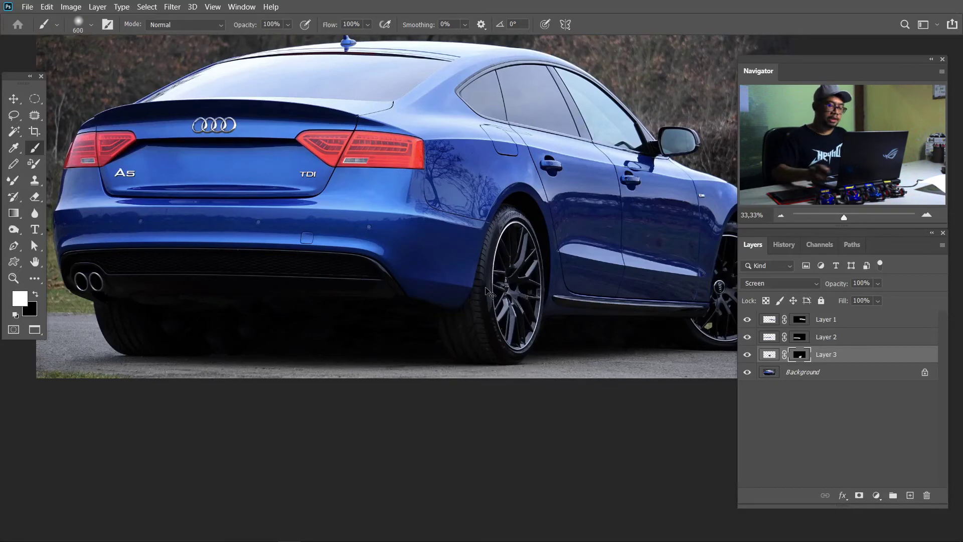
pyautogui.scroll(-1, 488, 291)
pyautogui.scroll(-1, 488, 291)
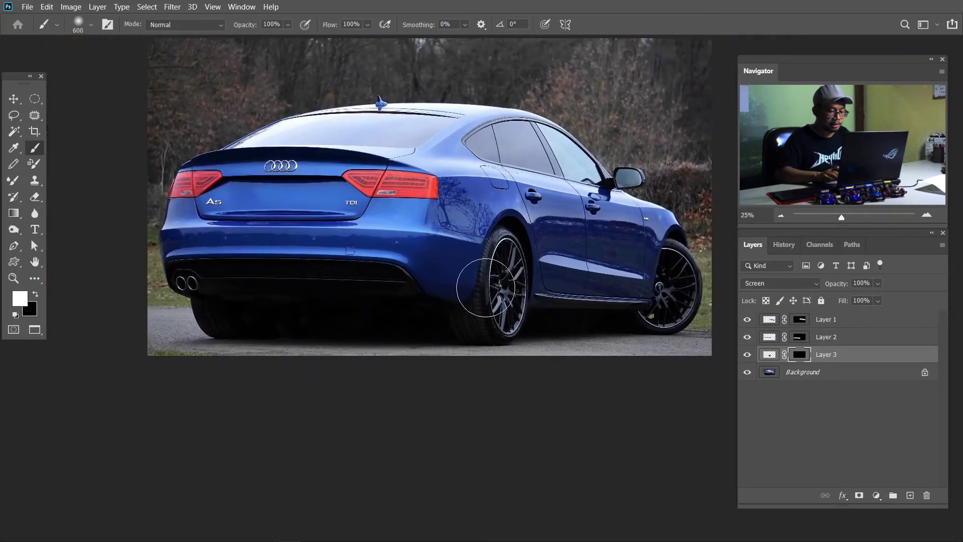
pyautogui.scroll(2, 488, 291)
pyautogui.scroll(2, 488, 291)
pyautogui.scroll(1, 487, 289)
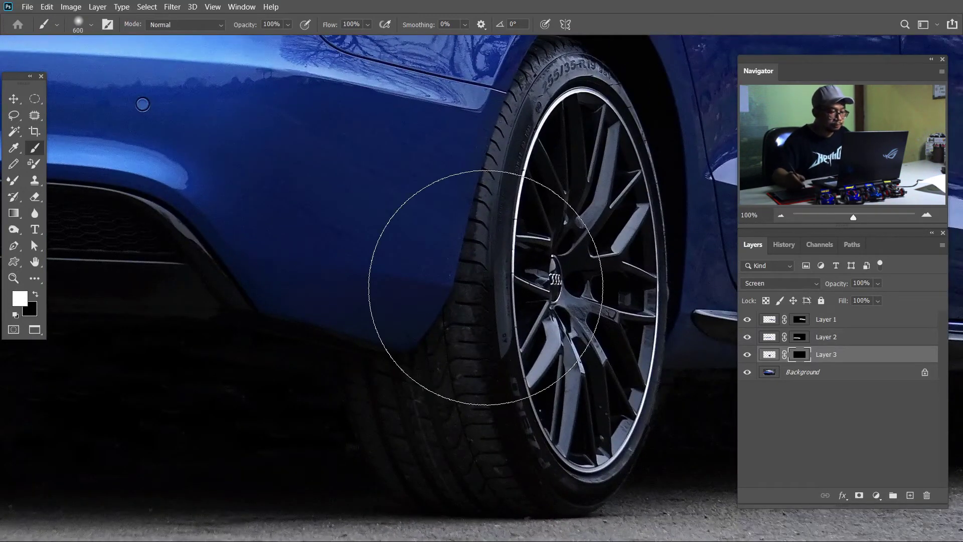
pyautogui.moveTo(362, 243); pyautogui.dragTo(402, 248)
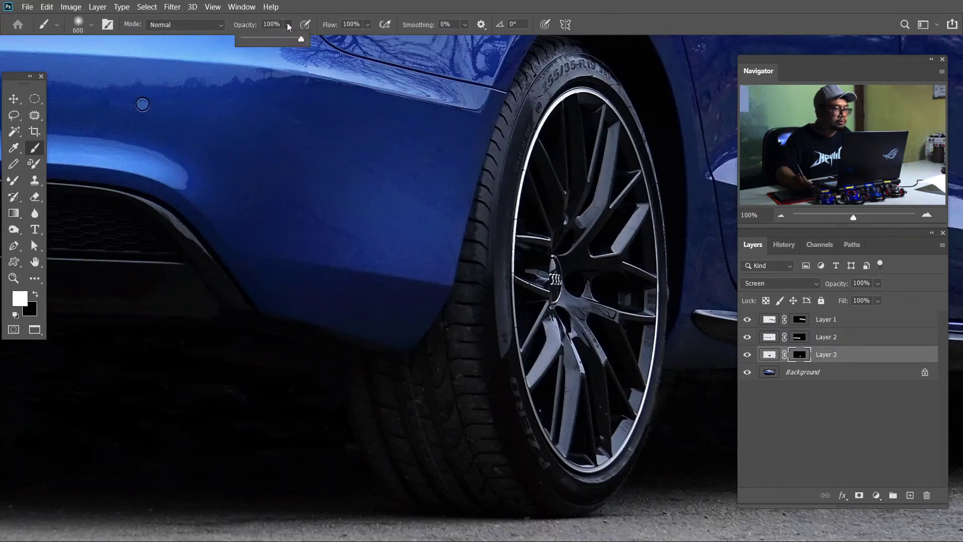
# - Lower brush opacity to 39%, switch to black, and fit the whole car in view
pyautogui.moveTo(368, 24); pyautogui.dragTo(345, 38)
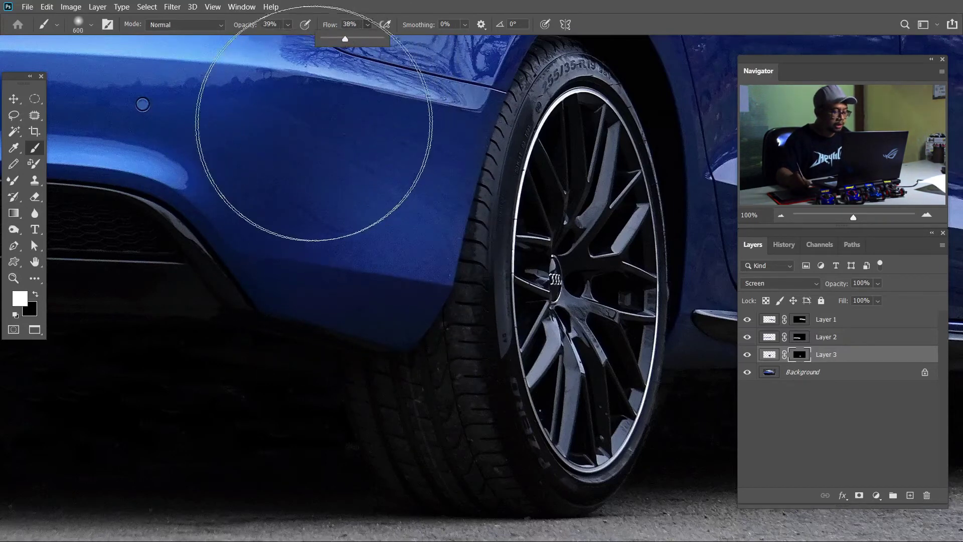
pyautogui.press('x')
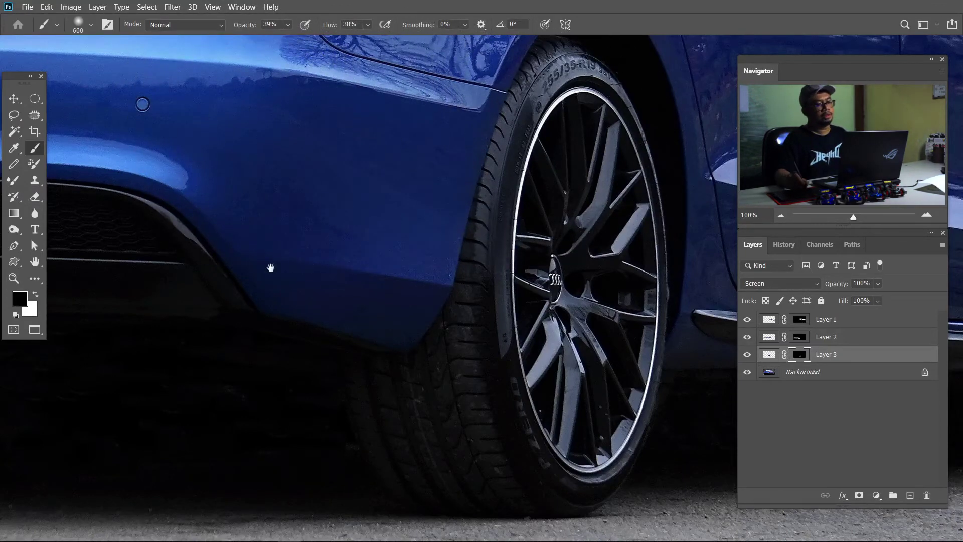
pyautogui.moveTo(269, 267)
pyautogui.mouseDown()
pyautogui.moveTo(546, 279)
pyautogui.moveTo(312, 315)
pyautogui.mouseUp()
pyautogui.hotkey('ctrl', '0')
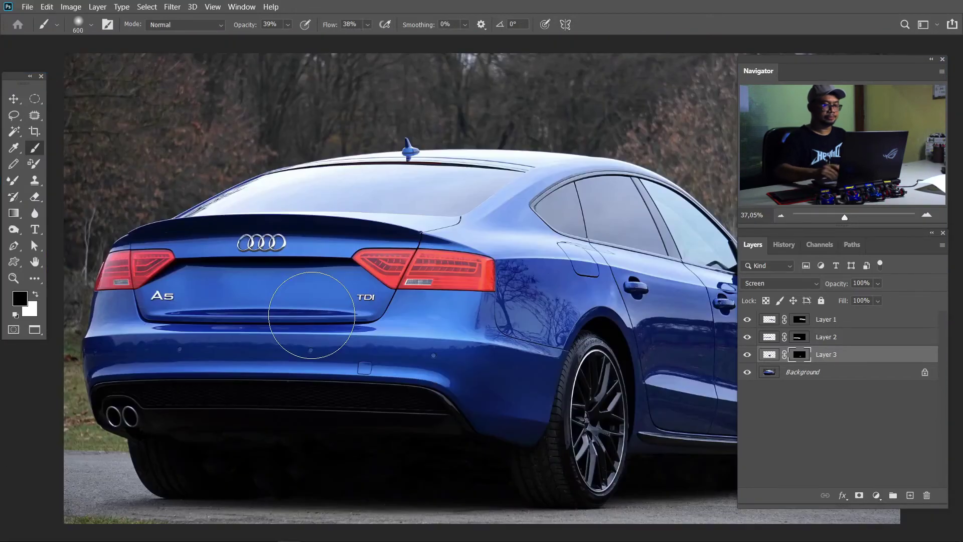
pyautogui.moveTo(513, 458); pyautogui.dragTo(386, 435)
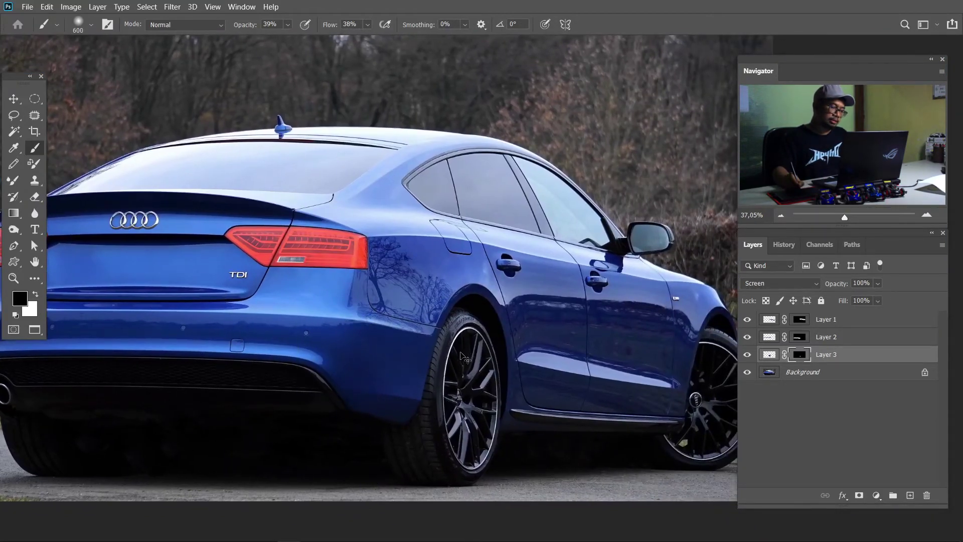
pyautogui.click(747, 354)
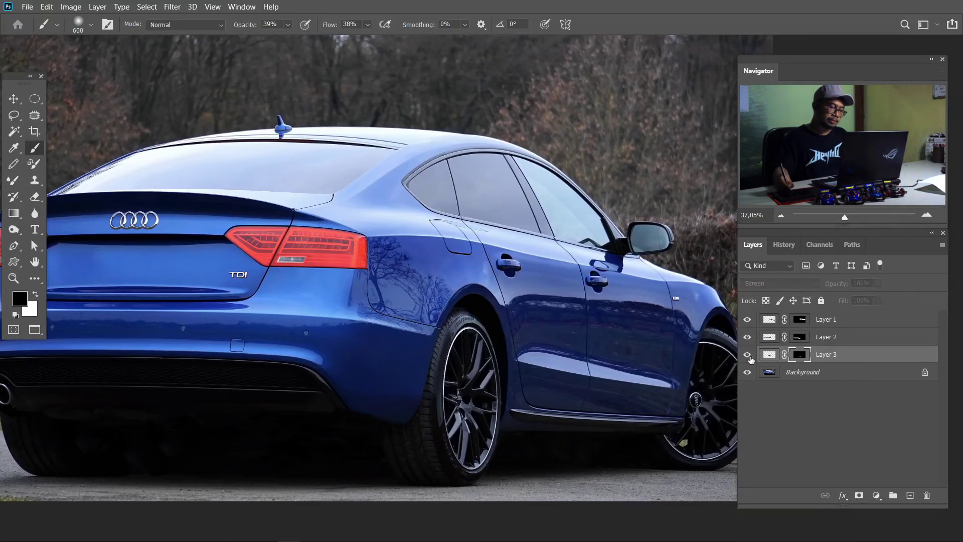
pyautogui.click(747, 354)
pyautogui.moveTo(417, 485); pyautogui.dragTo(509, 469)
pyautogui.press('z')
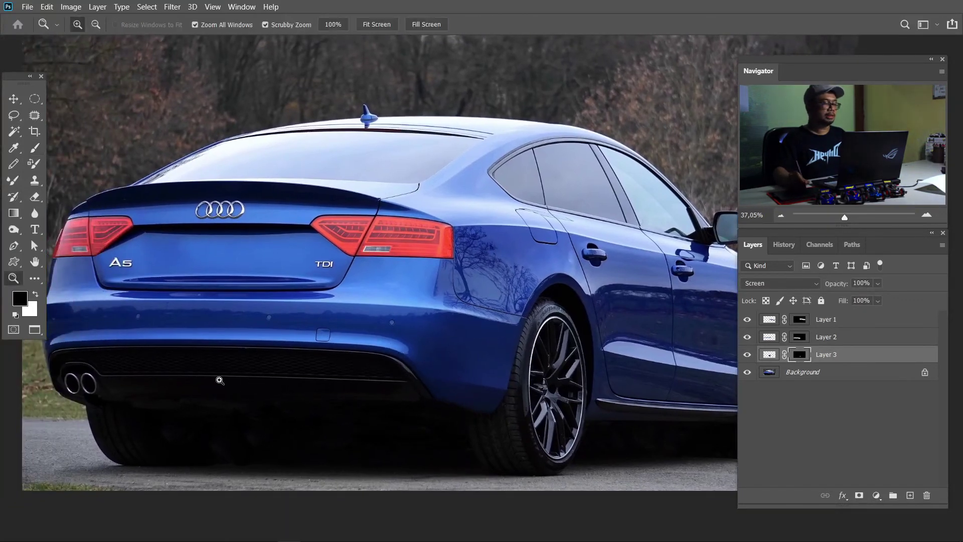
pyautogui.moveTo(98, 361)
pyautogui.mouseDown()
pyautogui.moveTo(355, 401)
pyautogui.moveTo(322, 376)
pyautogui.mouseUp()
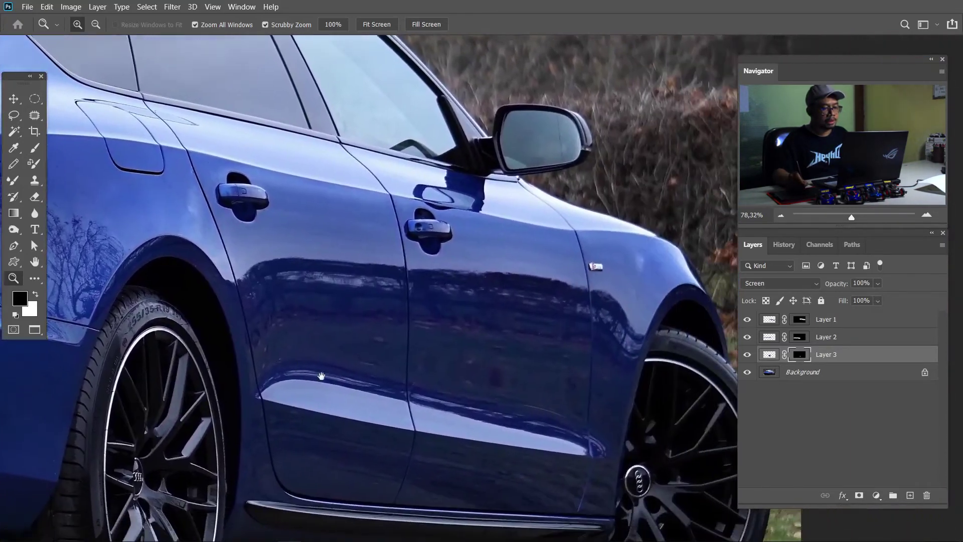
pyautogui.moveTo(453, 435); pyautogui.dragTo(380, 396)
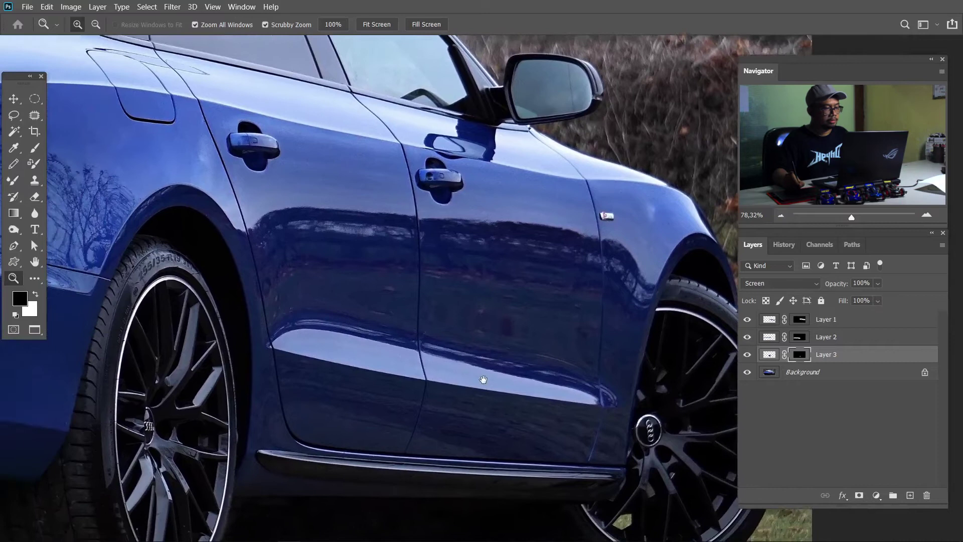
pyautogui.moveTo(381, 397)
pyautogui.mouseDown()
pyautogui.moveTo(351, 342)
pyautogui.moveTo(477, 307)
pyautogui.mouseUp()
pyautogui.moveTo(145, 301); pyautogui.dragTo(165, 307)
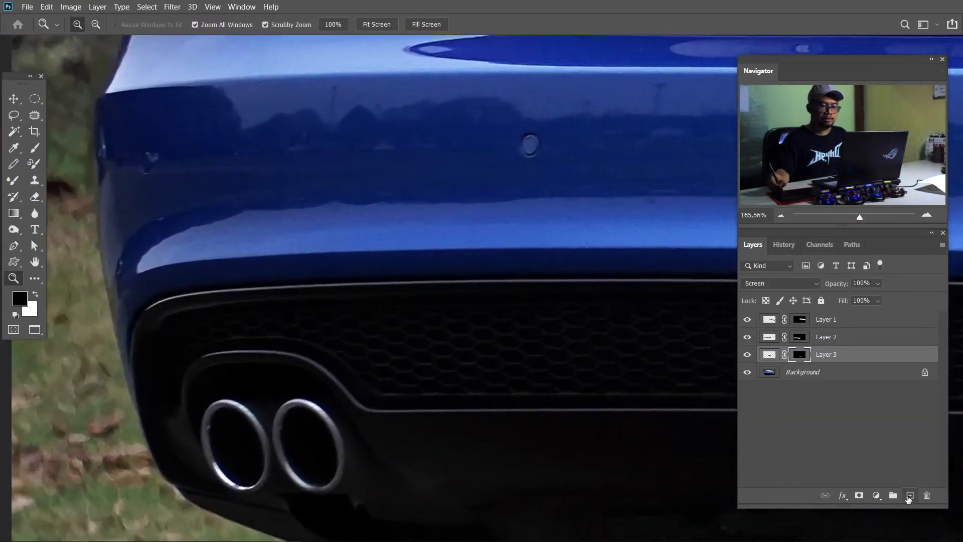
# - Sketch a thin blue guide stroke on a new layer and merge it down into Layer 3
pyautogui.click(909, 499)
pyautogui.press('b')
pyautogui.press('[')
pyautogui.press('[')
pyautogui.press('[')
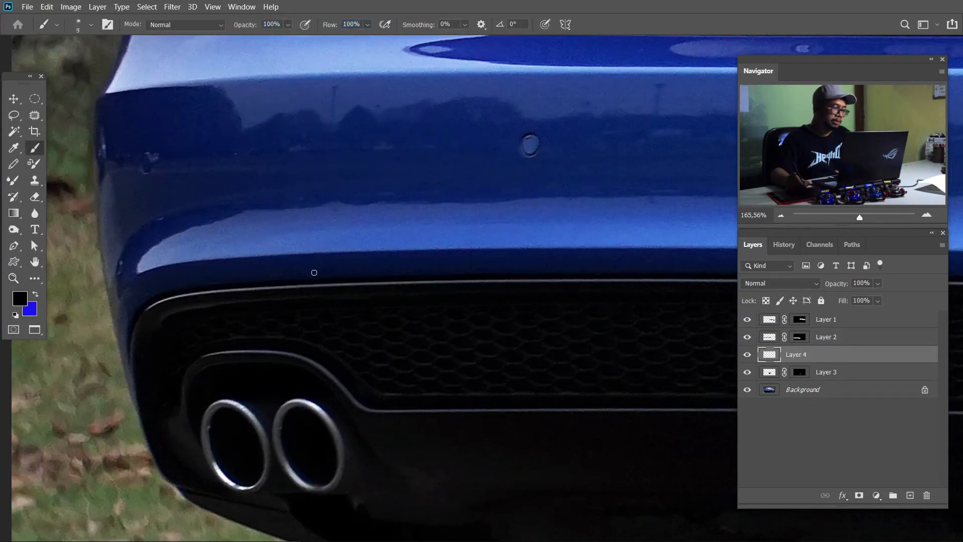
pyautogui.press('x')
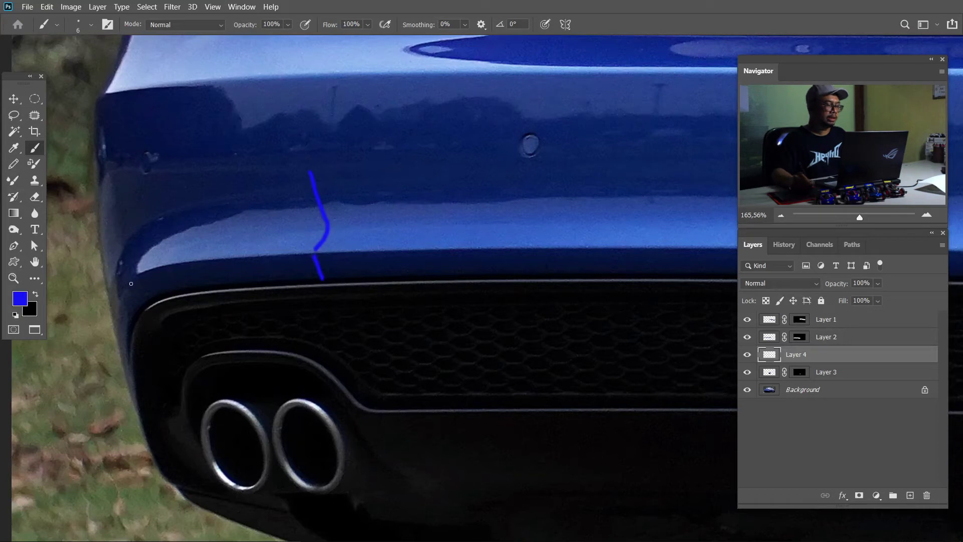
pyautogui.moveTo(412, 271); pyautogui.dragTo(195, 180)
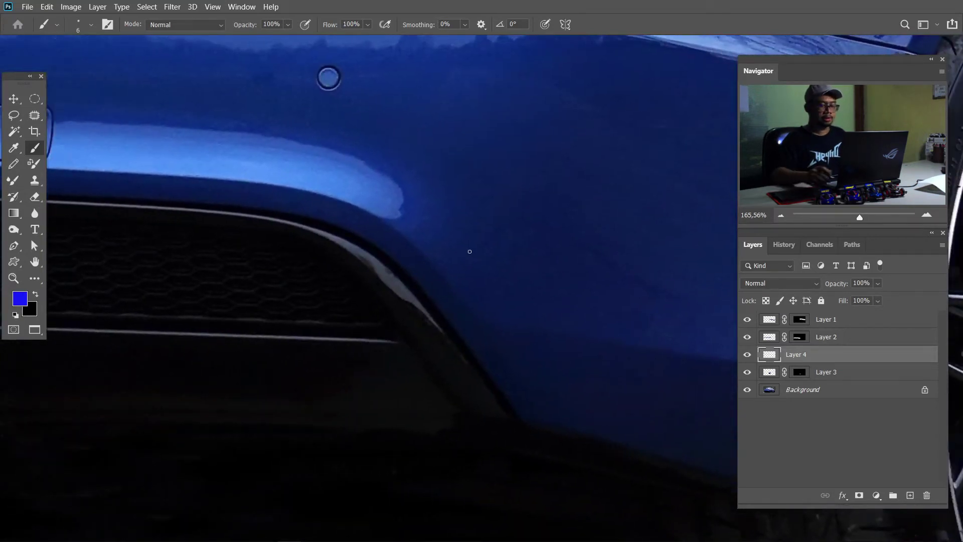
pyautogui.hotkey('ctrl', 'e')
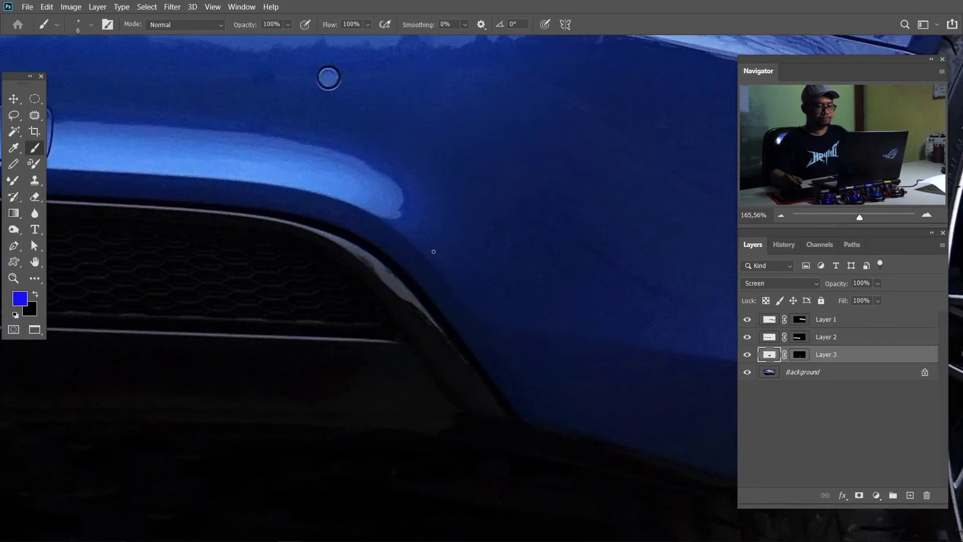
pyautogui.press('p')
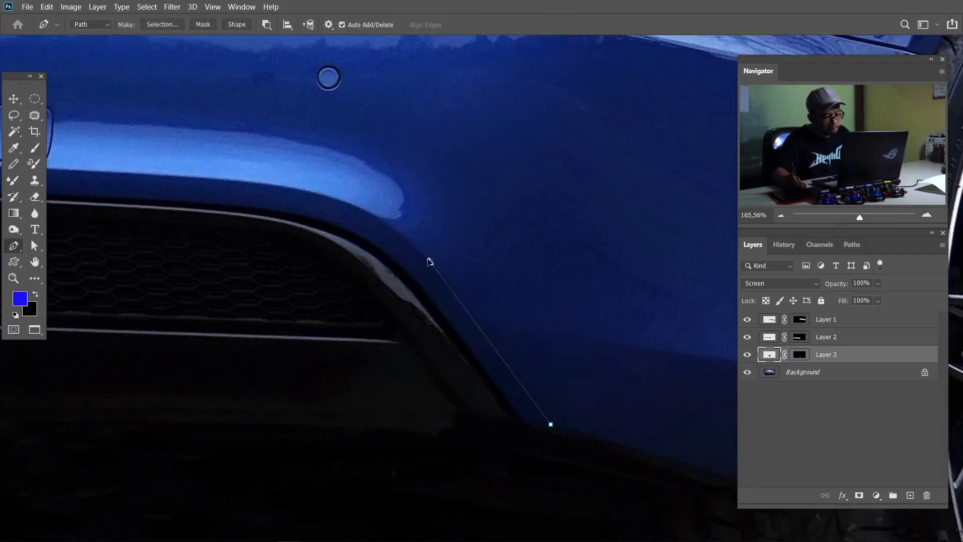
# - Trace Pen anchors along the bumper's upper edge to its left rear corner
pyautogui.moveTo(386, 221); pyautogui.dragTo(611, 251)
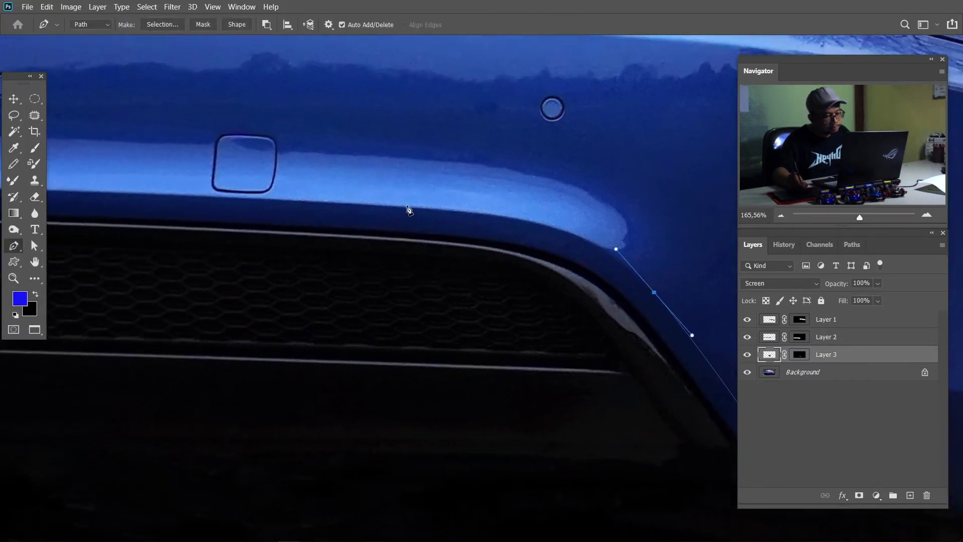
pyautogui.moveTo(407, 206); pyautogui.dragTo(267, 202)
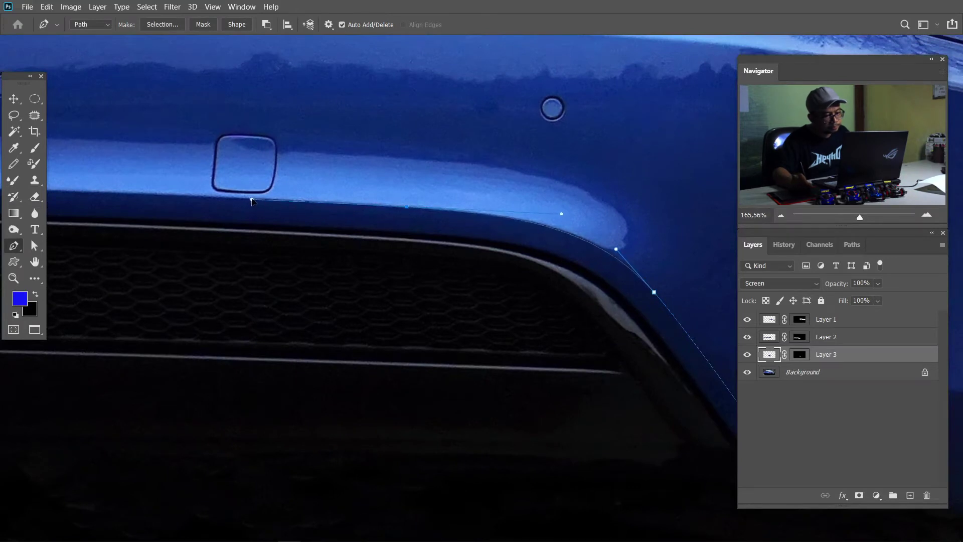
pyautogui.click(221, 207)
pyautogui.moveTo(221, 208); pyautogui.dragTo(521, 218)
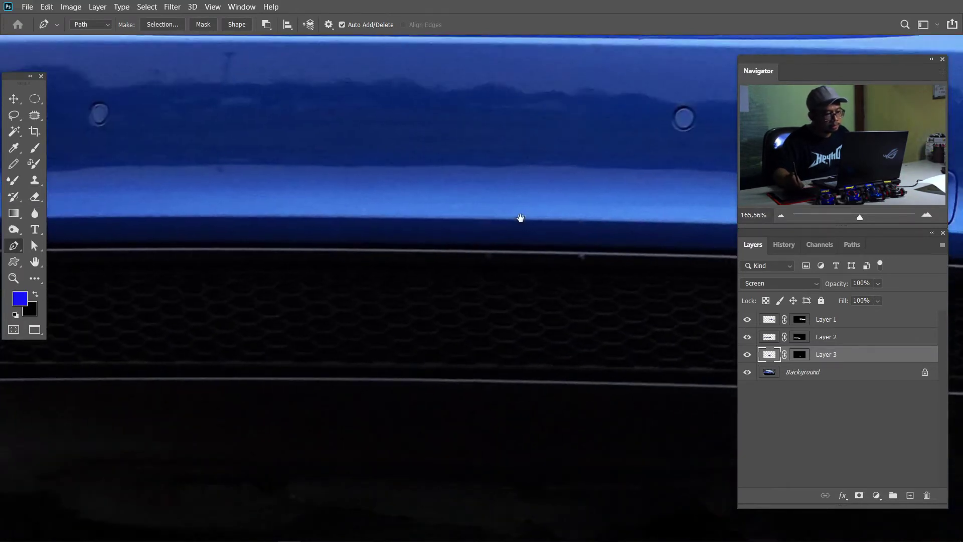
pyautogui.moveTo(406, 219); pyautogui.dragTo(171, 220)
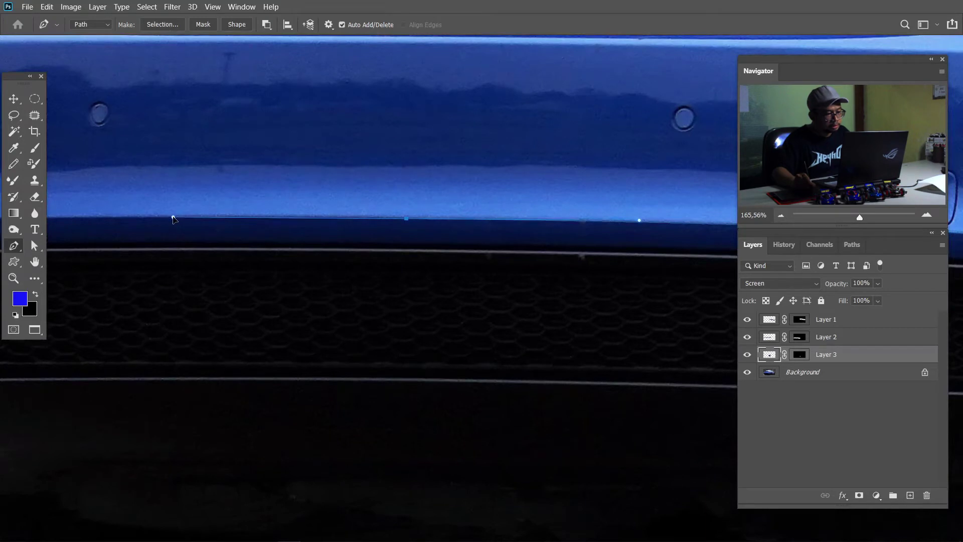
pyautogui.click(162, 219)
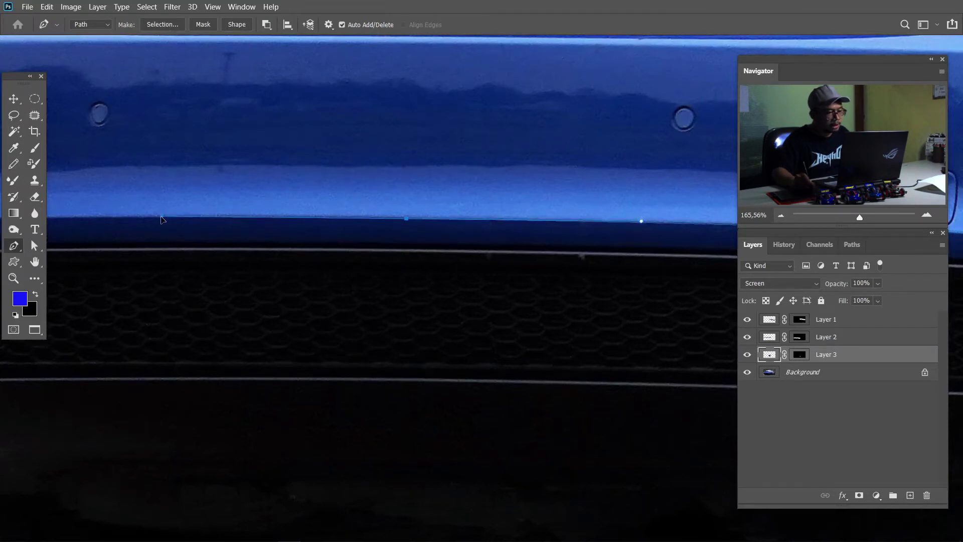
pyautogui.moveTo(181, 278); pyautogui.dragTo(463, 266)
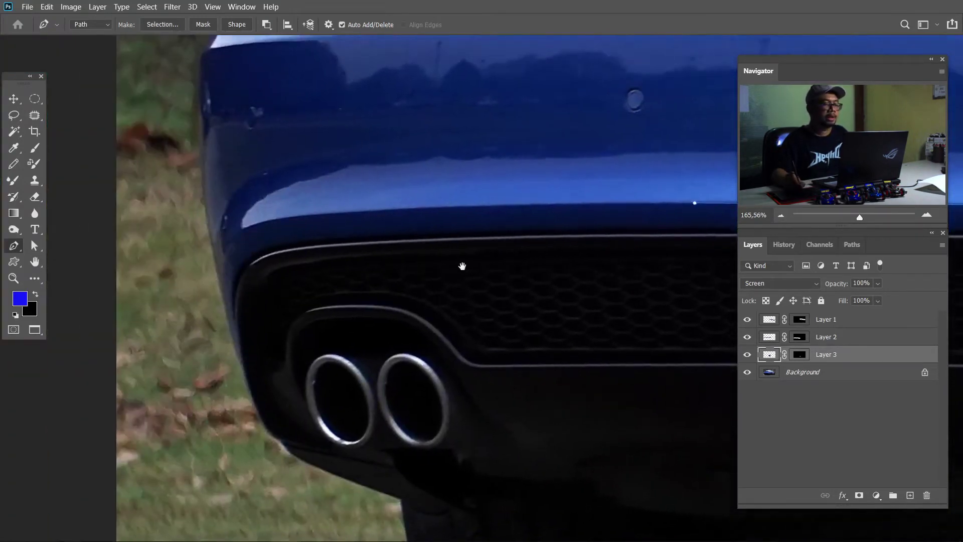
pyautogui.click(333, 219)
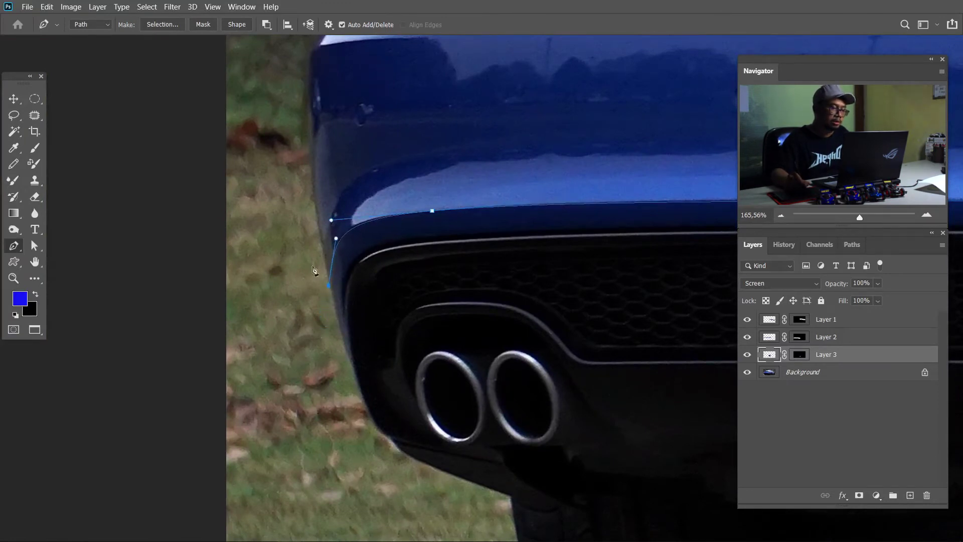
# - Continue the path along the quarter-panel crease and wheel arch, close it, and load it as a selection
pyautogui.moveTo(314, 271); pyautogui.dragTo(231, 316)
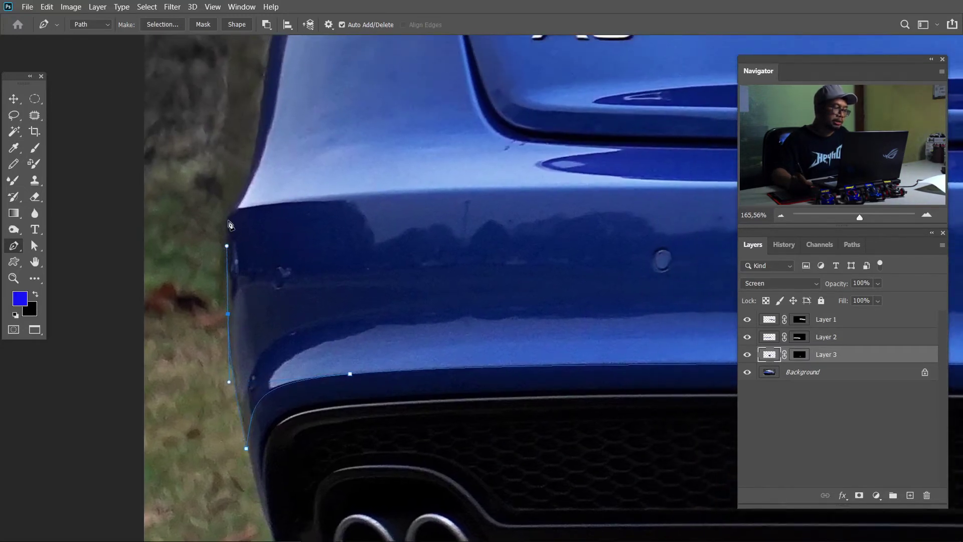
pyautogui.hscroll(3, 301, 207)
pyautogui.hscroll(3, 392, 205)
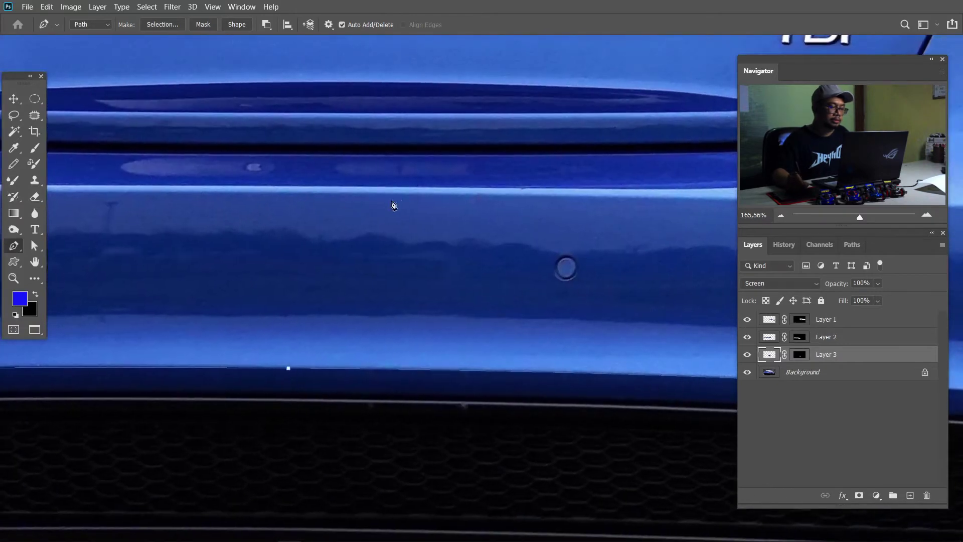
pyautogui.moveTo(463, 198)
pyautogui.mouseDown()
pyautogui.moveTo(682, 198)
pyautogui.moveTo(373, 229)
pyautogui.mouseUp()
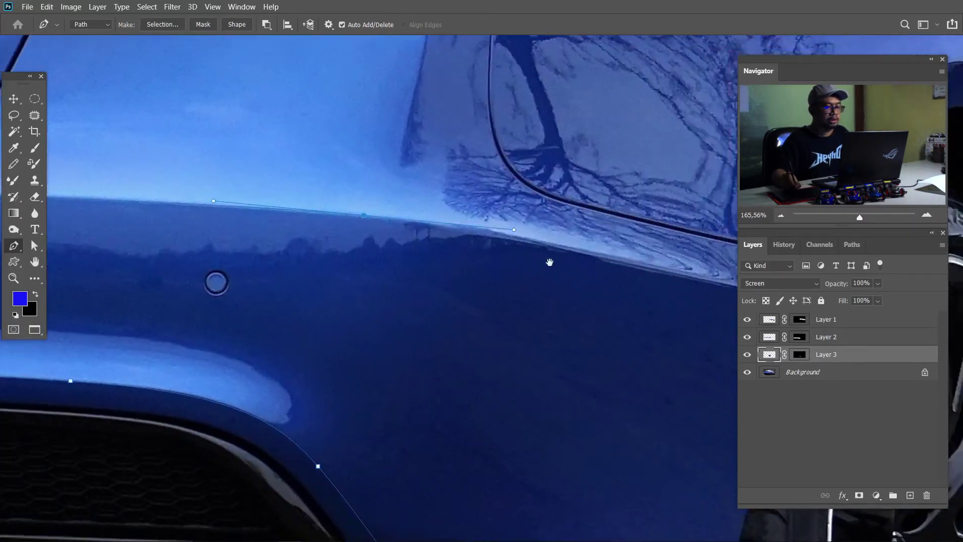
pyautogui.moveTo(549, 260)
pyautogui.mouseDown()
pyautogui.moveTo(454, 216)
pyautogui.moveTo(525, 50)
pyautogui.mouseUp()
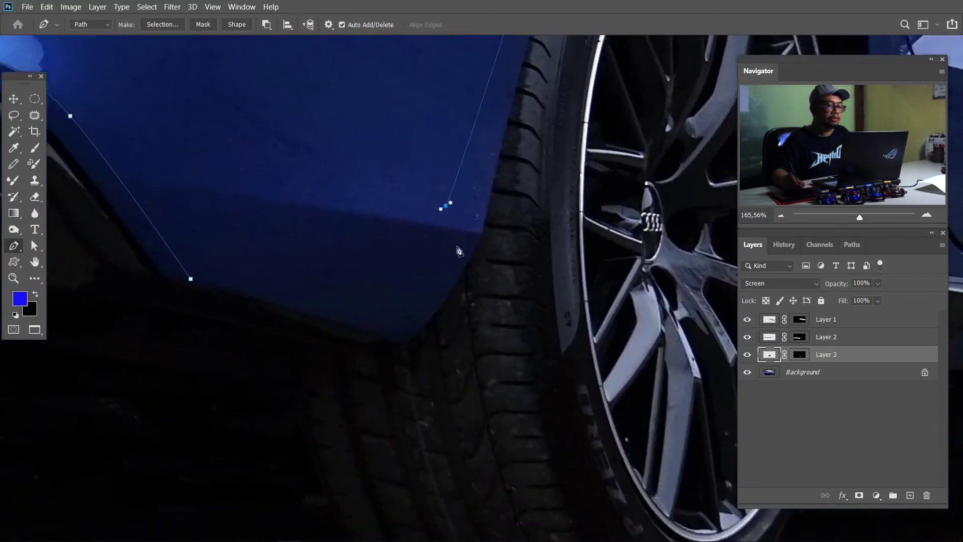
pyautogui.click(466, 232)
pyautogui.moveTo(388, 337); pyautogui.dragTo(336, 376)
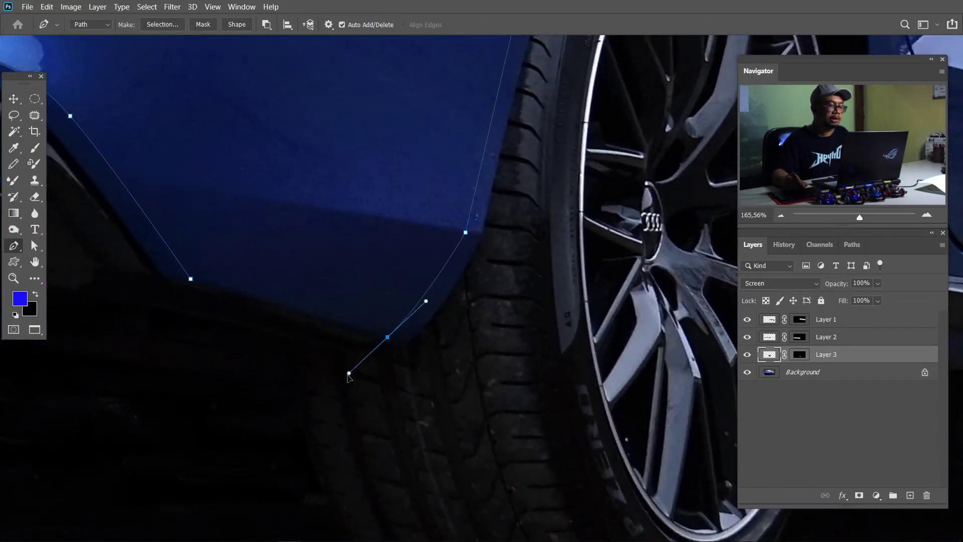
pyautogui.click(194, 281)
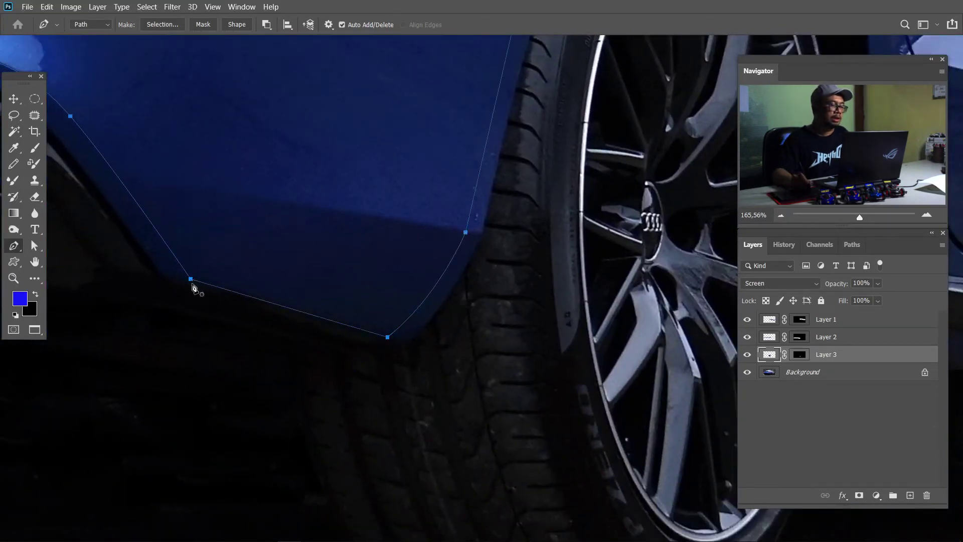
pyautogui.hotkey('ctrl', '-')
pyautogui.hotkey('ctrl', '-')
pyautogui.hotkey('ctrl', 'Return')
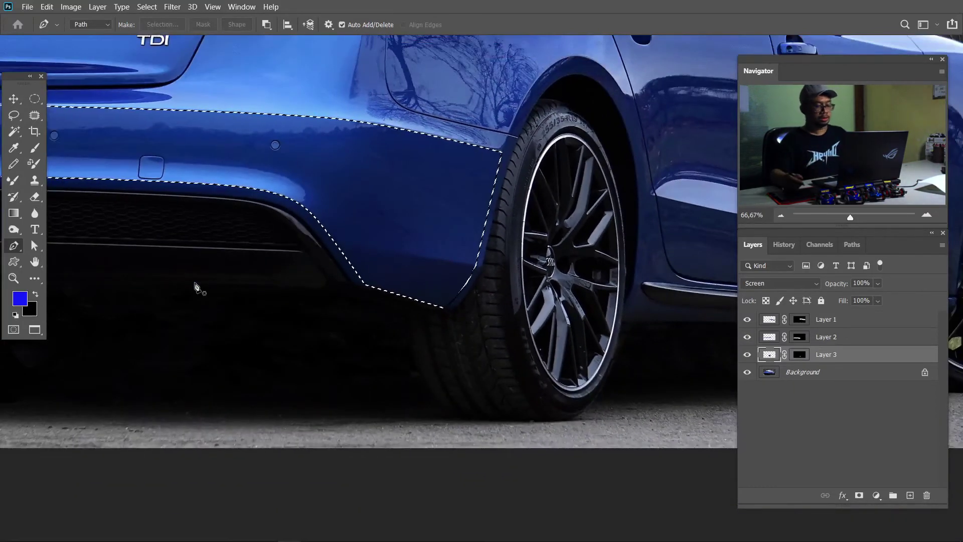
# - Feather the bumper-corner selection and copy it from the Background onto a new Layer 4
pyautogui.press('m')
pyautogui.rightClick(411, 234)
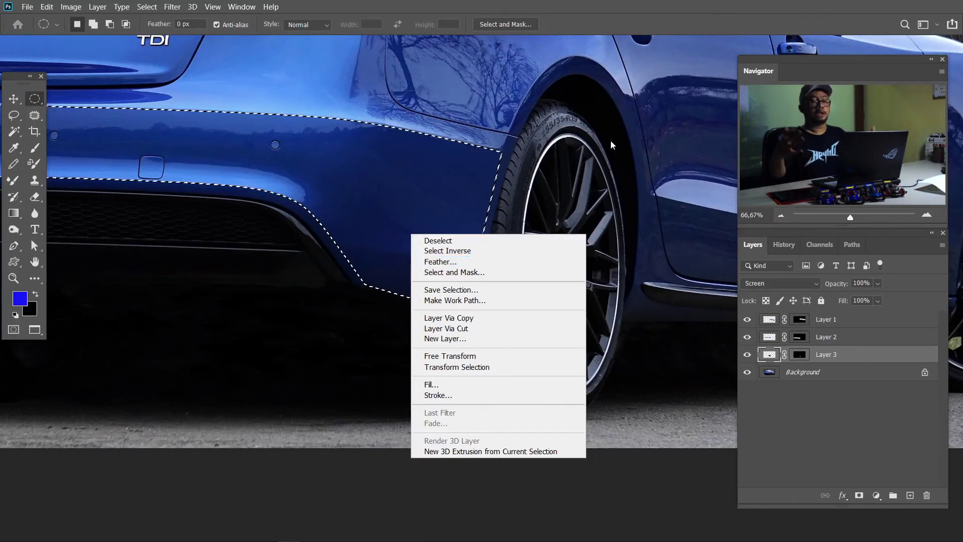
pyautogui.click(433, 261)
pyautogui.click(543, 170)
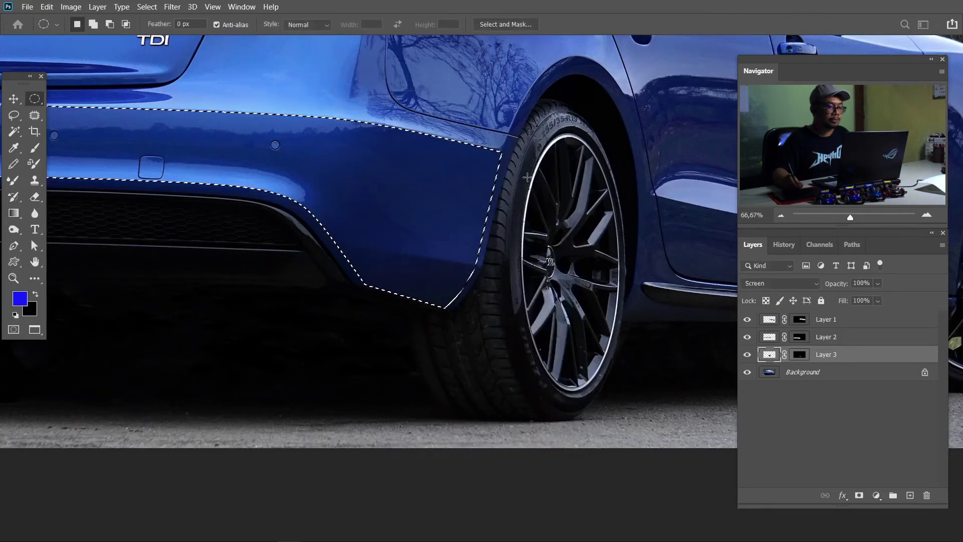
pyautogui.hotkey('alt', '[')
pyautogui.rightClick(441, 301)
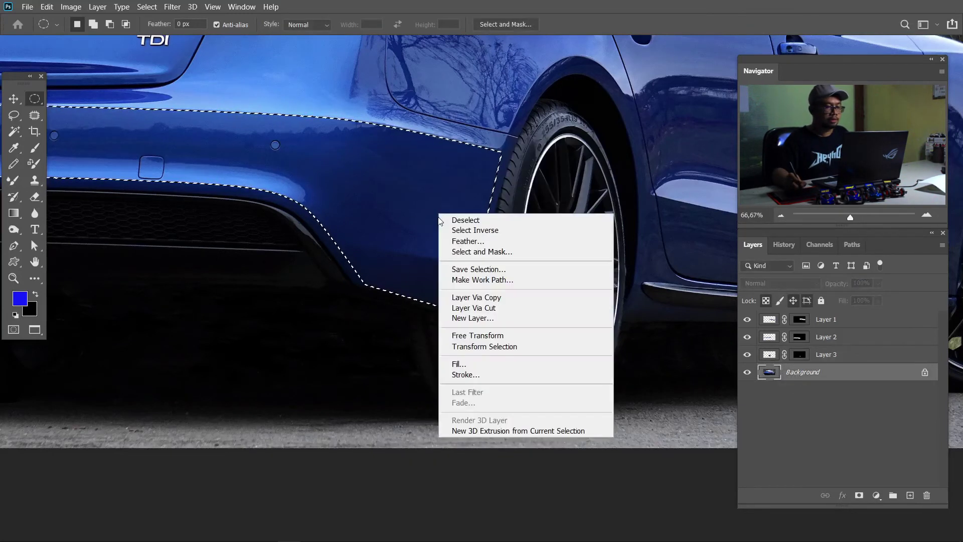
pyautogui.click(468, 300)
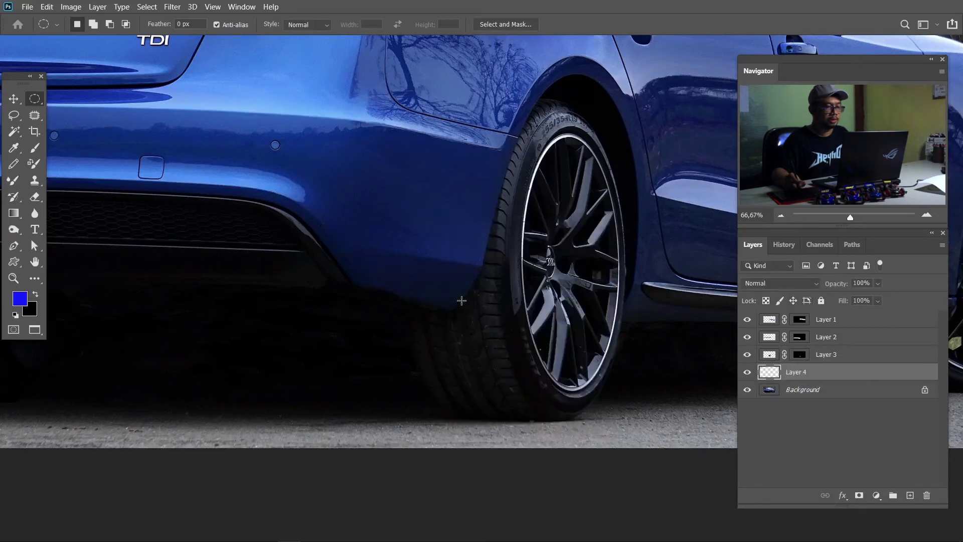
# - Set Layer 4 to Screen, add a layer mask, and ready a brush with default colours
pyautogui.click(773, 289)
pyautogui.click(775, 331)
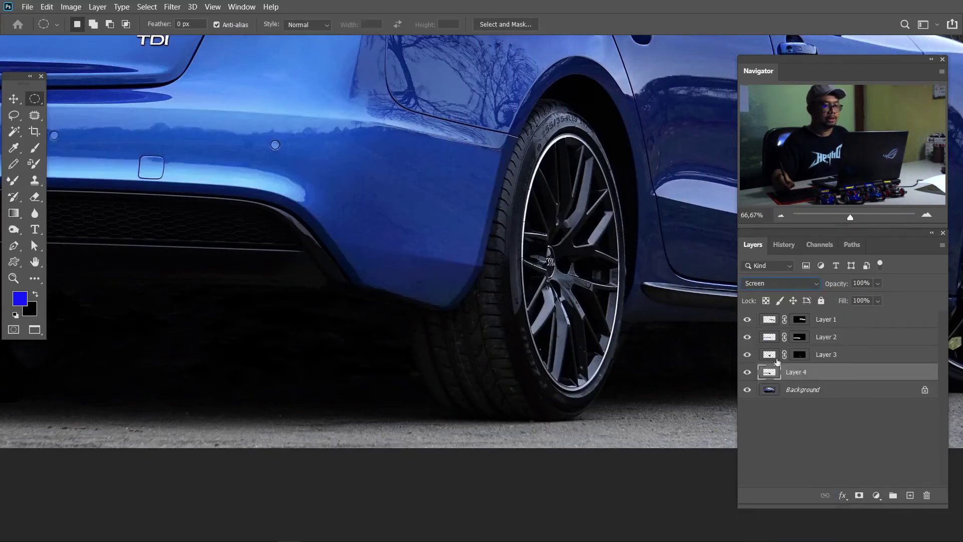
pyautogui.click(859, 495)
pyautogui.press('d')
pyautogui.press('b')
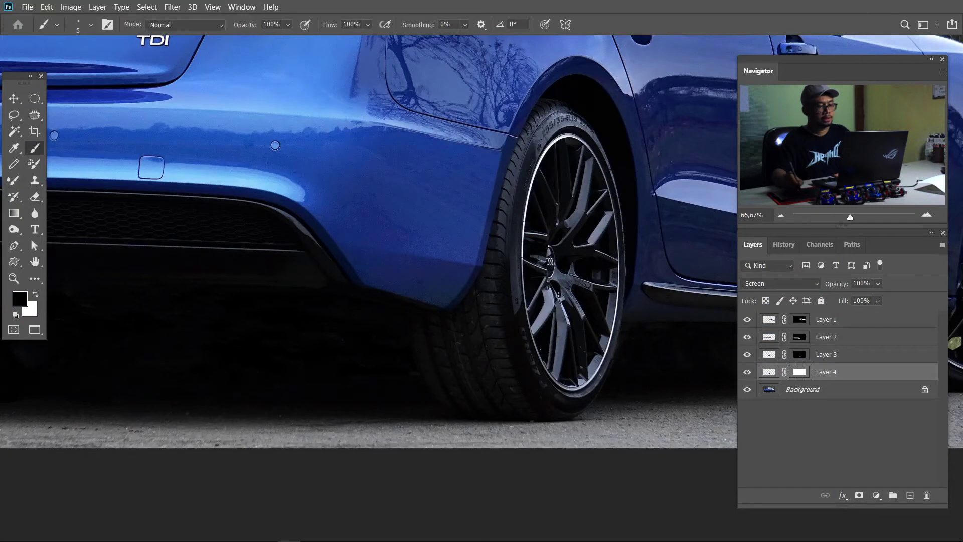
# - Invert Layer 4's mask to black with white as the painting colour and a 300 brush
pyautogui.press('x')
pyautogui.hotkey('ctrl', 'i')
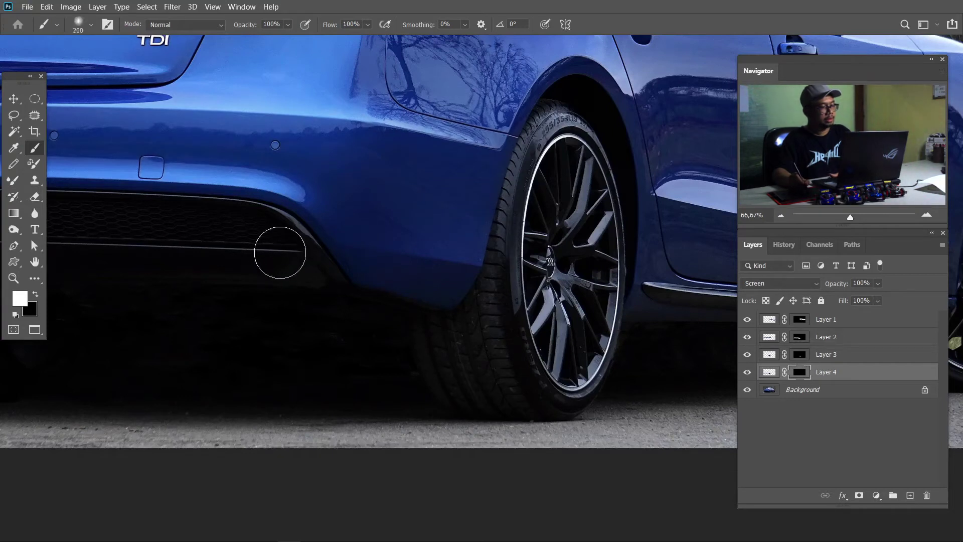
pyautogui.press(']')
pyautogui.press(']')
pyautogui.press(']')
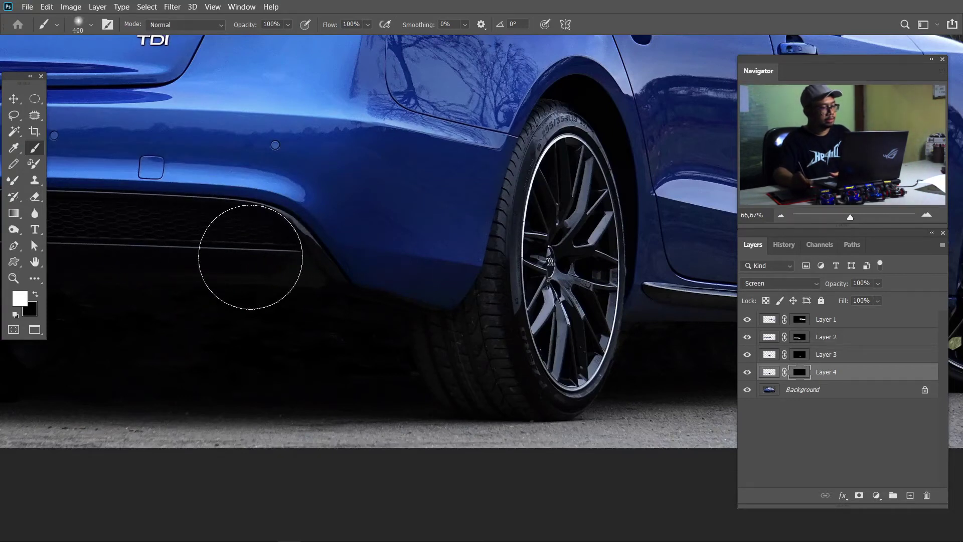
pyautogui.press('[')
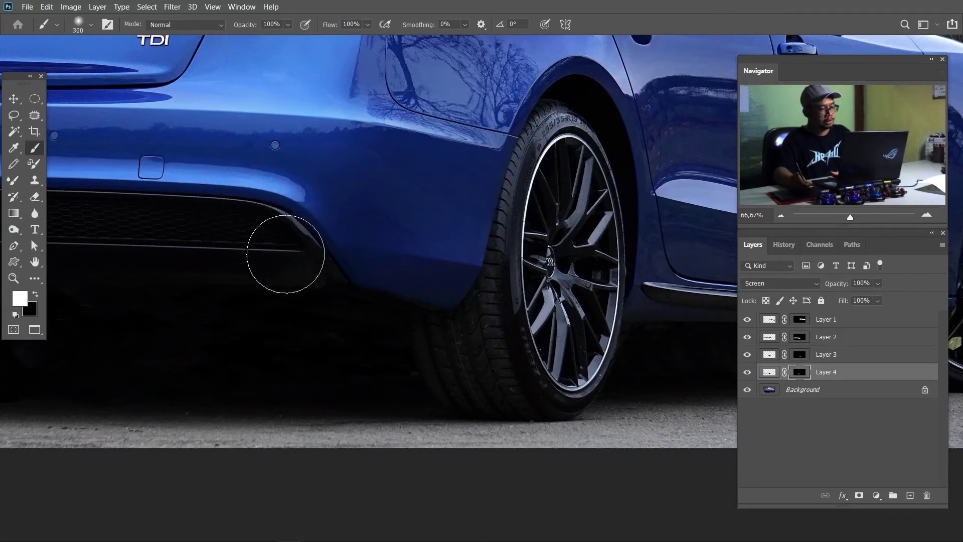
pyautogui.moveTo(229, 292); pyautogui.dragTo(455, 321)
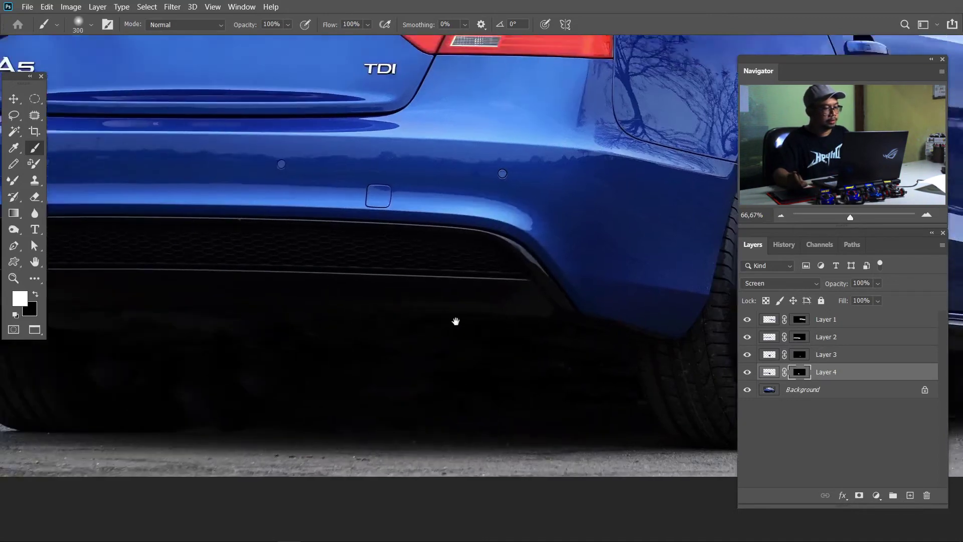
pyautogui.moveTo(30, 255); pyautogui.dragTo(365, 297)
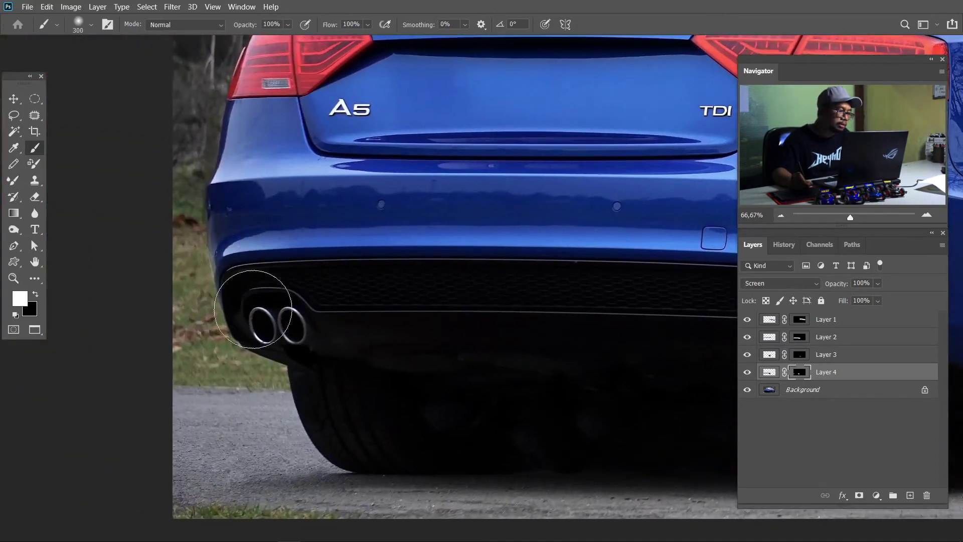
pyautogui.moveTo(437, 342)
pyautogui.mouseDown()
pyautogui.moveTo(304, 337)
pyautogui.moveTo(282, 346)
pyautogui.moveTo(441, 380)
pyautogui.moveTo(381, 410)
pyautogui.moveTo(426, 379)
pyautogui.moveTo(273, 317)
pyautogui.mouseUp()
# - Zoom in on the door panel, then on the rear pillar above the wheel
pyautogui.press('z')
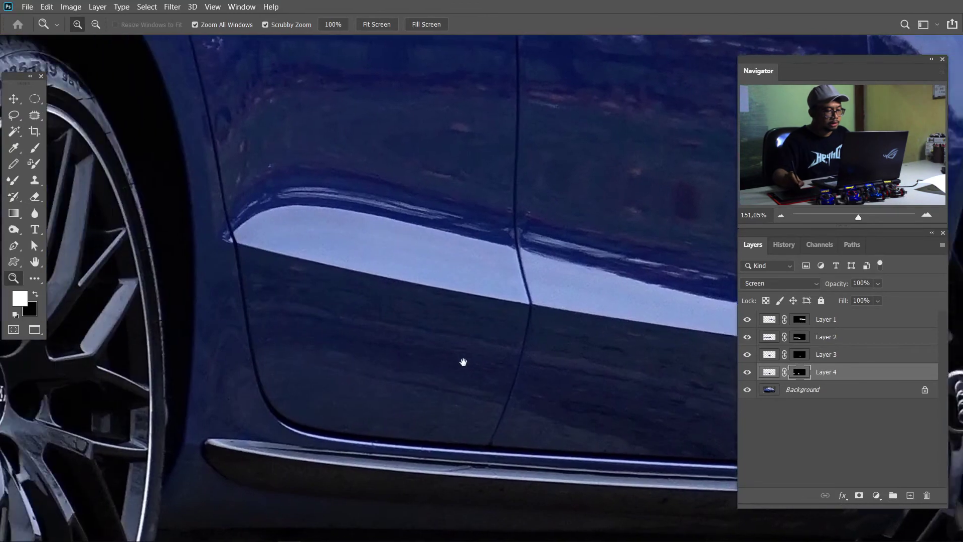
pyautogui.moveTo(503, 376); pyautogui.dragTo(254, 246)
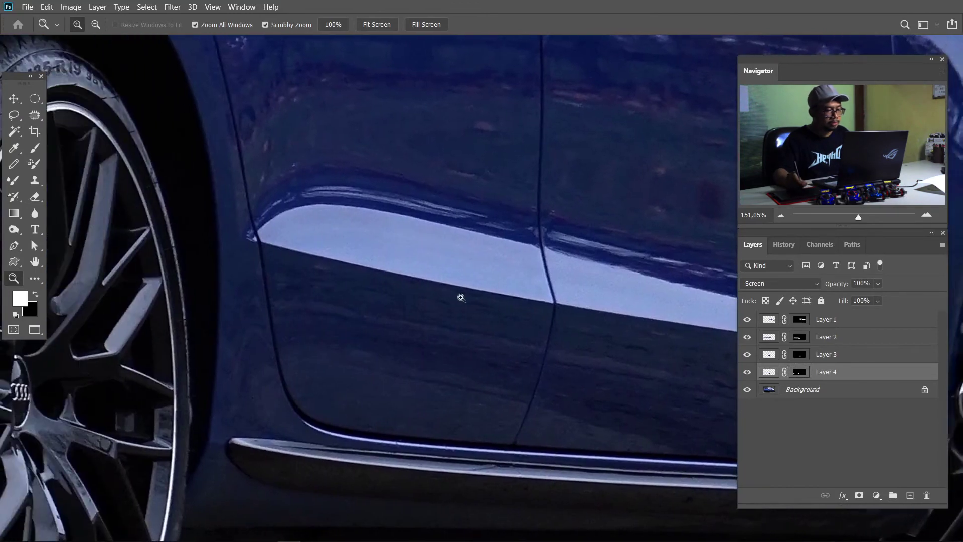
pyautogui.moveTo(598, 267)
pyautogui.mouseDown()
pyautogui.moveTo(510, 273)
pyautogui.moveTo(506, 209)
pyautogui.moveTo(487, 287)
pyautogui.mouseUp()
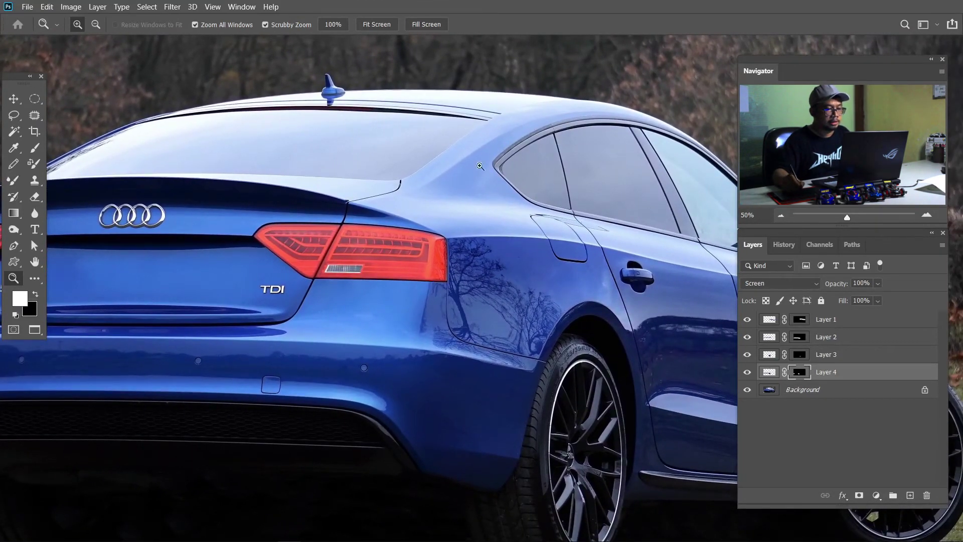
pyautogui.moveTo(479, 169); pyautogui.dragTo(504, 151)
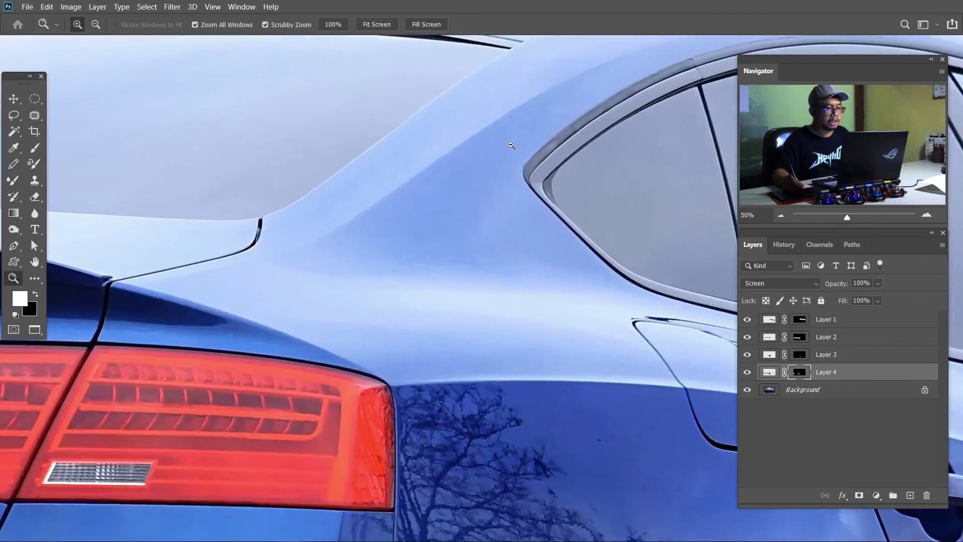
# - Start a pen path along the rear window frame, roof edge and rear deck corner
pyautogui.press('p')
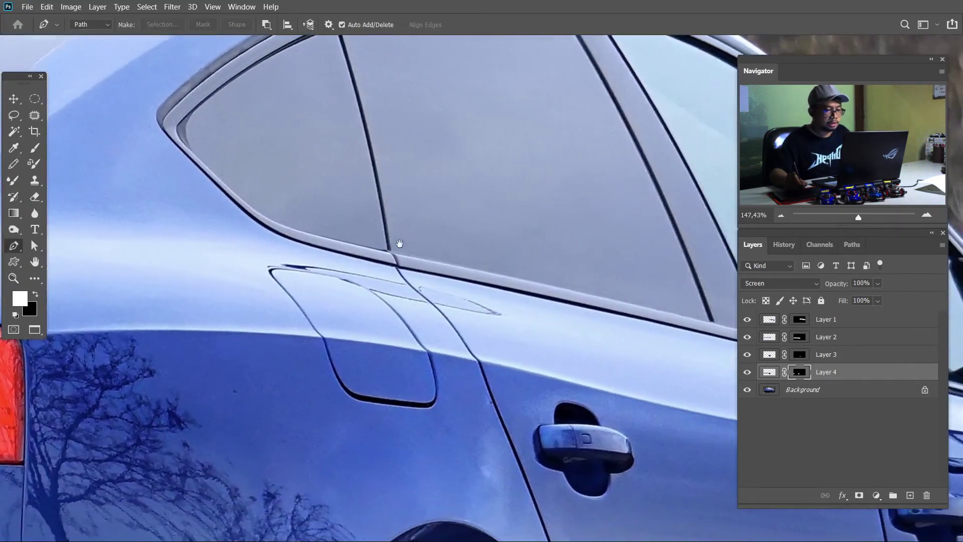
pyautogui.click(593, 313)
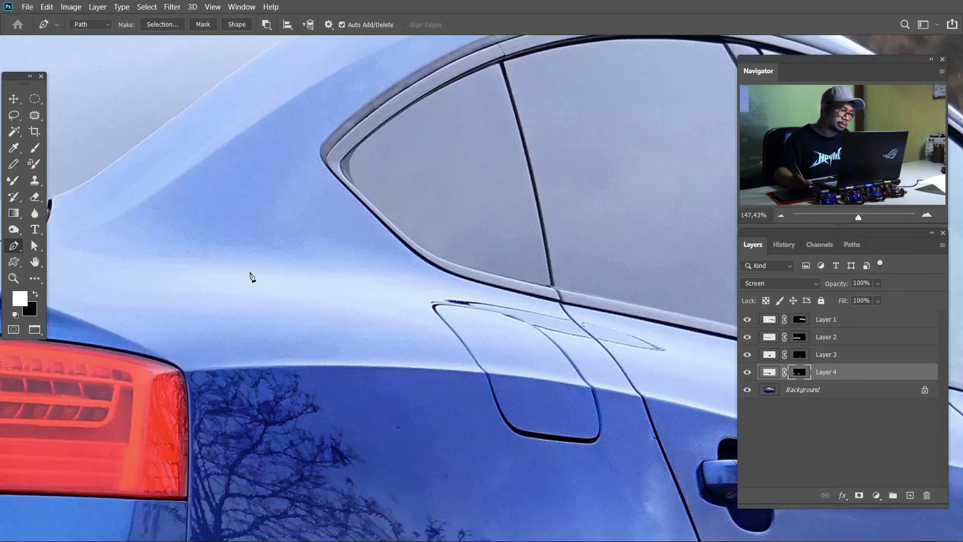
pyautogui.hotkey('ctrl', '+')
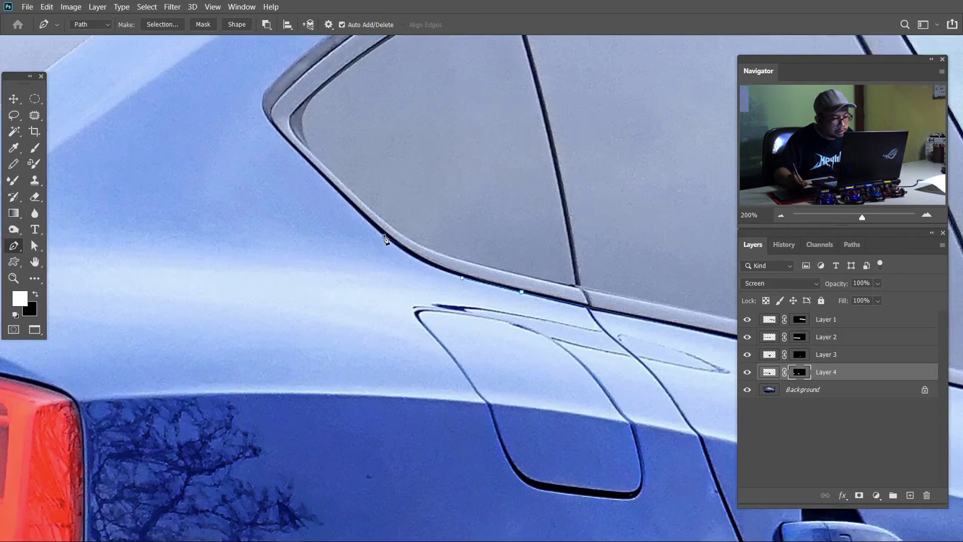
pyautogui.click(384, 236)
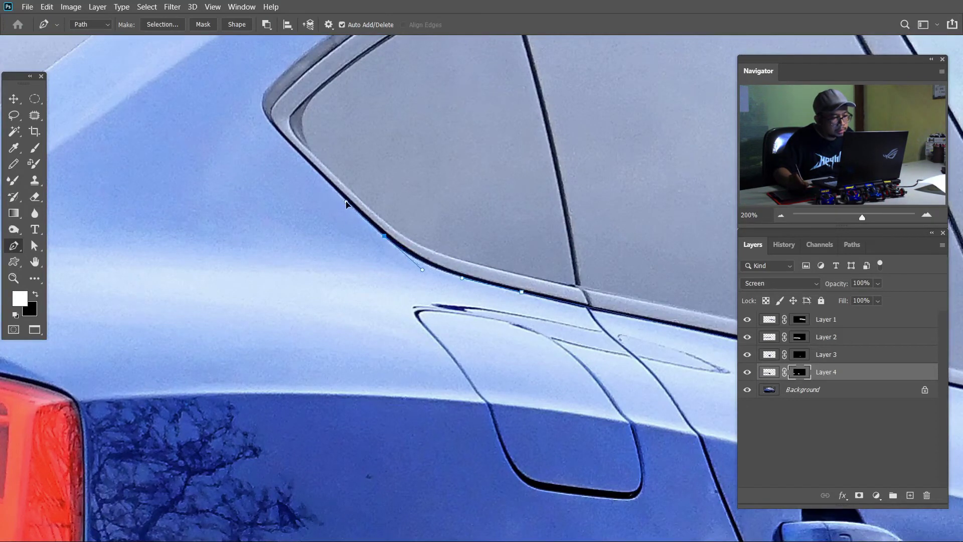
pyautogui.moveTo(346, 204); pyautogui.dragTo(399, 336)
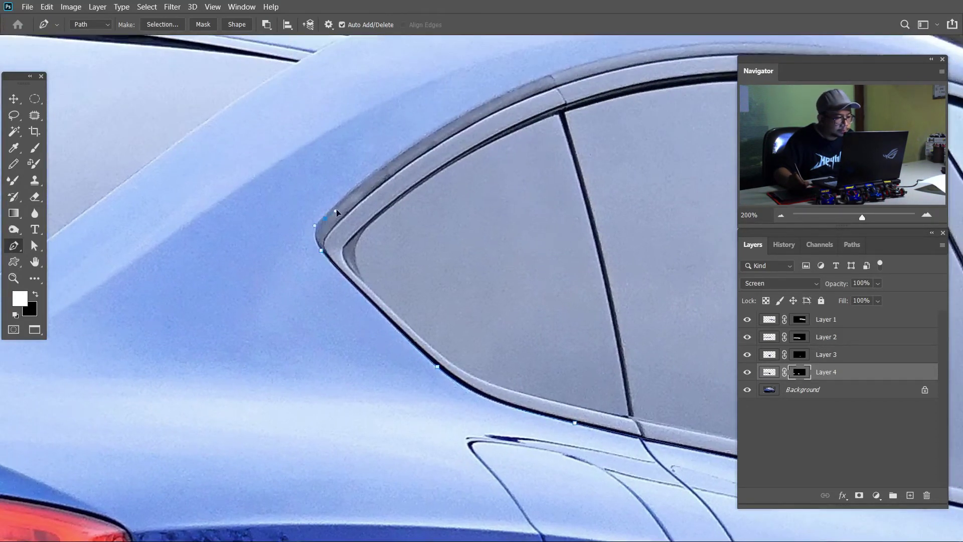
pyautogui.moveTo(342, 200); pyautogui.dragTo(187, 345)
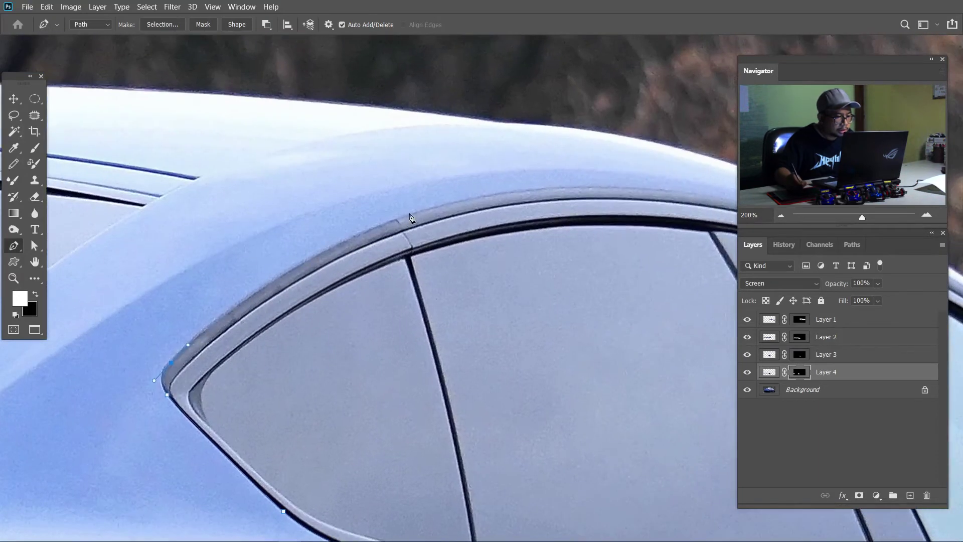
pyautogui.moveTo(532, 188); pyautogui.dragTo(529, 185)
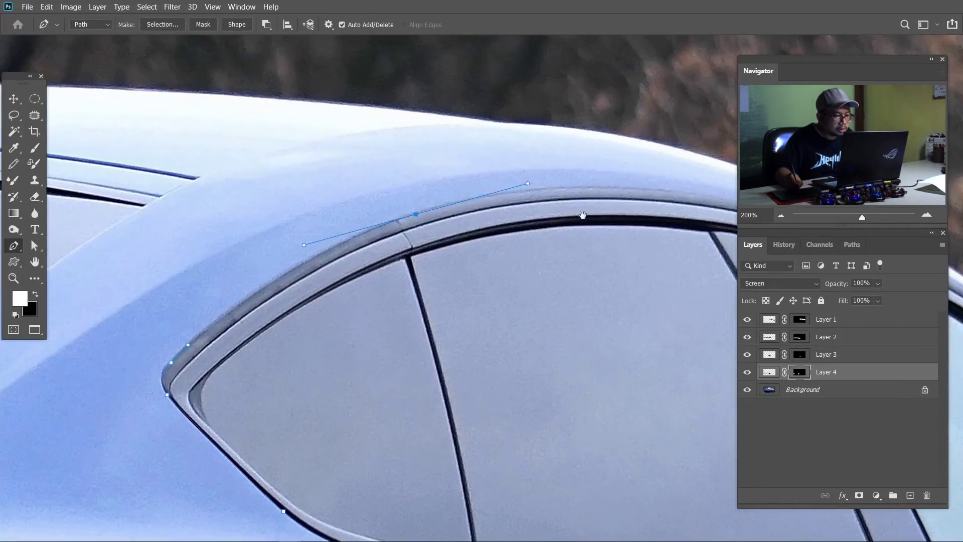
pyautogui.moveTo(583, 215)
pyautogui.mouseDown()
pyautogui.moveTo(452, 199)
pyautogui.moveTo(625, 219)
pyautogui.mouseUp()
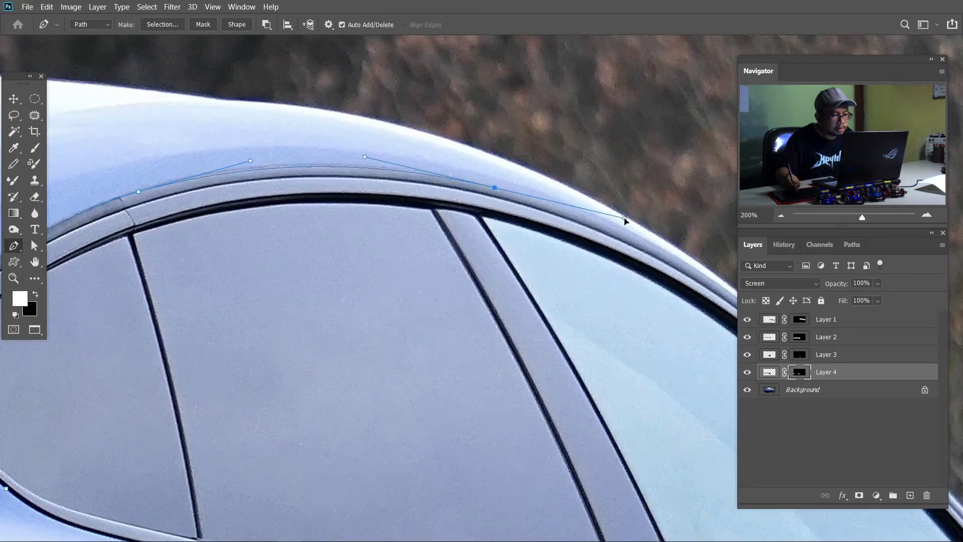
pyautogui.moveTo(507, 164); pyautogui.dragTo(551, 217)
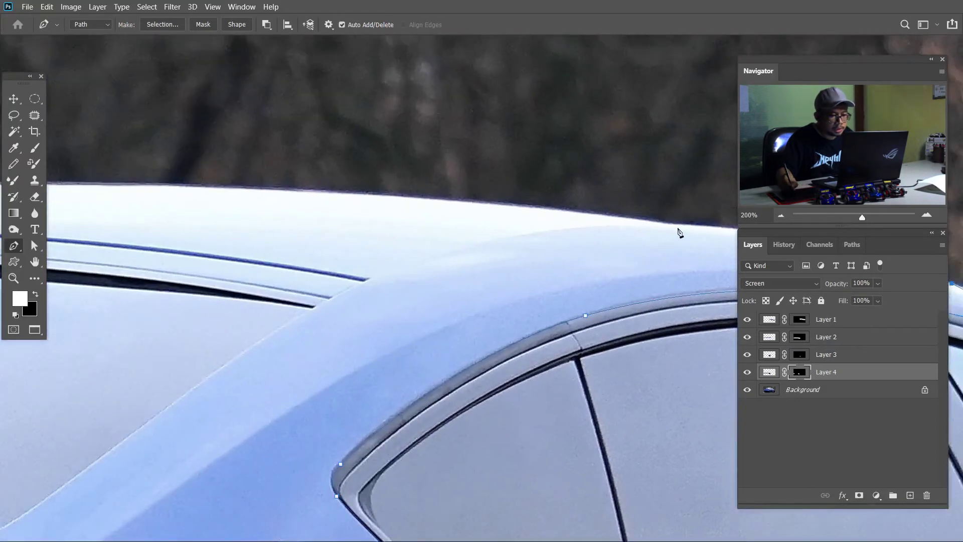
pyautogui.moveTo(341, 293)
pyautogui.mouseDown()
pyautogui.moveTo(257, 336)
pyautogui.moveTo(330, 303)
pyautogui.mouseUp()
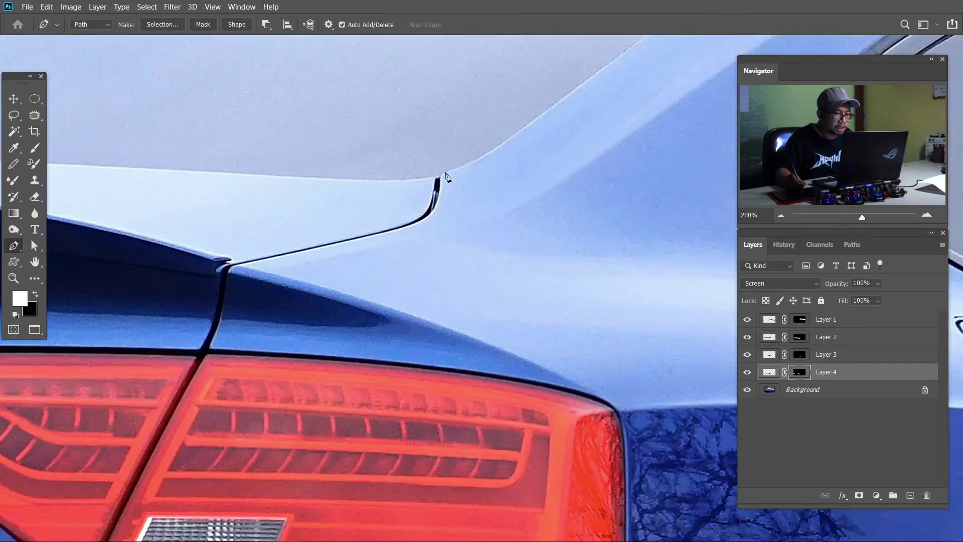
pyautogui.moveTo(442, 173); pyautogui.dragTo(350, 200)
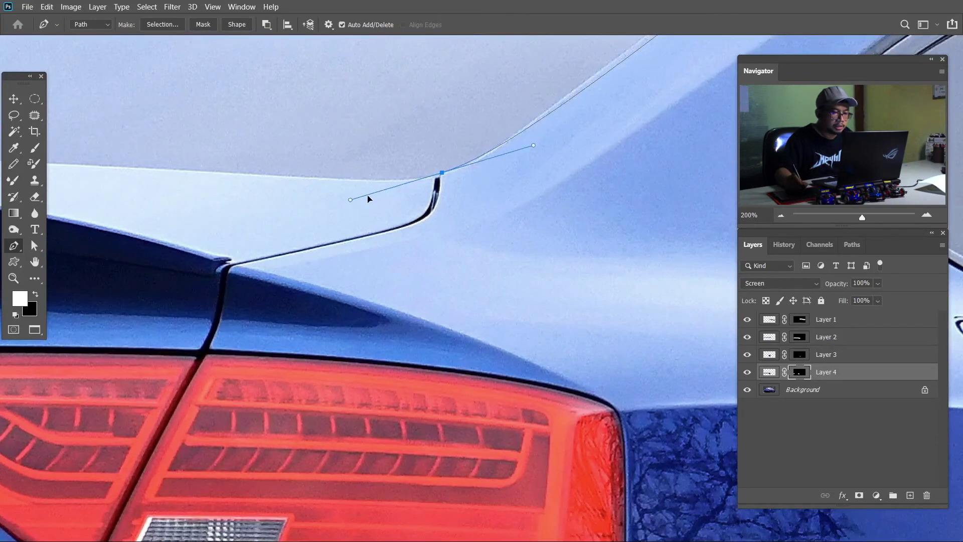
# - Continue the path along the rear deck, down toward the taillight and the side body line
pyautogui.scroll(5, 456, 185)
pyautogui.hscroll(5, 456, 186)
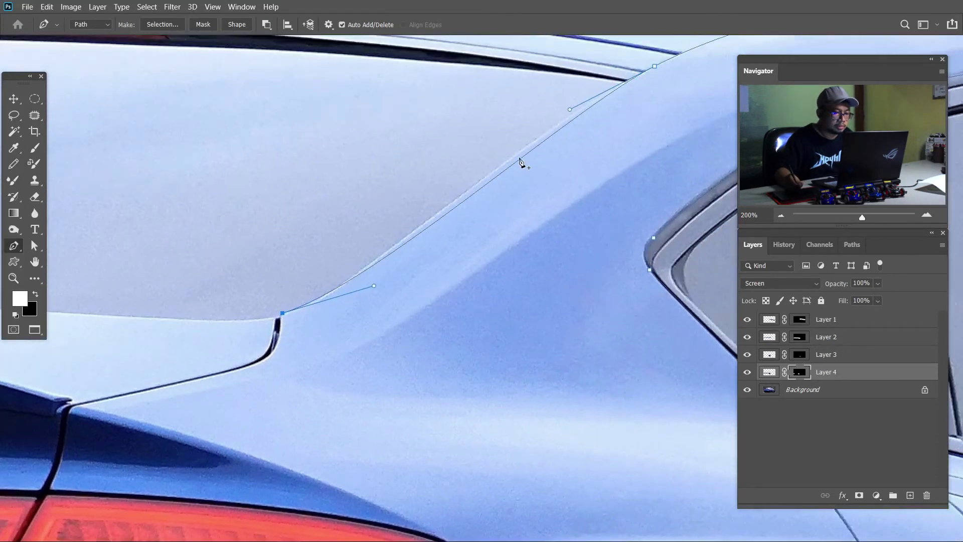
pyautogui.moveTo(274, 281); pyautogui.dragTo(629, 195)
pyautogui.moveTo(438, 227)
pyautogui.mouseDown()
pyautogui.moveTo(279, 213)
pyautogui.moveTo(295, 227)
pyautogui.mouseUp()
pyautogui.keyDown('alt'); pyautogui.click(438, 228); pyautogui.keyUp('alt')
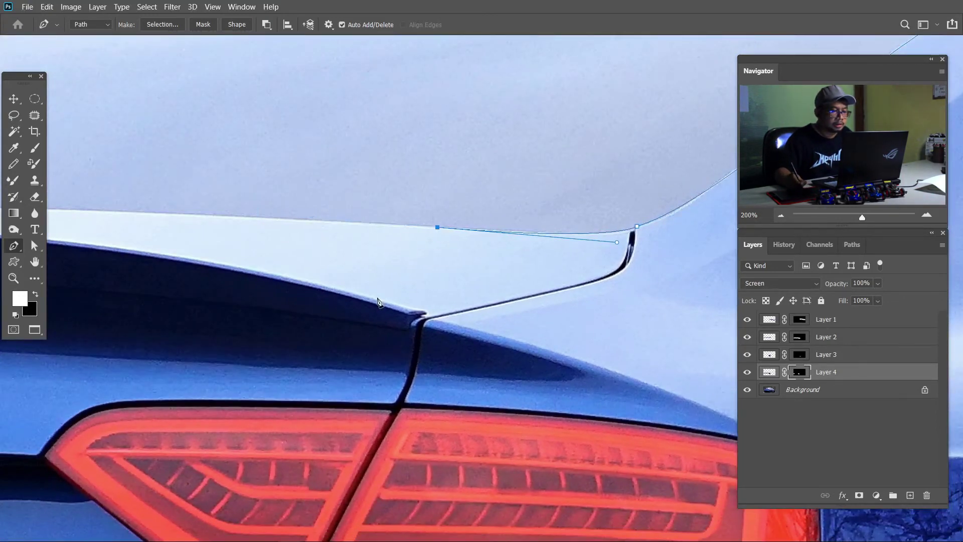
pyautogui.click(378, 299)
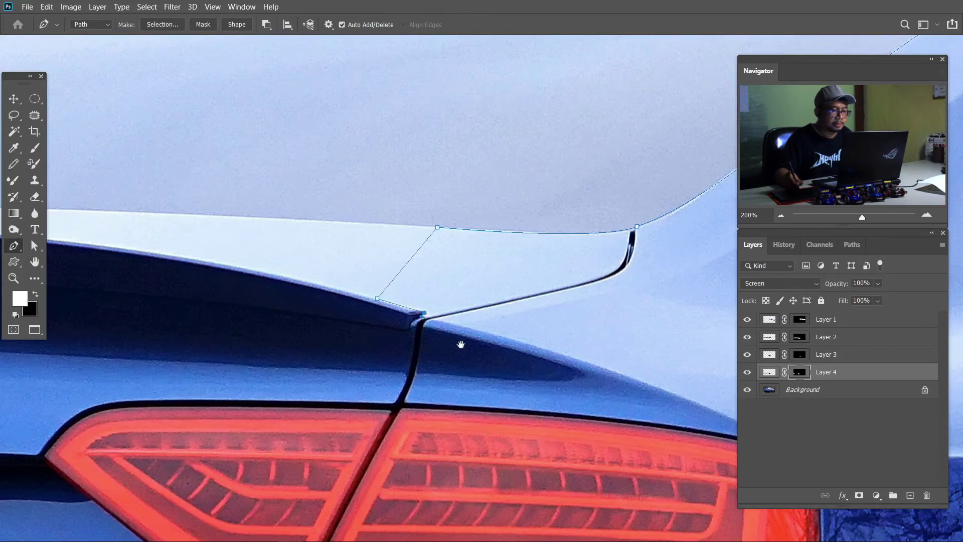
pyautogui.moveTo(460, 344); pyautogui.dragTo(341, 245)
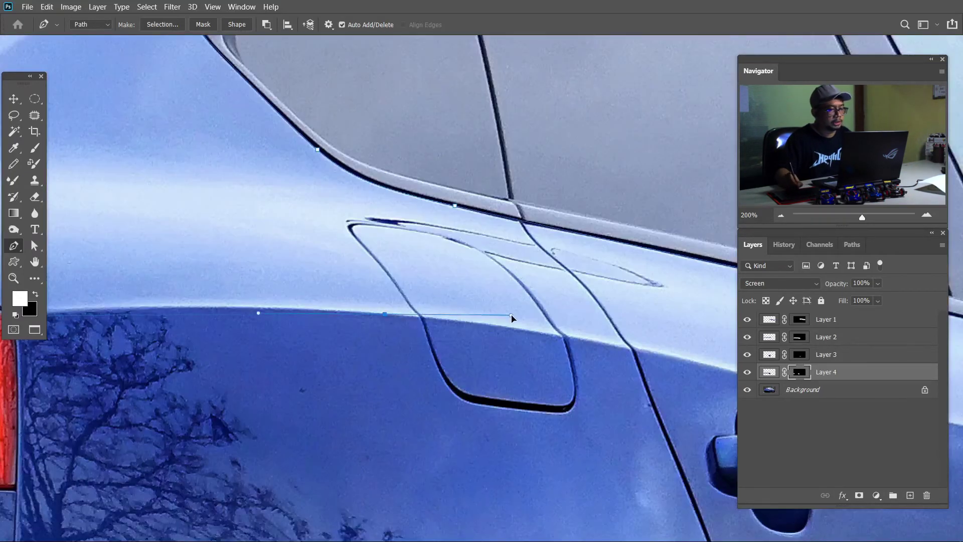
pyautogui.click(512, 317)
pyautogui.hscroll(7, 552, 336)
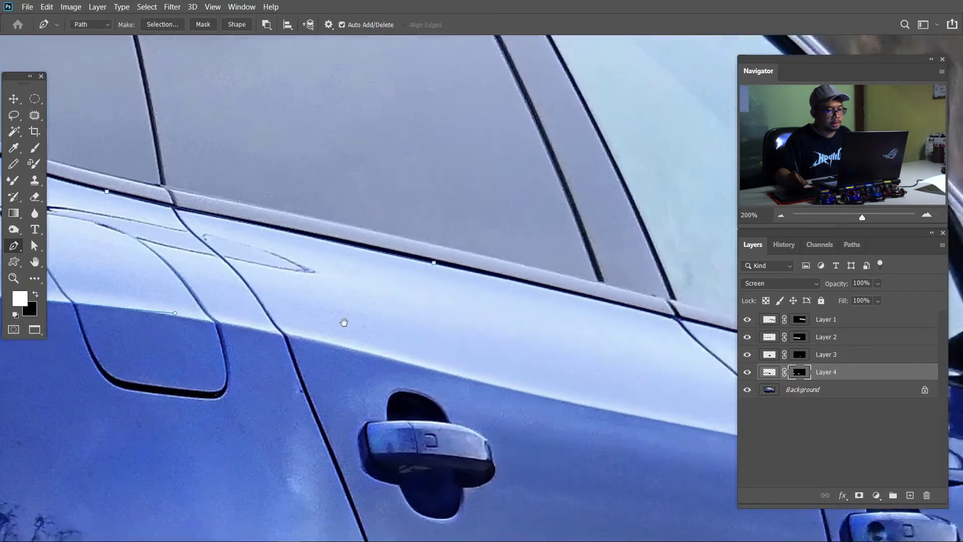
pyautogui.hscroll(3, 351, 323)
pyautogui.click(263, 255)
pyautogui.hotkey('ctrl', '-')
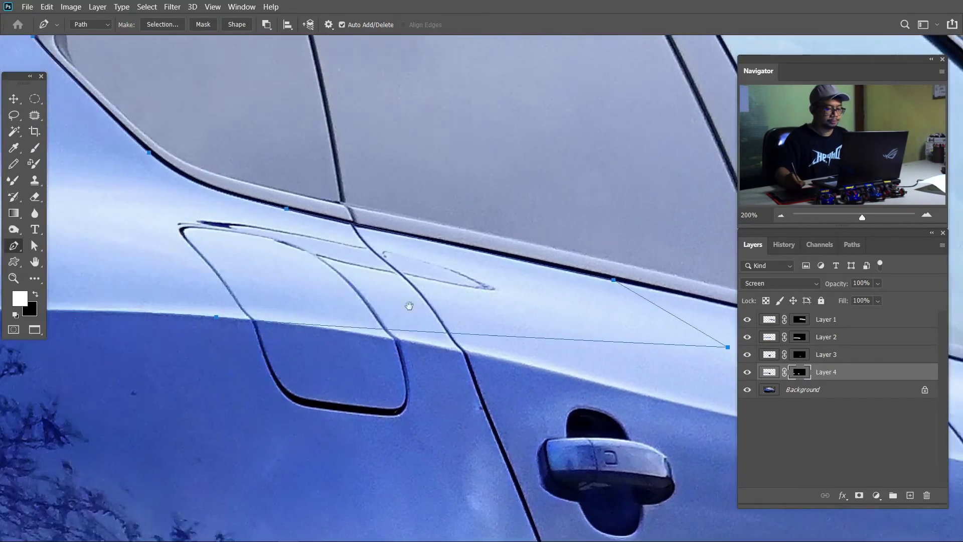
# - Load the traced path as a selection and feather it by 1.5 px
pyautogui.hotkey('ctrl', 'Return')
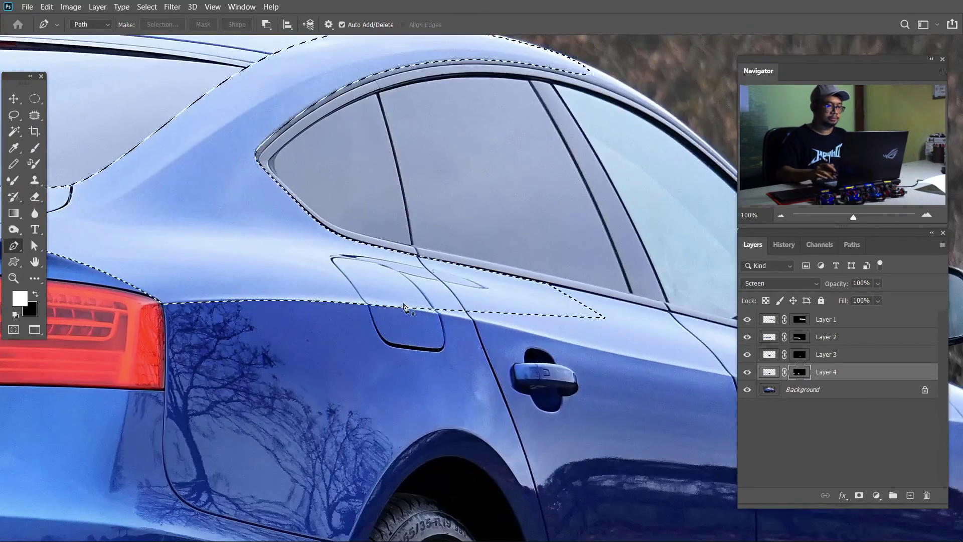
pyautogui.moveTo(311, 325); pyautogui.dragTo(427, 342)
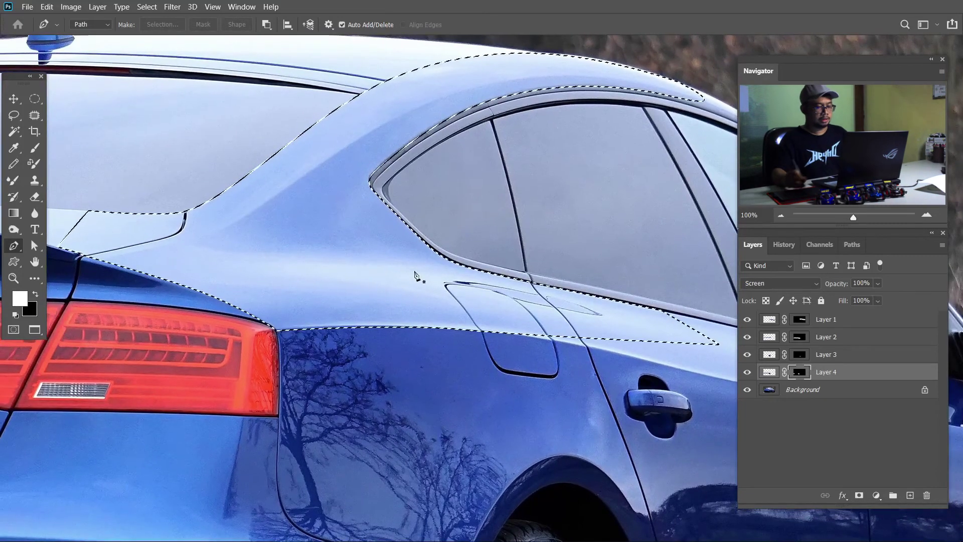
pyautogui.press('m')
pyautogui.rightClick(244, 240)
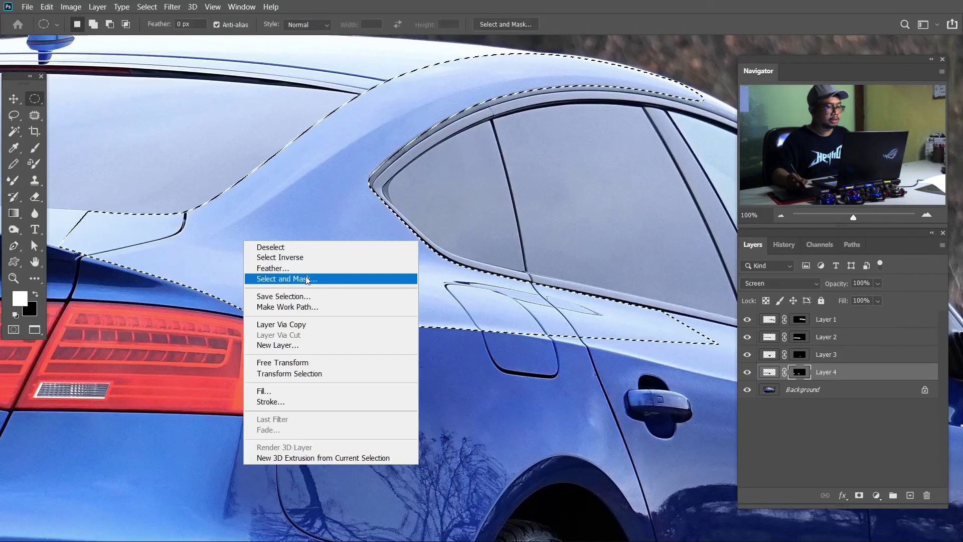
pyautogui.click(301, 265)
pyautogui.click(543, 171)
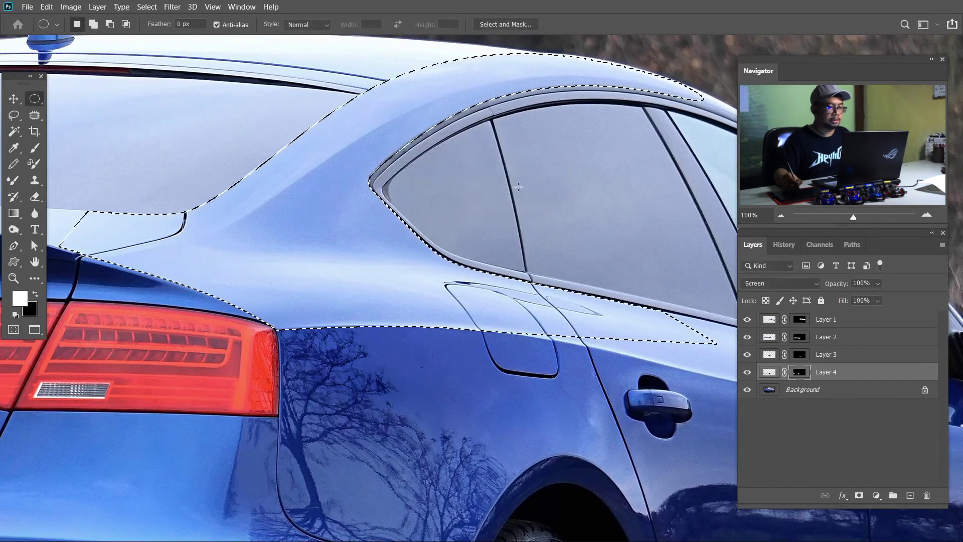
# - Copy the selected body area from Background to Layer 5 in Multiply with an inverted black mask
pyautogui.click(803, 390)
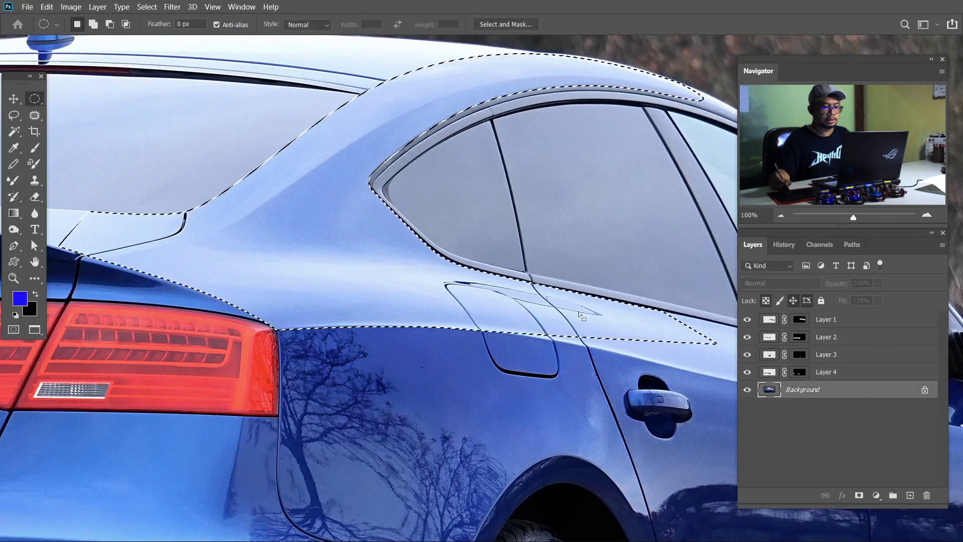
pyautogui.rightClick(374, 216)
pyautogui.click(411, 299)
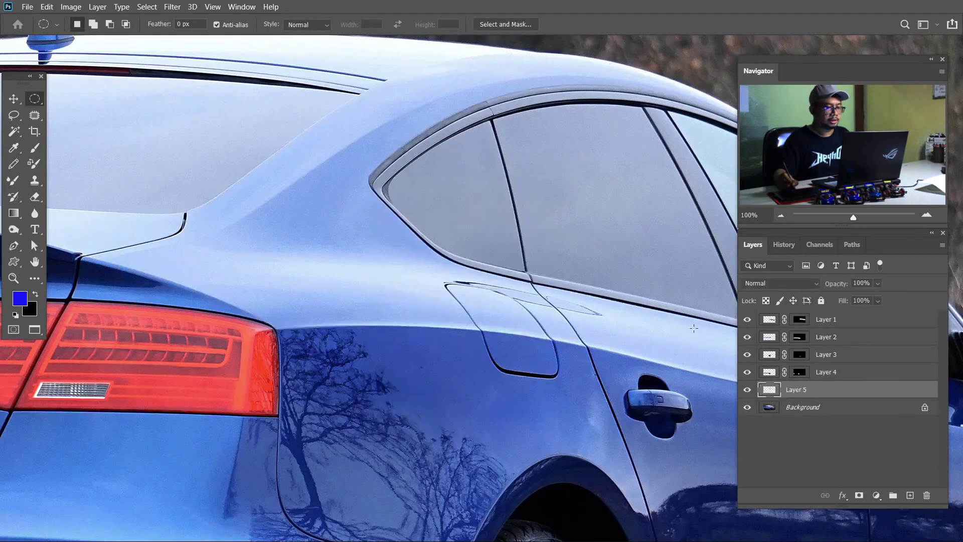
pyautogui.click(785, 288)
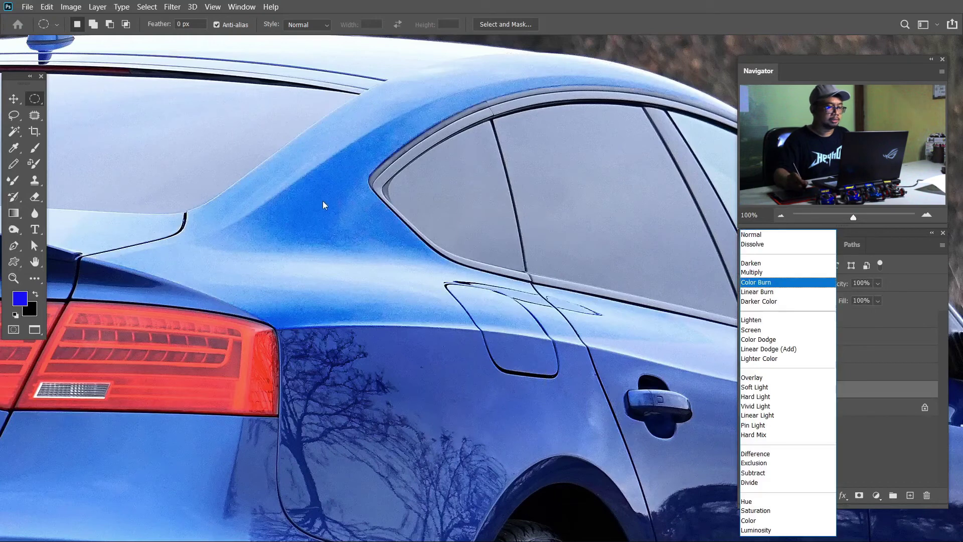
pyautogui.click(767, 274)
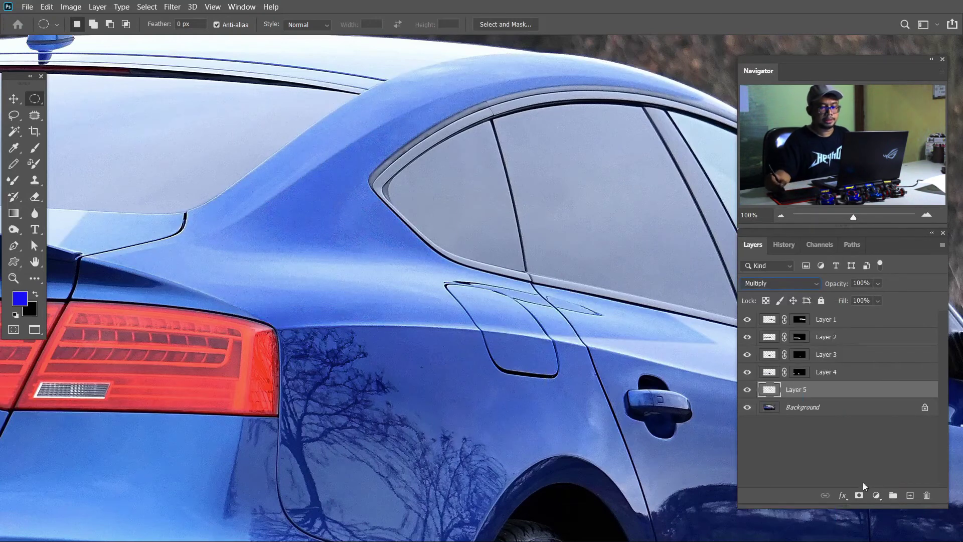
pyautogui.click(860, 496)
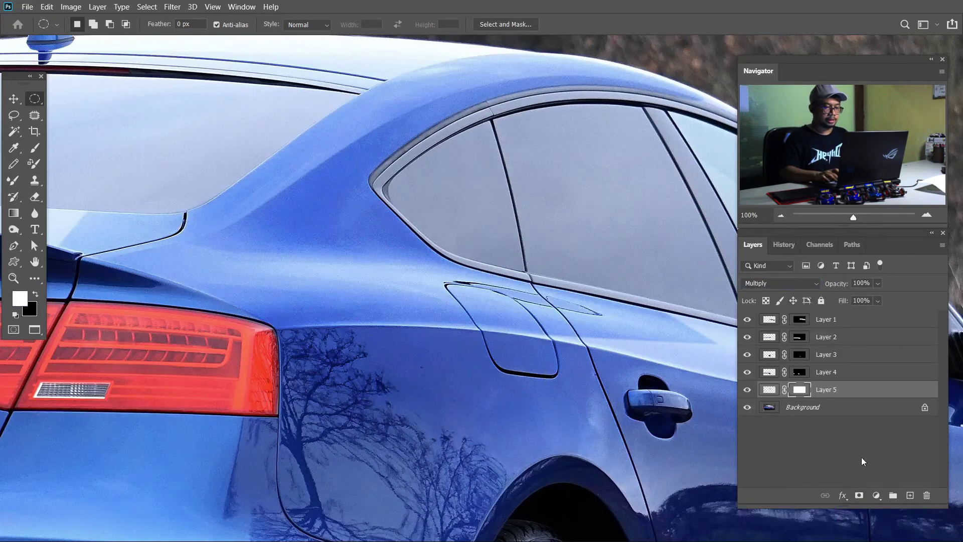
pyautogui.hotkey('ctrl', 'i')
# - Paint the darkening back onto the C-pillar with a low-opacity, 48% flow brush
pyautogui.press('b')
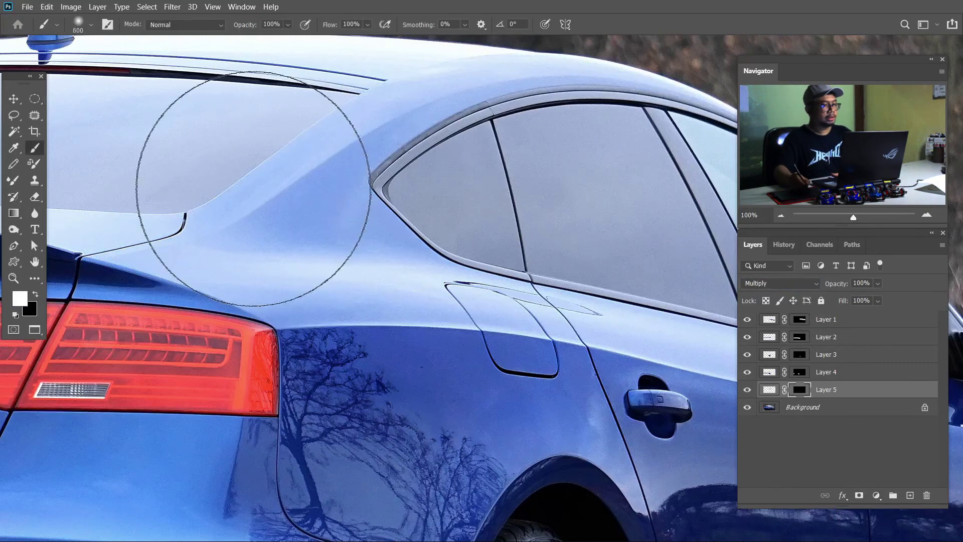
pyautogui.click(288, 25)
pyautogui.click(368, 25)
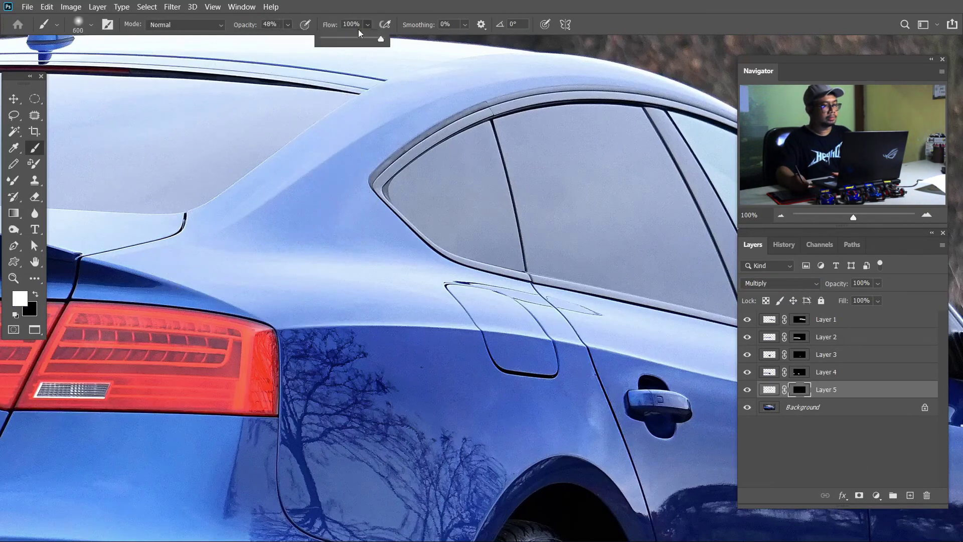
pyautogui.moveTo(384, 39); pyautogui.dragTo(351, 39)
pyautogui.moveTo(181, 165)
pyautogui.mouseDown()
pyautogui.moveTo(570, 150)
pyautogui.moveTo(355, 161)
pyautogui.moveTo(582, 194)
pyautogui.moveTo(460, 256)
pyautogui.mouseUp()
# - Switch to black and change the brush to 35% opacity, 56% flow and size 500
pyautogui.press('x')
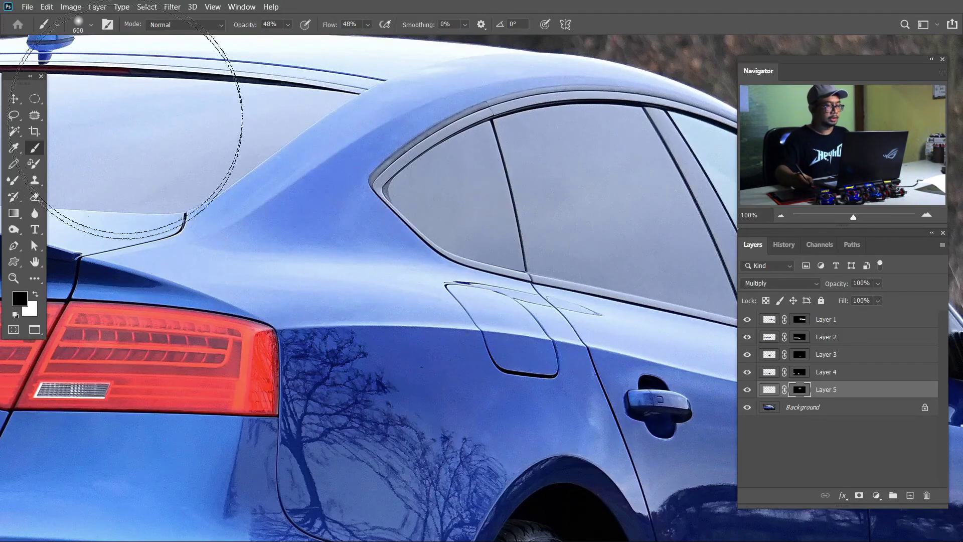
pyautogui.press('0')
pyautogui.hotkey('shift', '0')
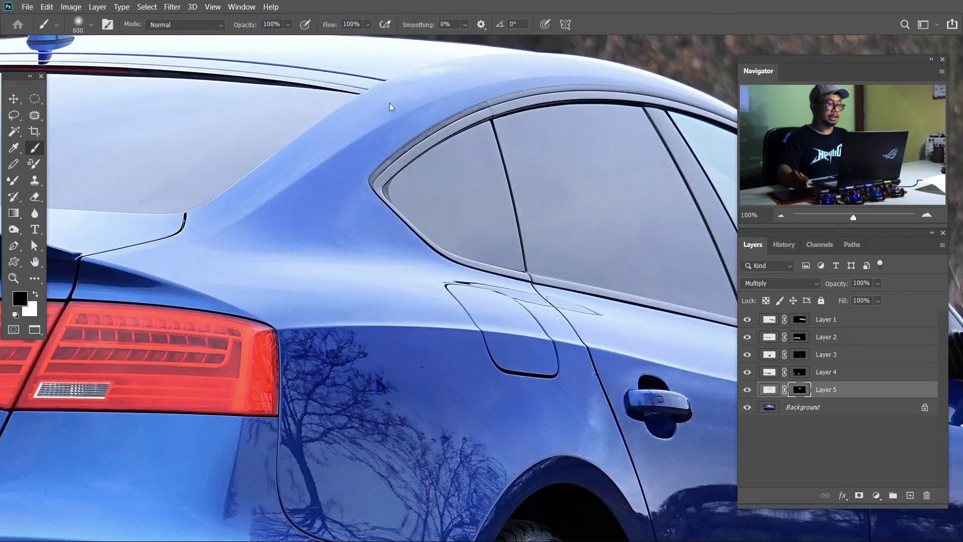
pyautogui.press('[')
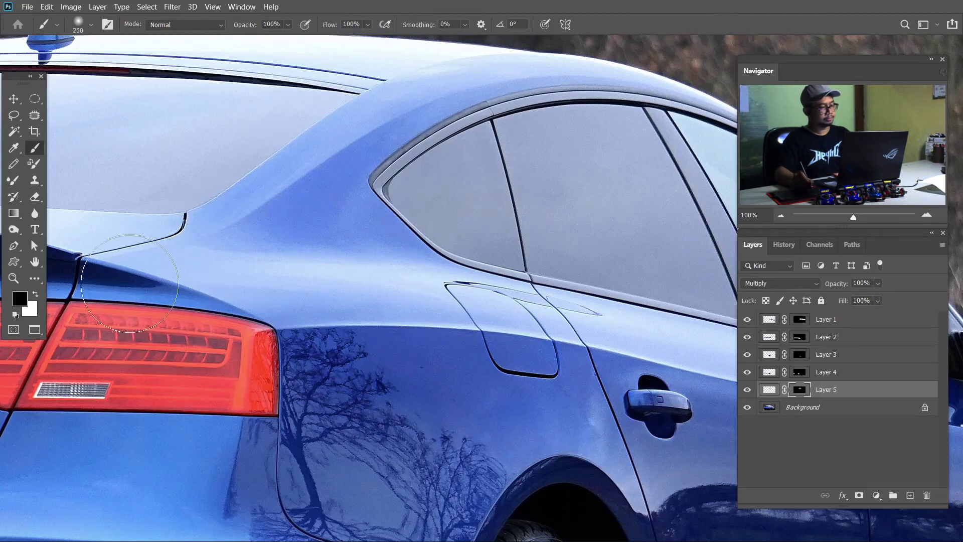
pyautogui.press('[')
pyautogui.press('[')
pyautogui.press('[')
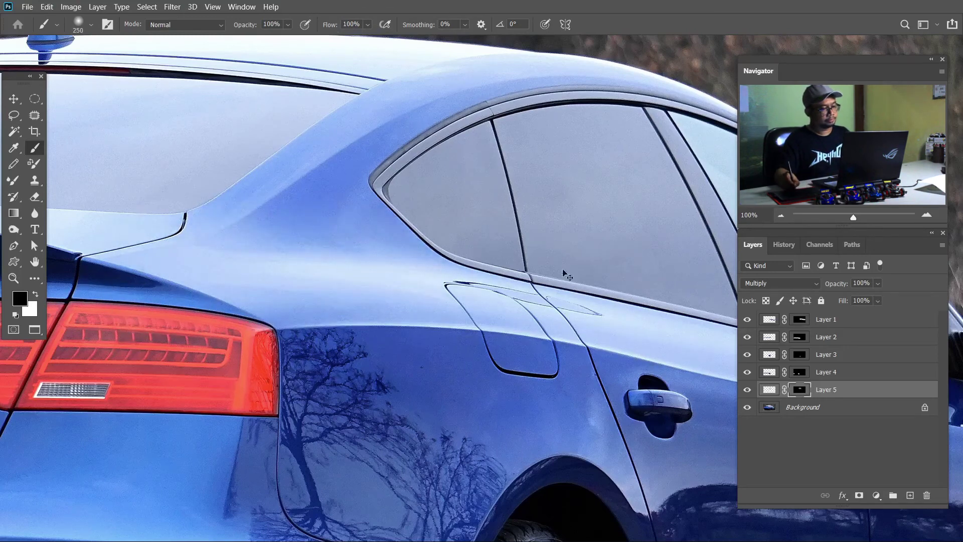
pyautogui.click(288, 24)
pyautogui.click(266, 40)
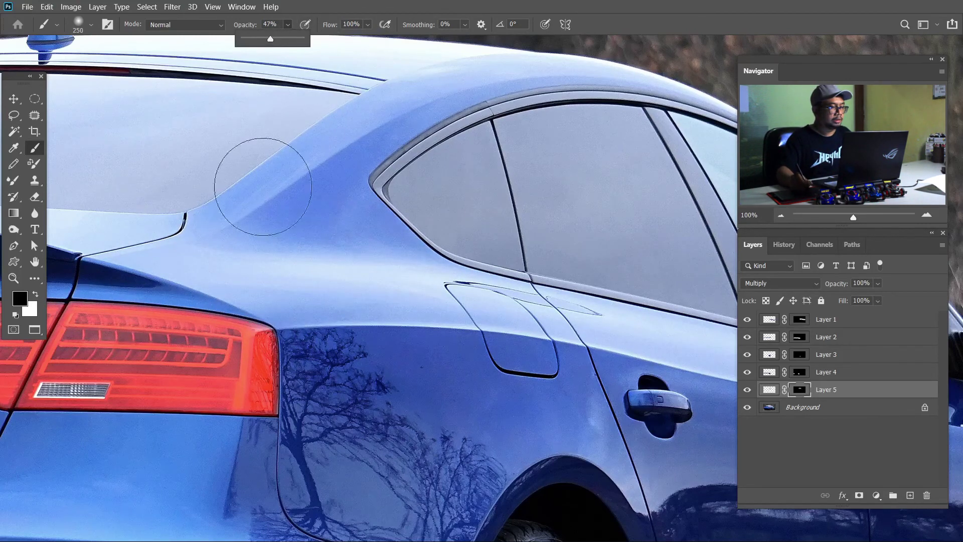
pyautogui.click(288, 25)
pyautogui.click(368, 25)
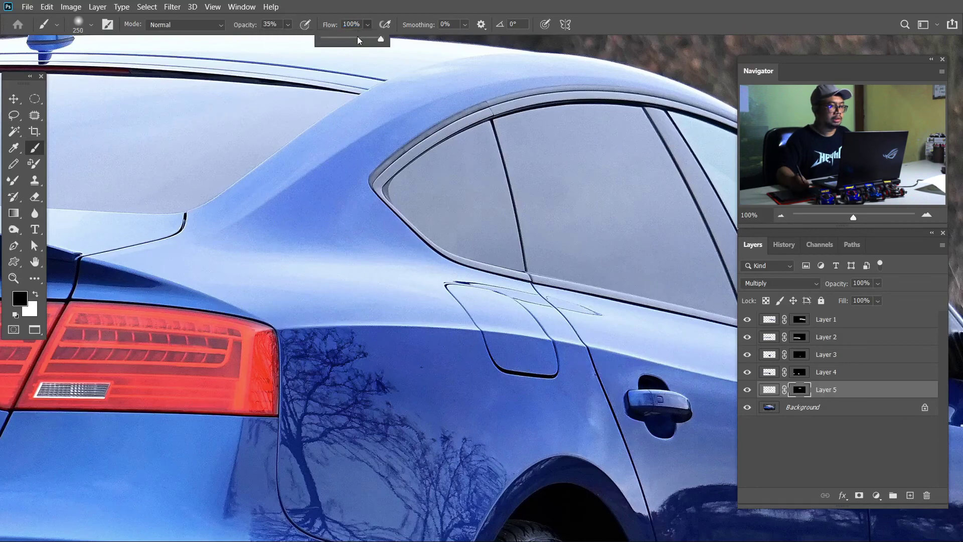
pyautogui.moveTo(409, 39); pyautogui.dragTo(381, 39)
pyautogui.press(']')
pyautogui.press(']')
pyautogui.press(']')
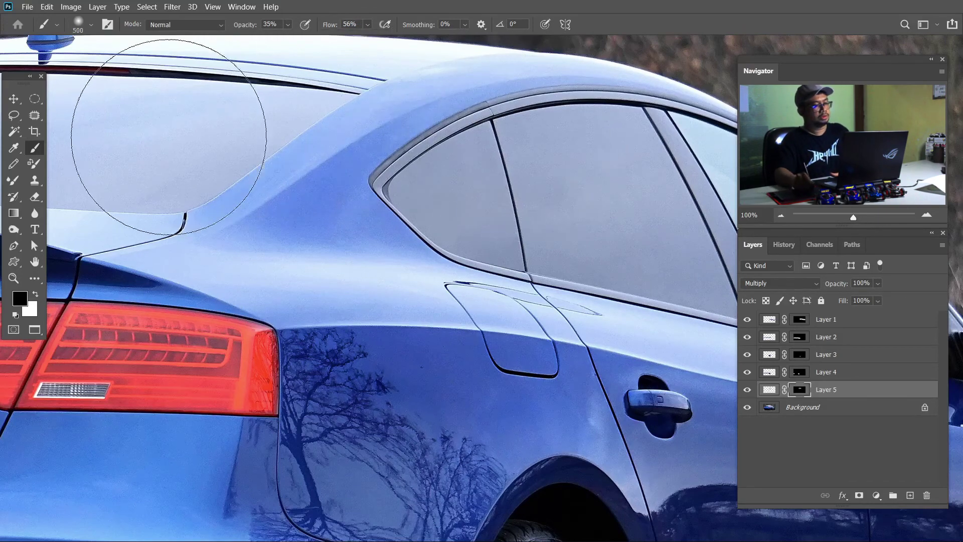
pyautogui.hotkey('ctrl', '0')
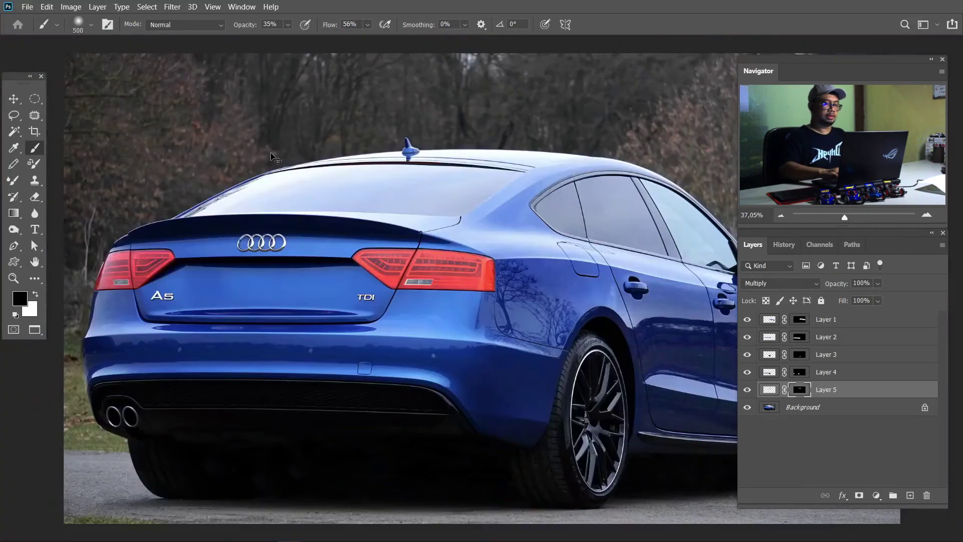
pyautogui.hotkey('ctrl', '-')
pyautogui.hotkey('ctrl', '-')
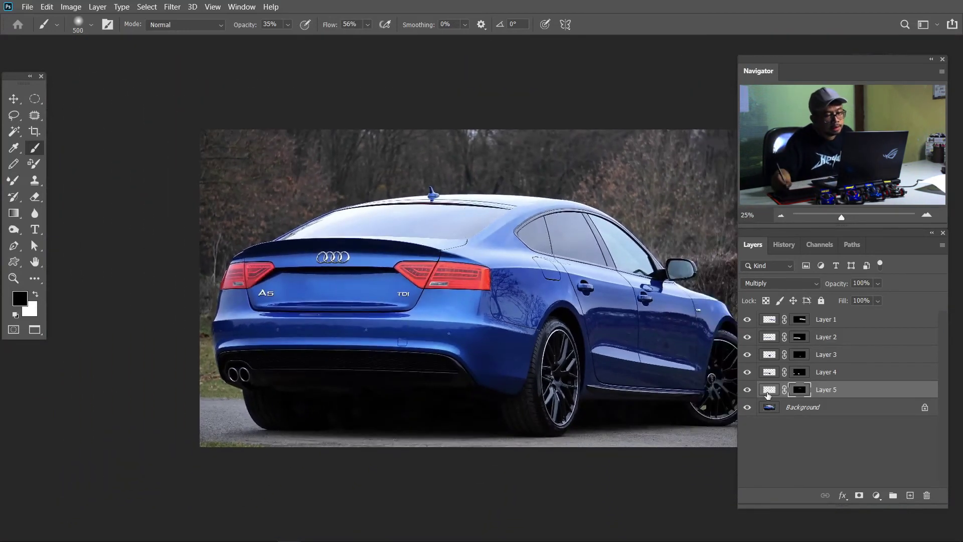
pyautogui.click(747, 390)
pyautogui.click(747, 391)
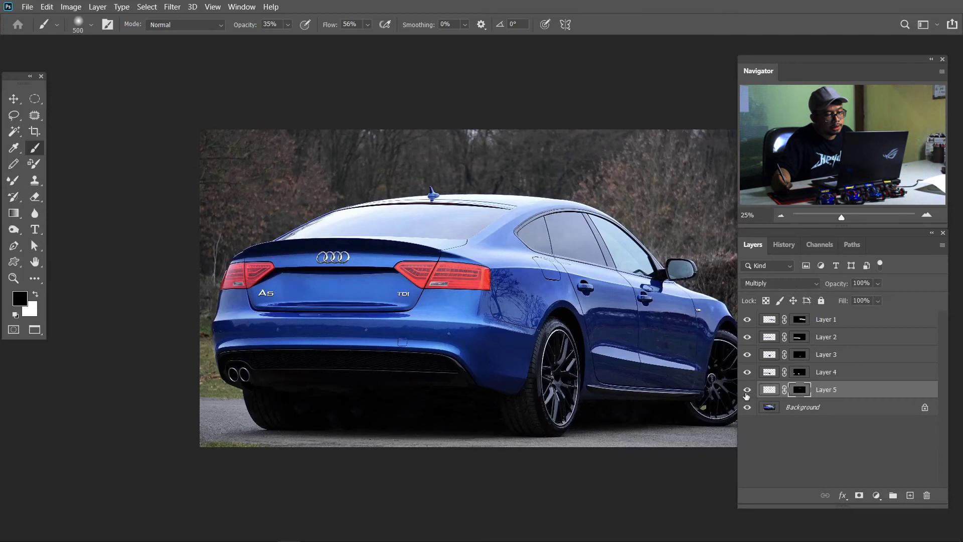
pyautogui.click(747, 390)
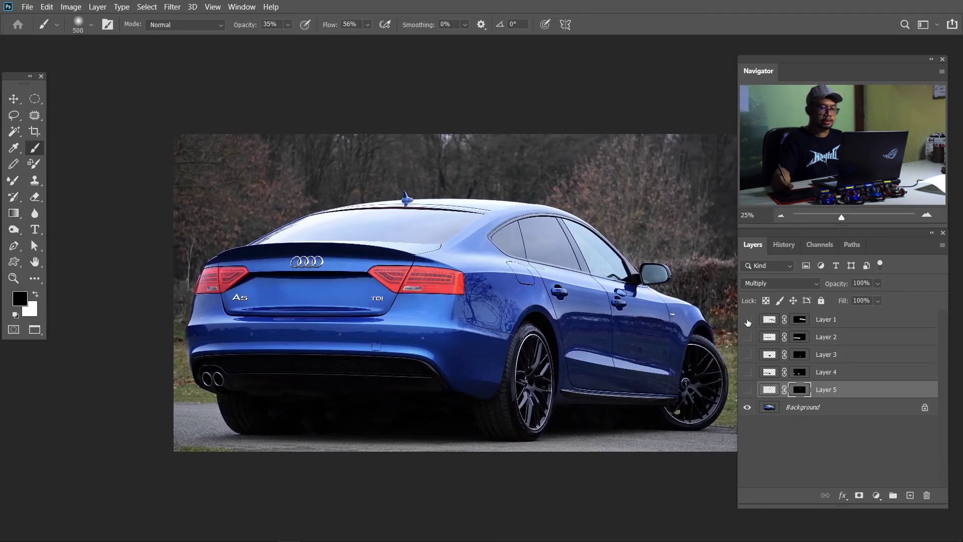
pyautogui.click(748, 323)
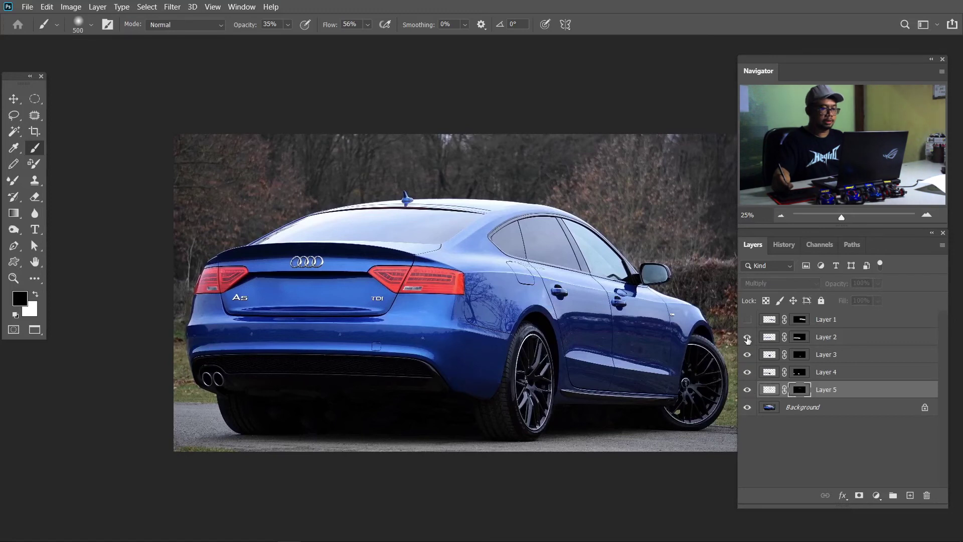
pyautogui.click(748, 321)
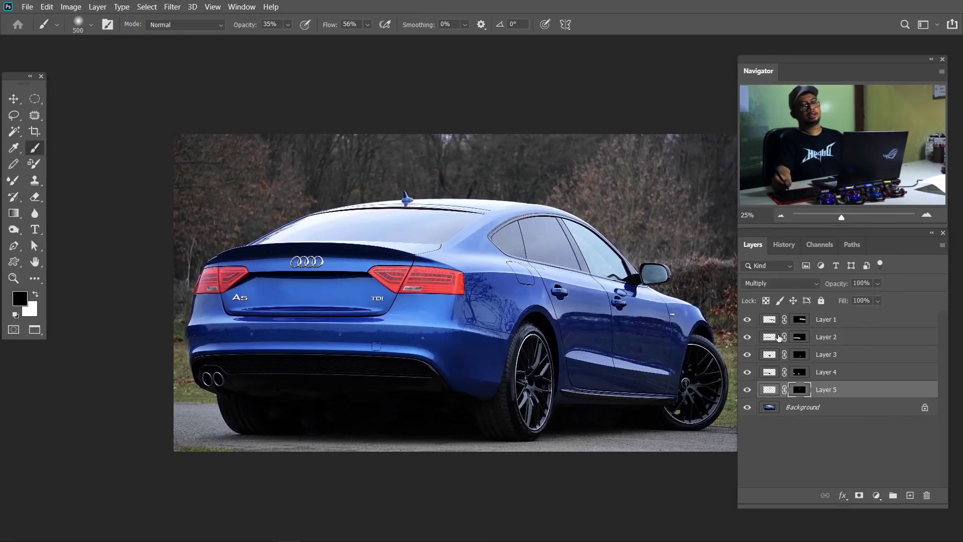
pyautogui.hotkey('ctrl', '+')
pyautogui.hotkey('ctrl', '+')
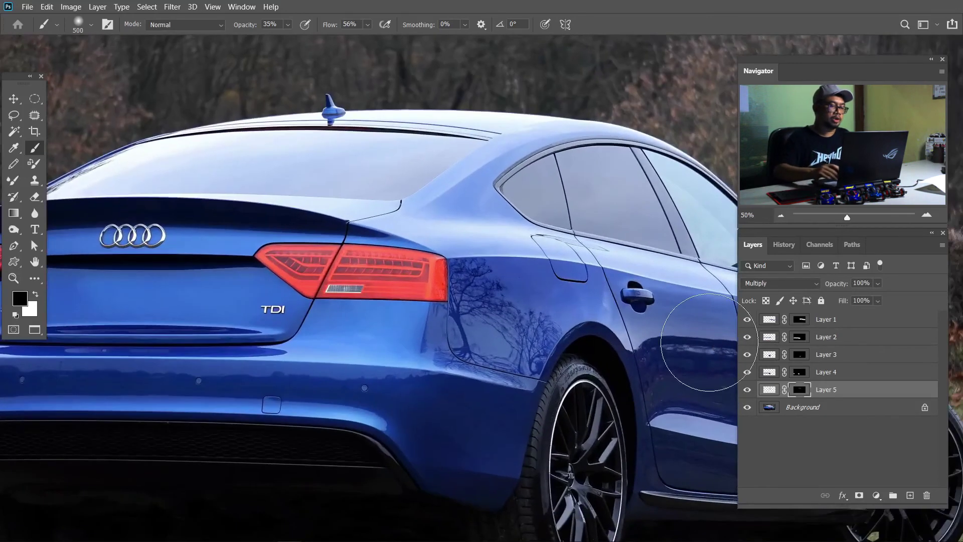
pyautogui.moveTo(418, 315); pyautogui.dragTo(554, 290)
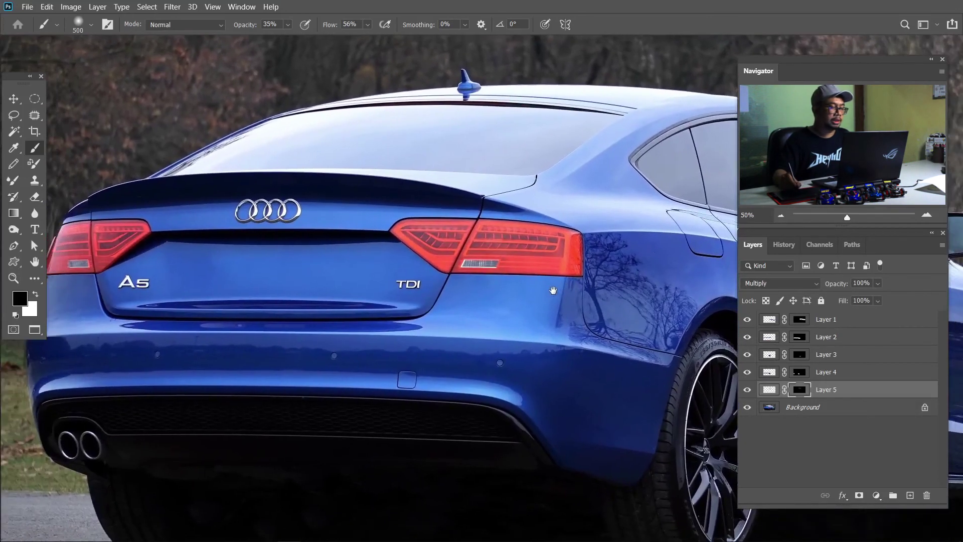
pyautogui.hotkey('ctrl', '-')
pyautogui.hotkey('ctrl', '-')
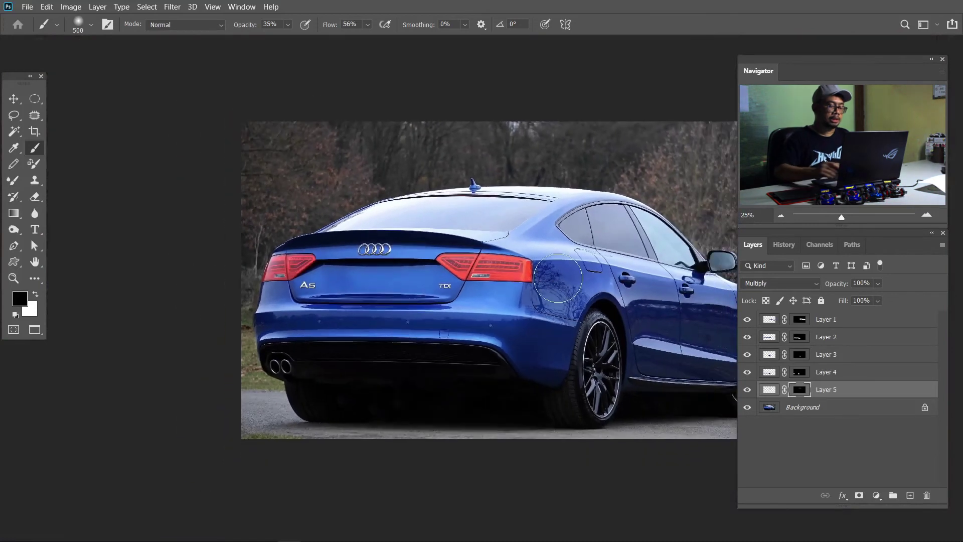
pyautogui.hscroll(3, 627, 286)
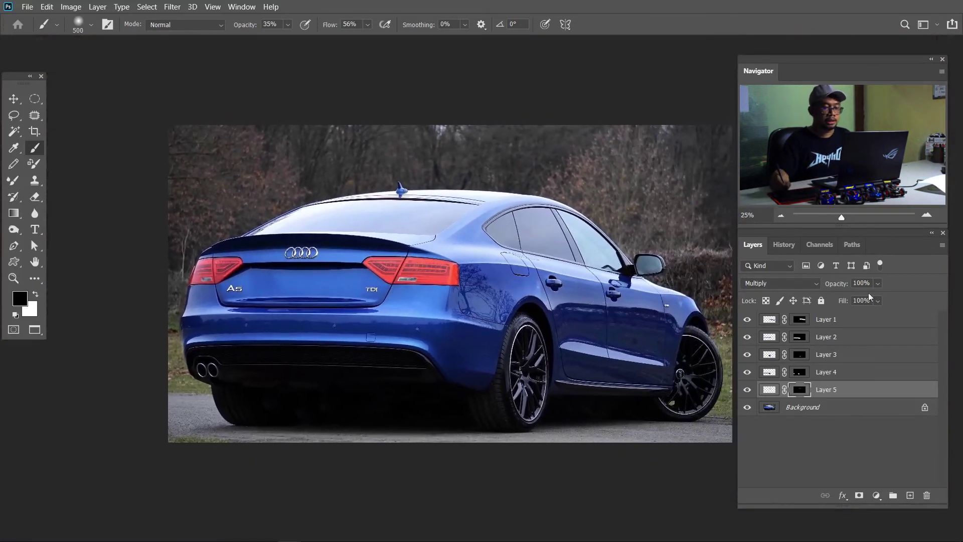
# - Add a Levels 1 adjustment above Layer 1 with input levels 0, 0,78 and 216
pyautogui.click(872, 323)
pyautogui.click(877, 495)
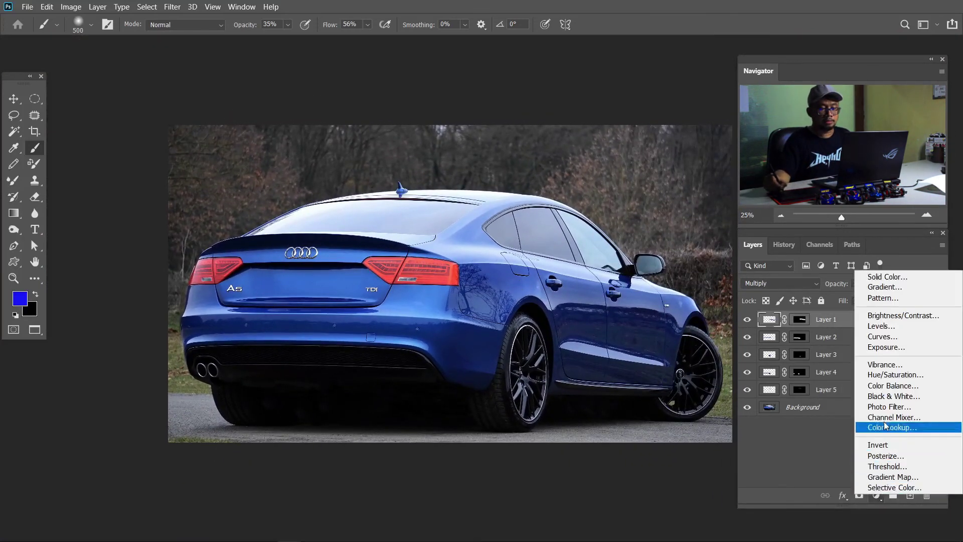
pyautogui.click(893, 330)
pyautogui.press('d')
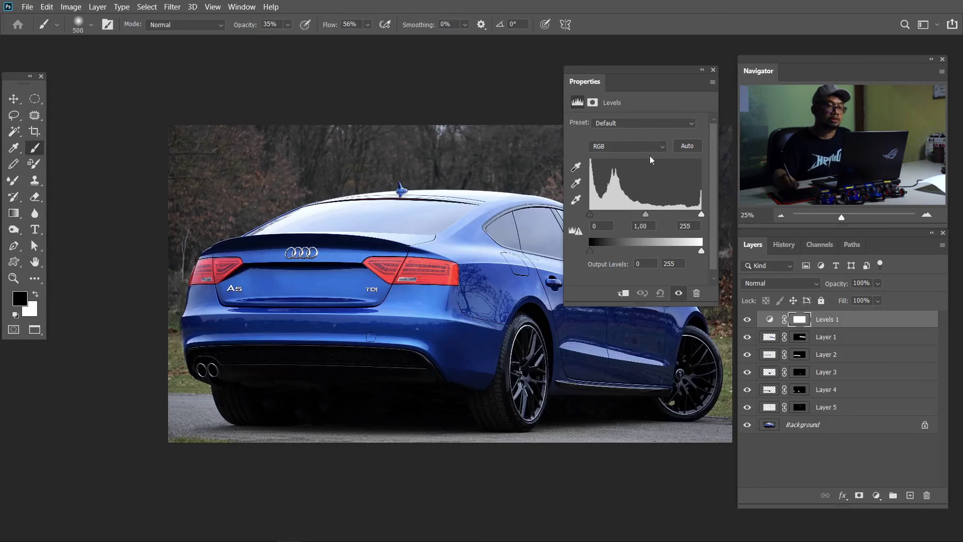
pyautogui.moveTo(647, 215)
pyautogui.mouseDown()
pyautogui.moveTo(688, 215)
pyautogui.moveTo(648, 216)
pyautogui.mouseUp()
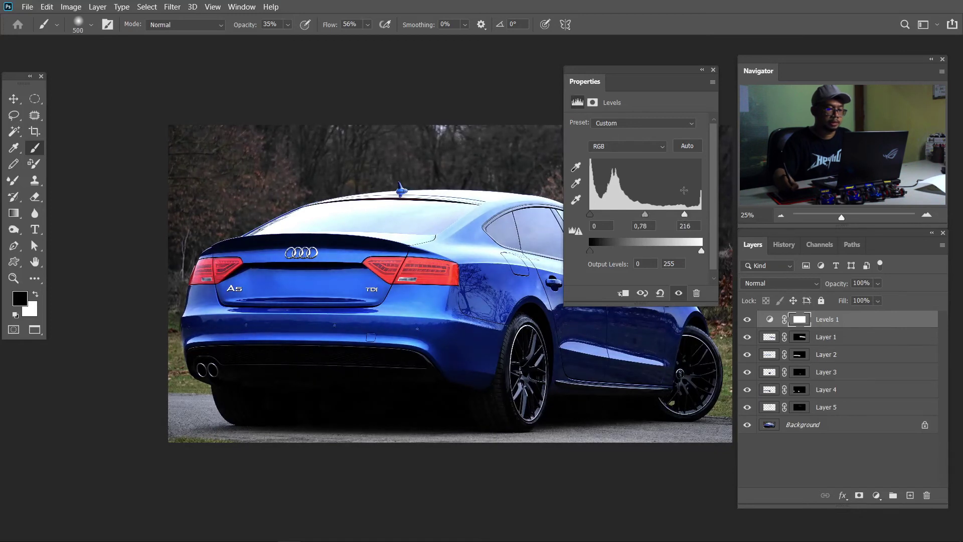
pyautogui.click(713, 70)
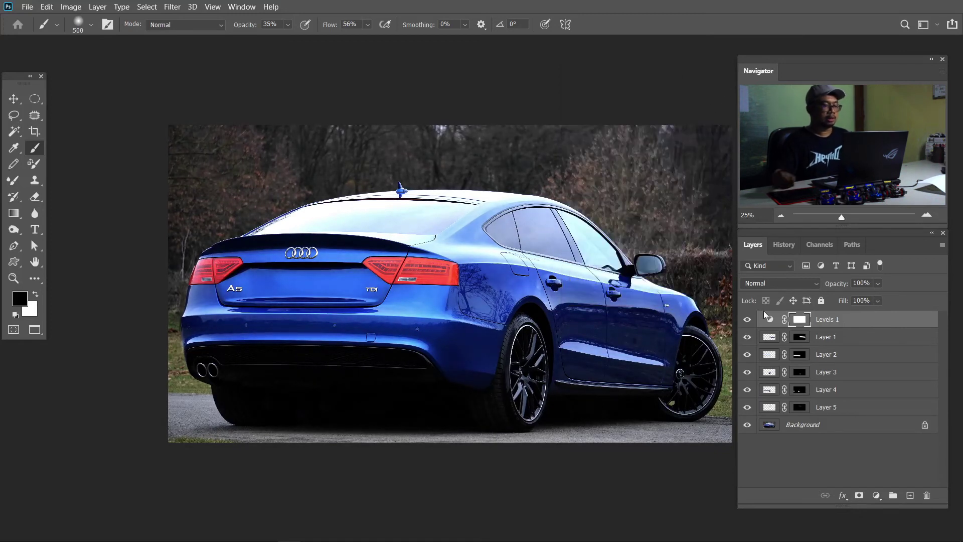
# - Invert the Levels 1 mask to black and paint the contrast back over the trunk in white
pyautogui.press('x')
pyautogui.hotkey('ctrl', 'i')
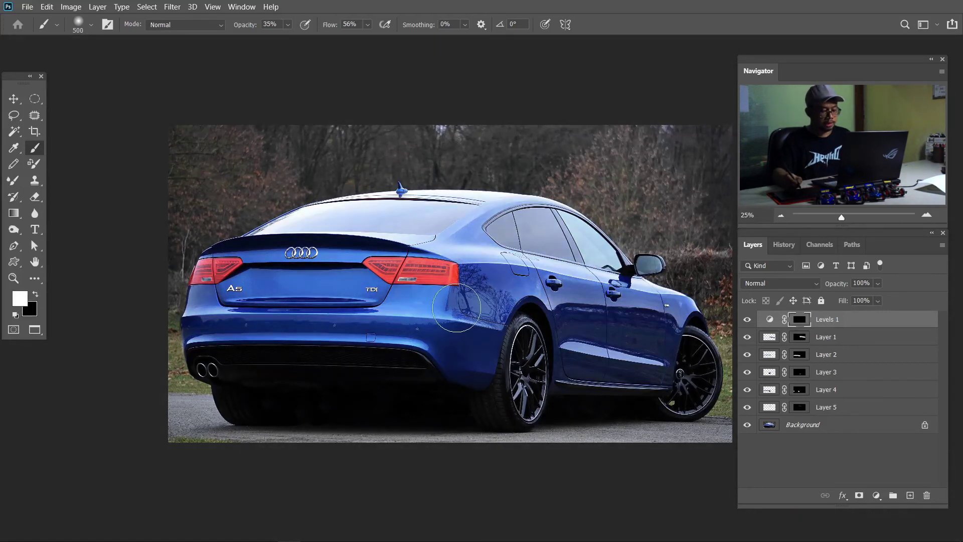
pyautogui.press(']')
pyautogui.press(']')
pyautogui.press(']')
pyautogui.moveTo(374, 293); pyautogui.dragTo(216, 291)
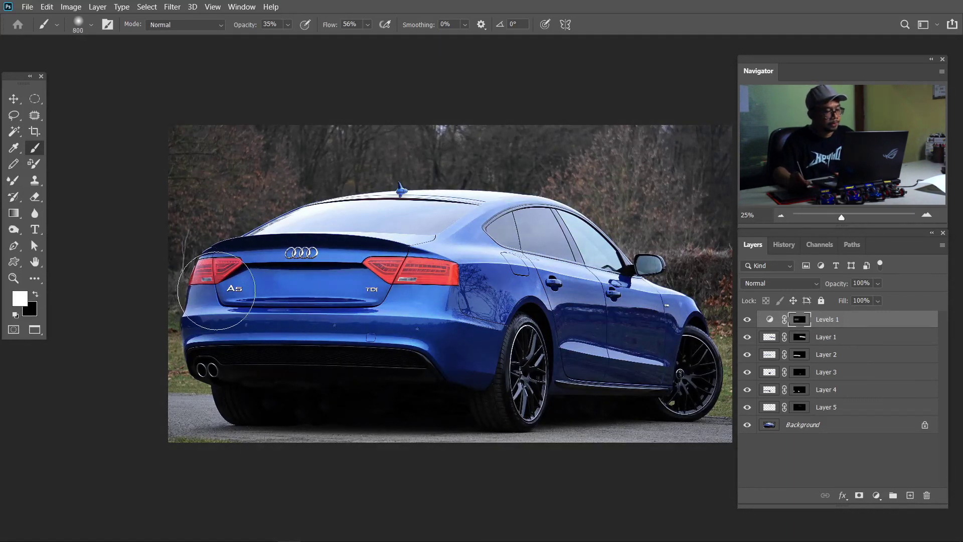
pyautogui.press('[')
pyautogui.press('[')
pyautogui.press('[')
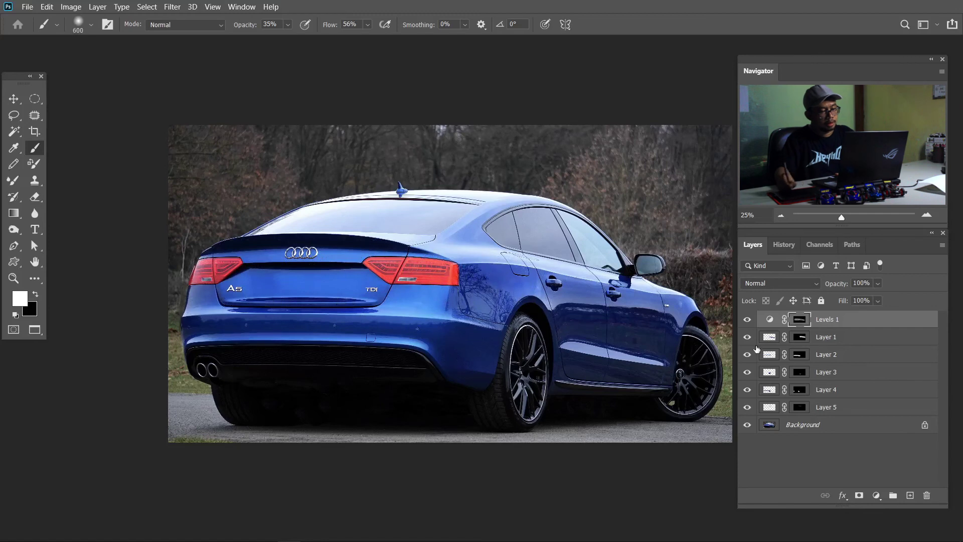
# - Toggle Levels 1 on and off to compare, then zoom to 33.33% on the car's side
pyautogui.click(747, 320)
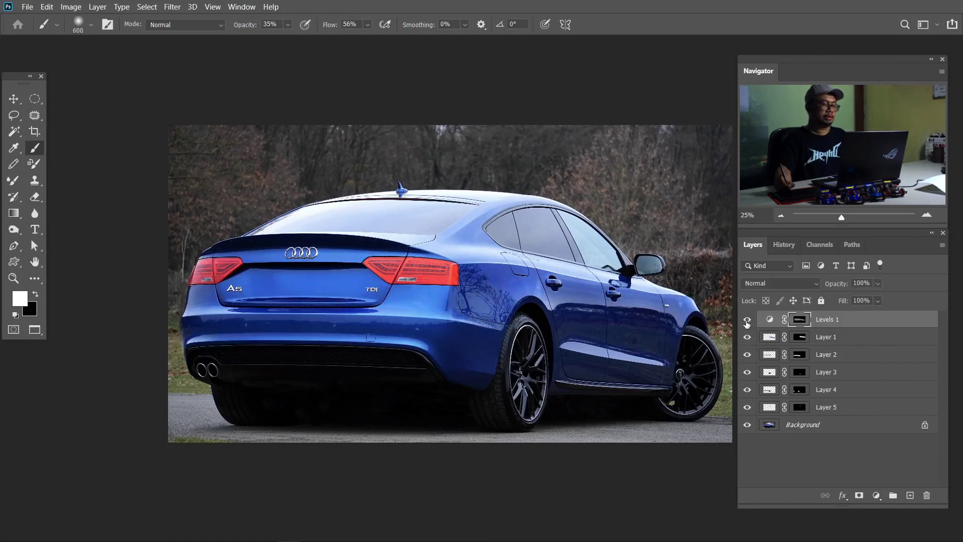
pyautogui.click(747, 320)
pyautogui.click(748, 320)
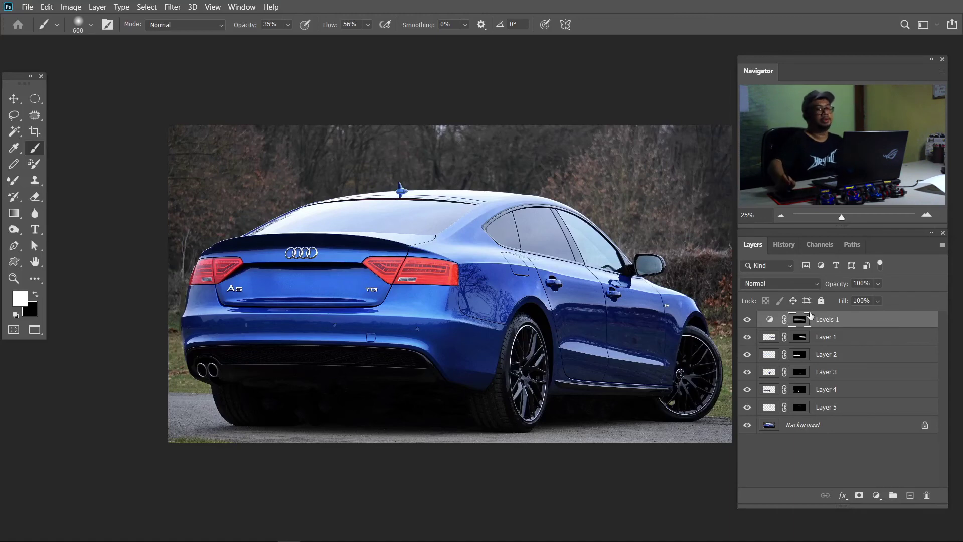
pyautogui.hotkey('ctrl', '+')
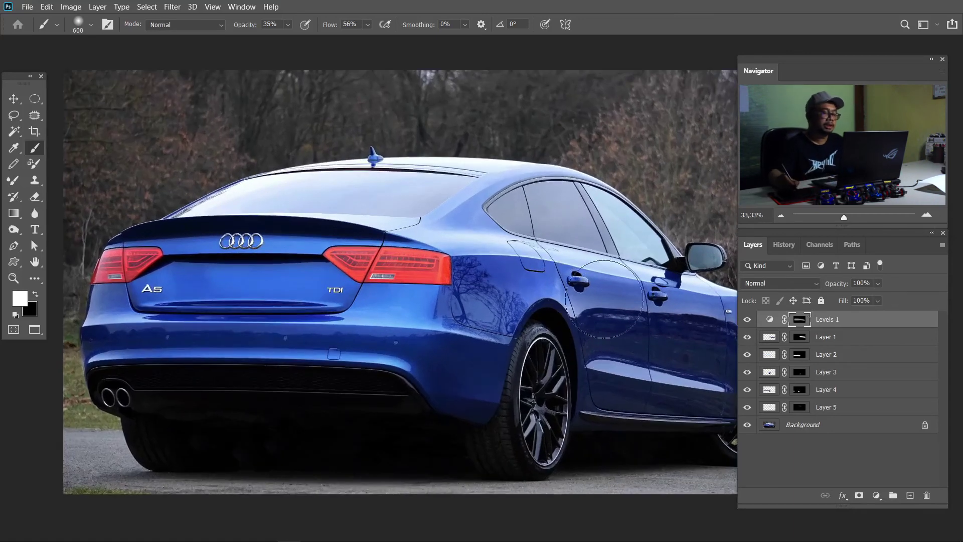
pyautogui.moveTo(603, 317); pyautogui.dragTo(575, 316)
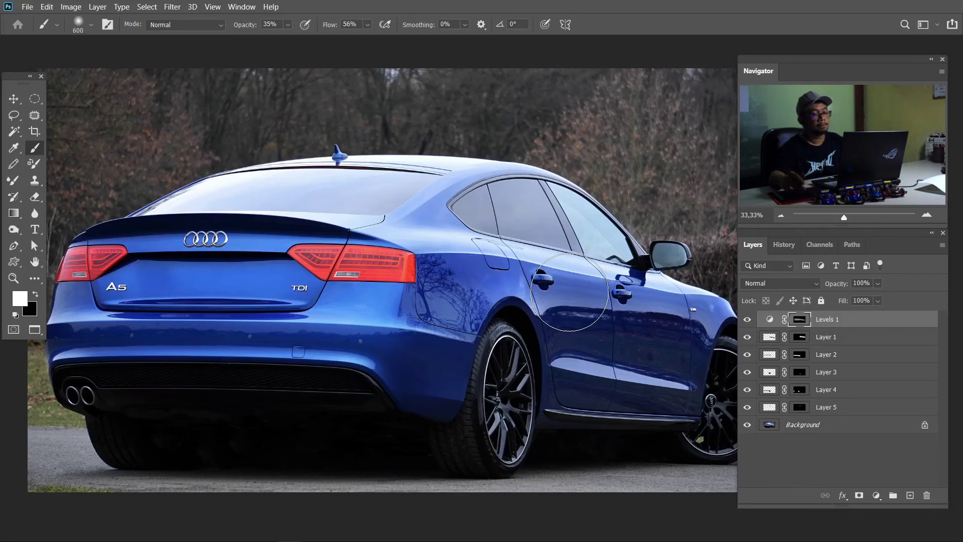
pyautogui.hscroll(2, 569, 292)
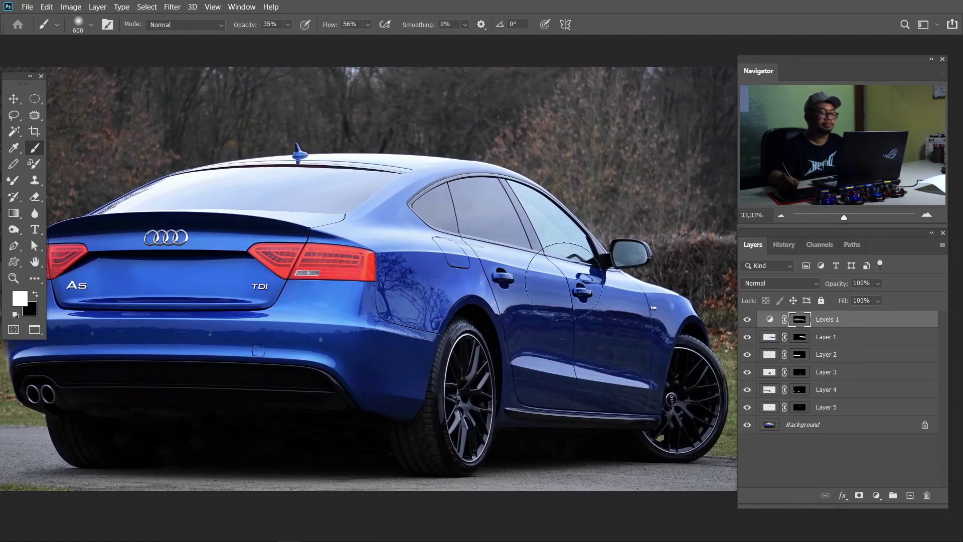
pyautogui.hscroll(-3, 502, 281)
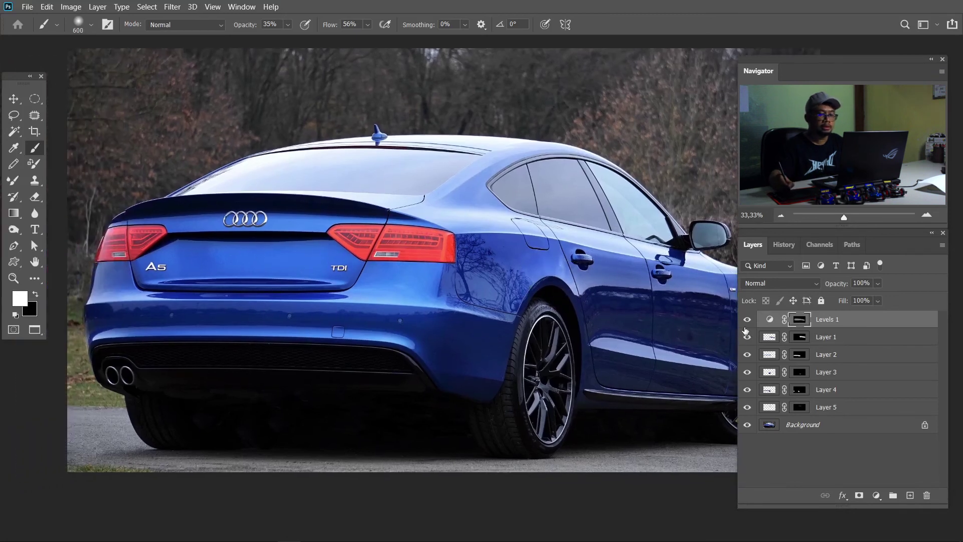
pyautogui.click(745, 406)
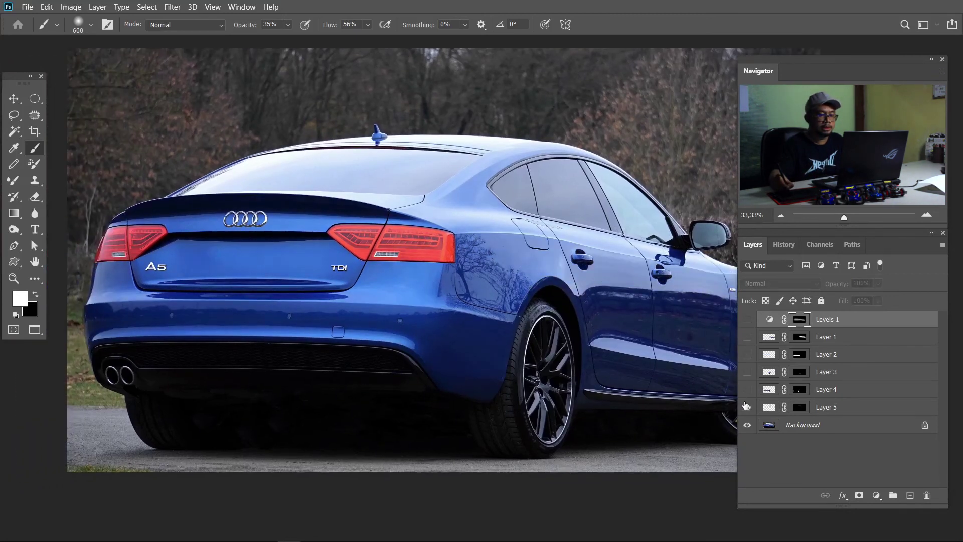
pyautogui.click(748, 321)
pyautogui.hotkey('ctrl', '-')
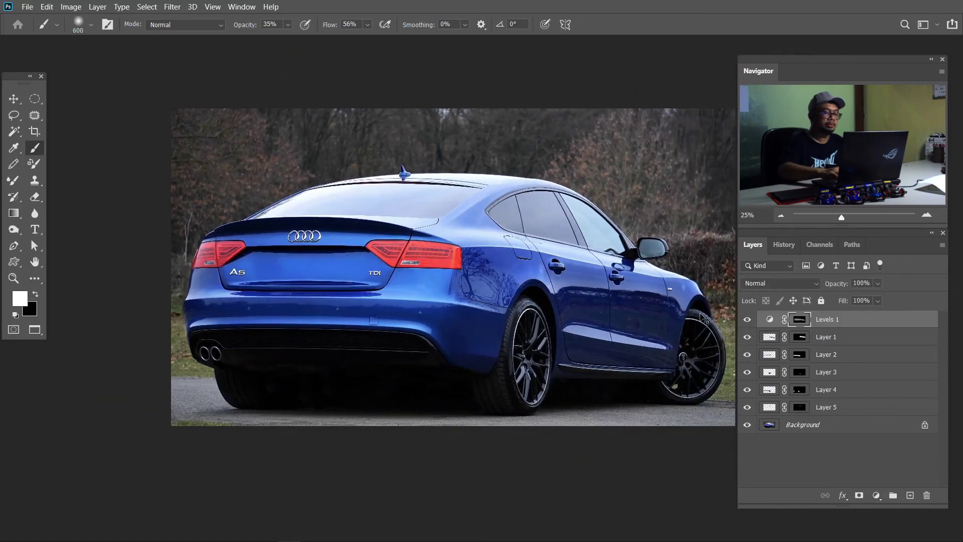
pyautogui.moveTo(634, 258); pyautogui.dragTo(592, 258)
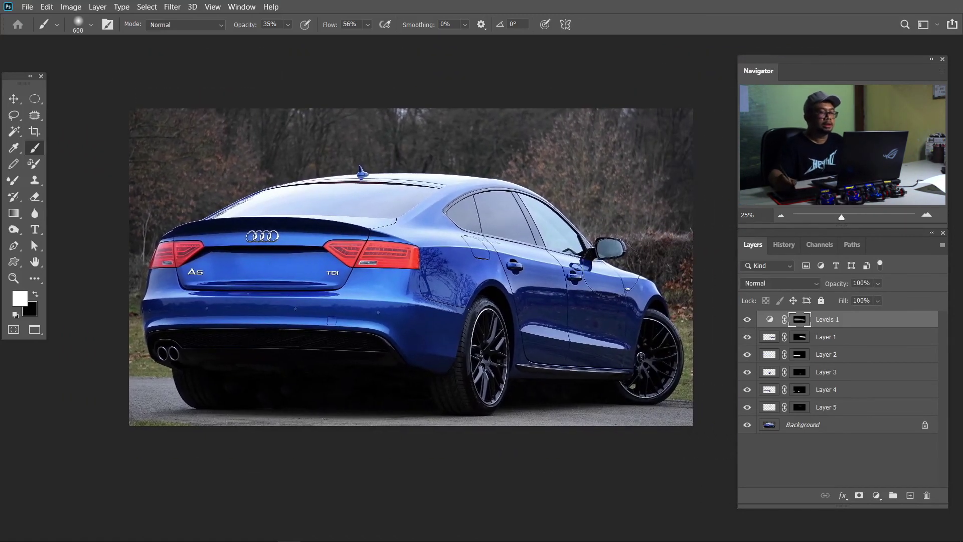